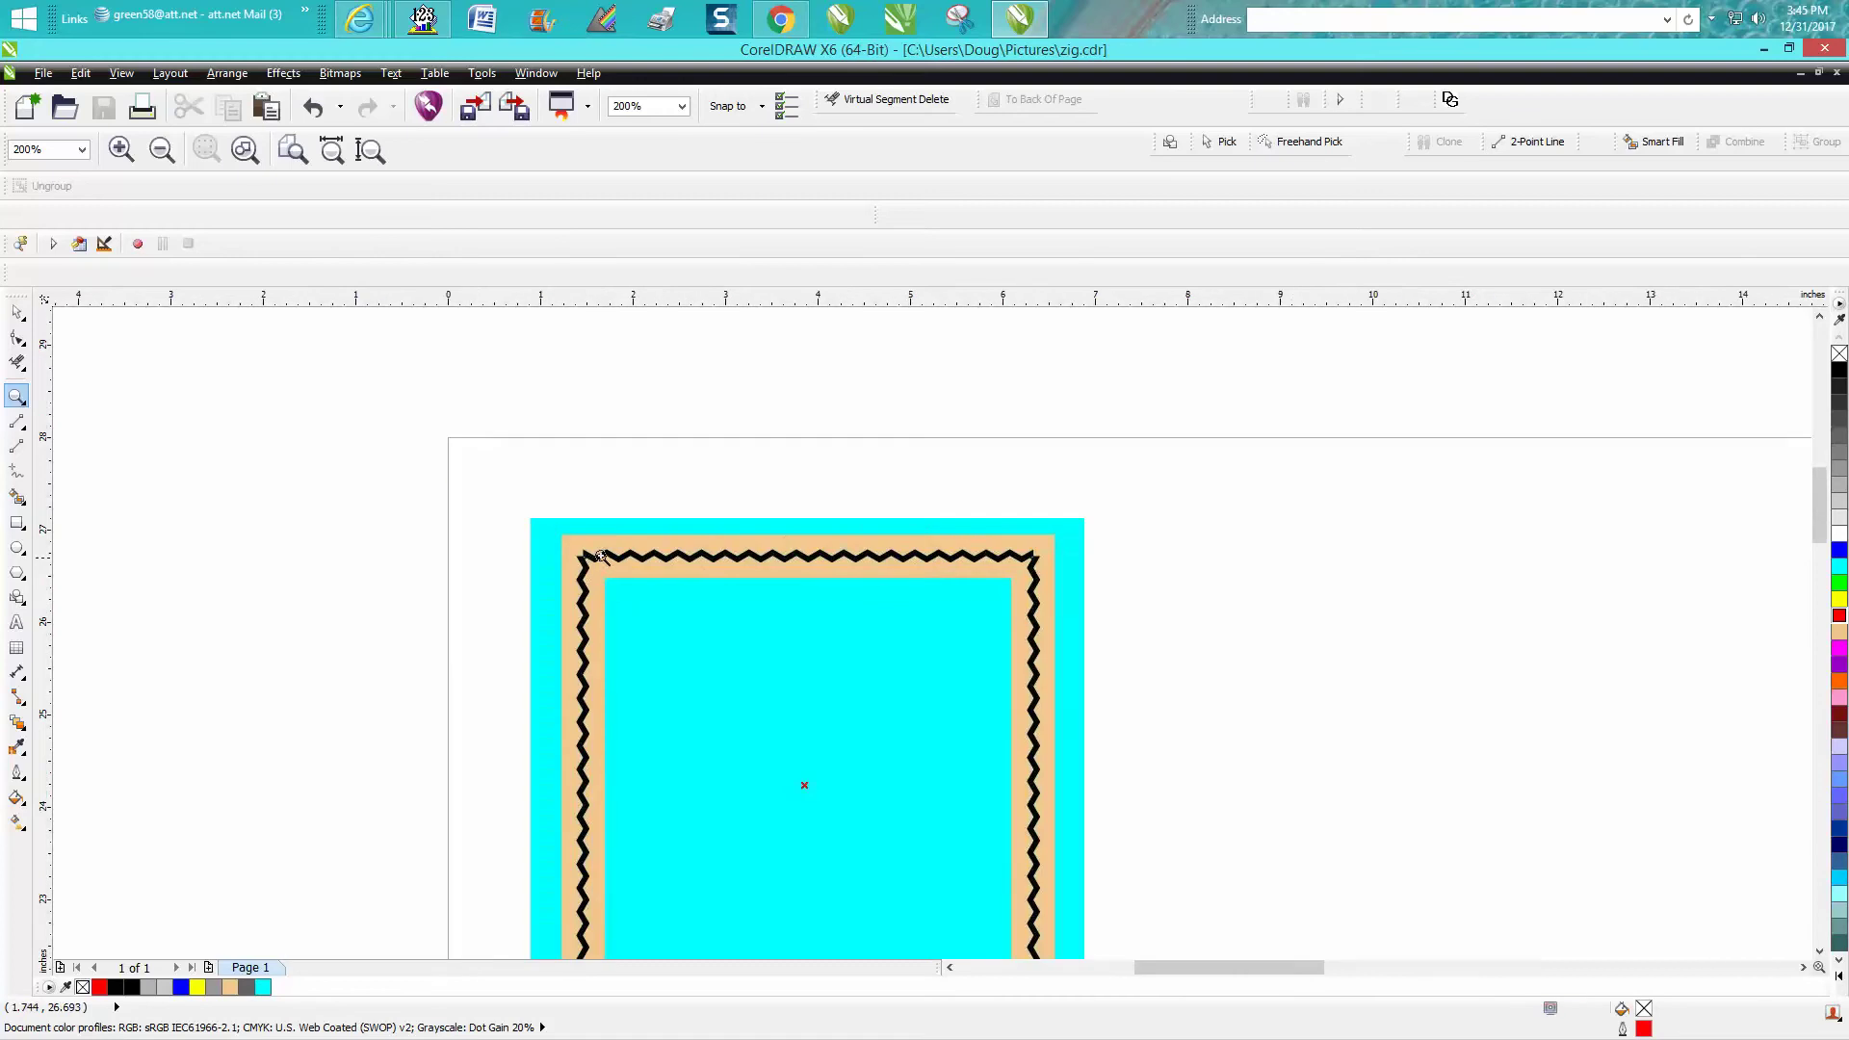
- Examine the zigzag-bordered frame, the sample zigzag strips and the lower nodes of the uppermost red zigzag outline
right_click(956, 623)
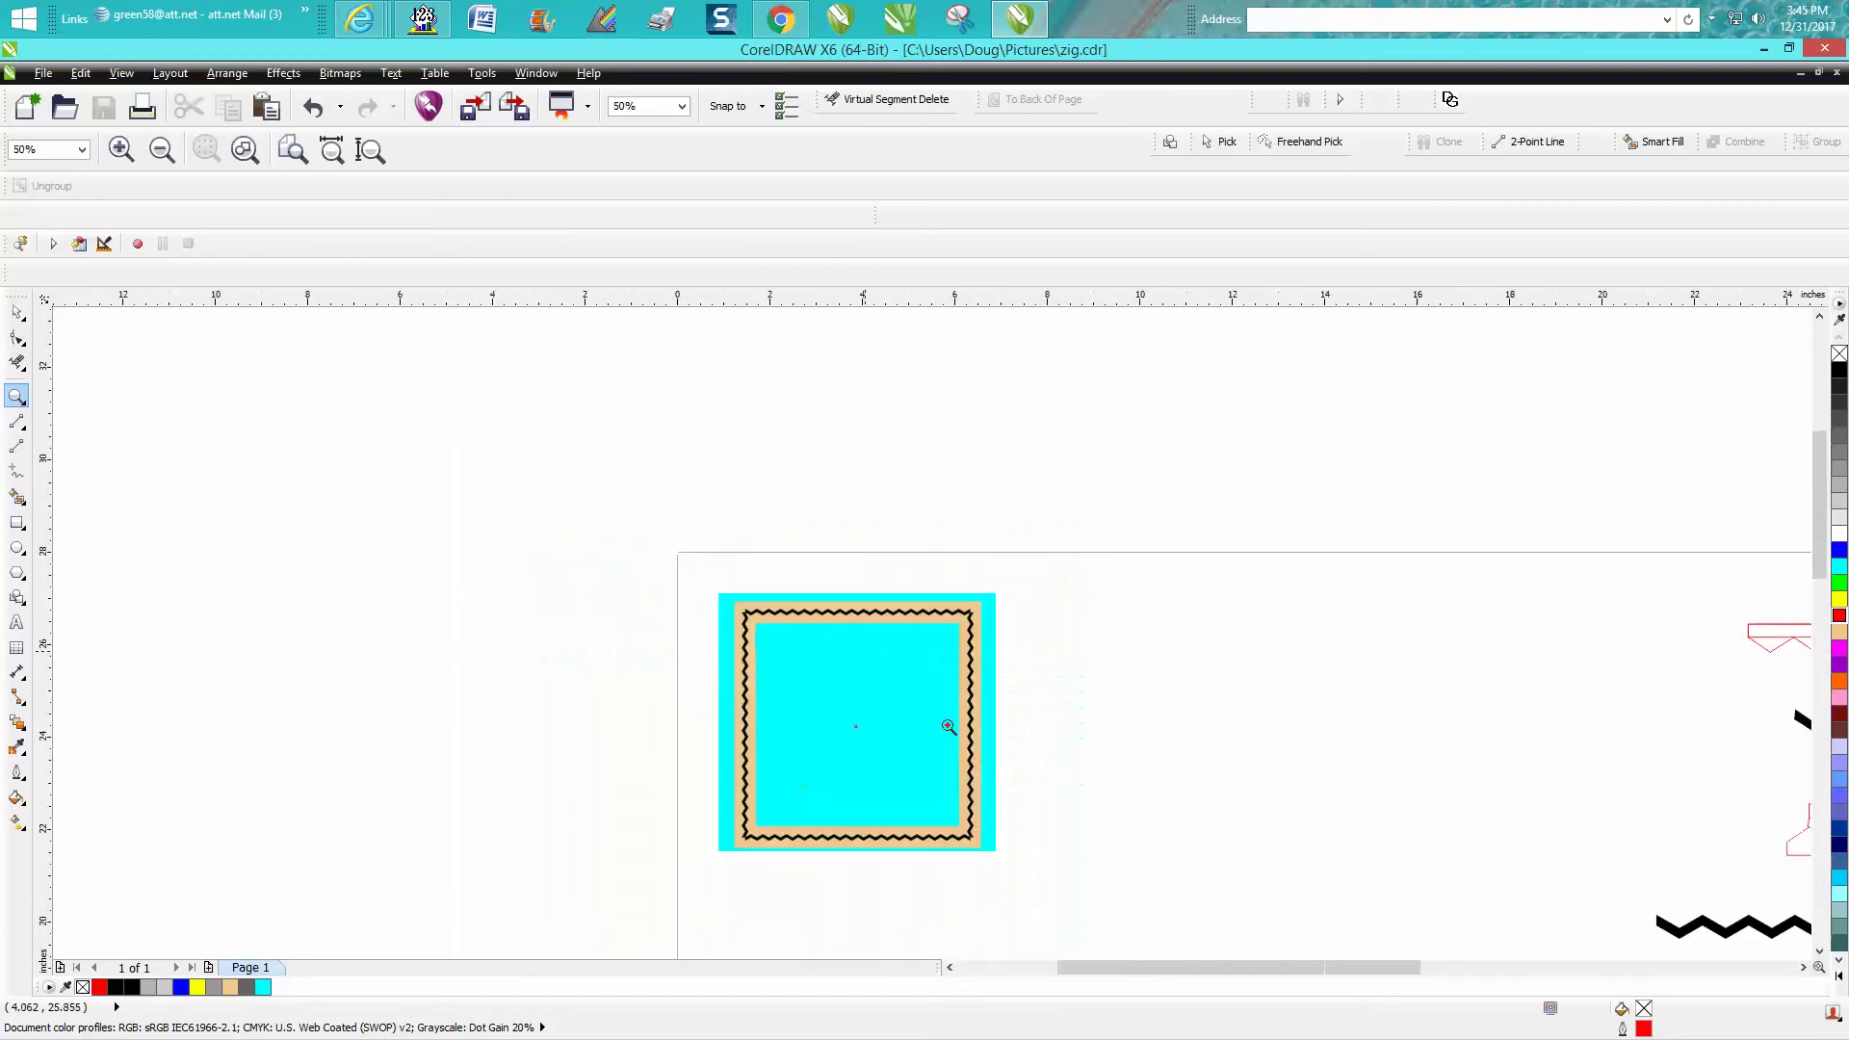
left_click_drag(1107, 973, 1264, 963)
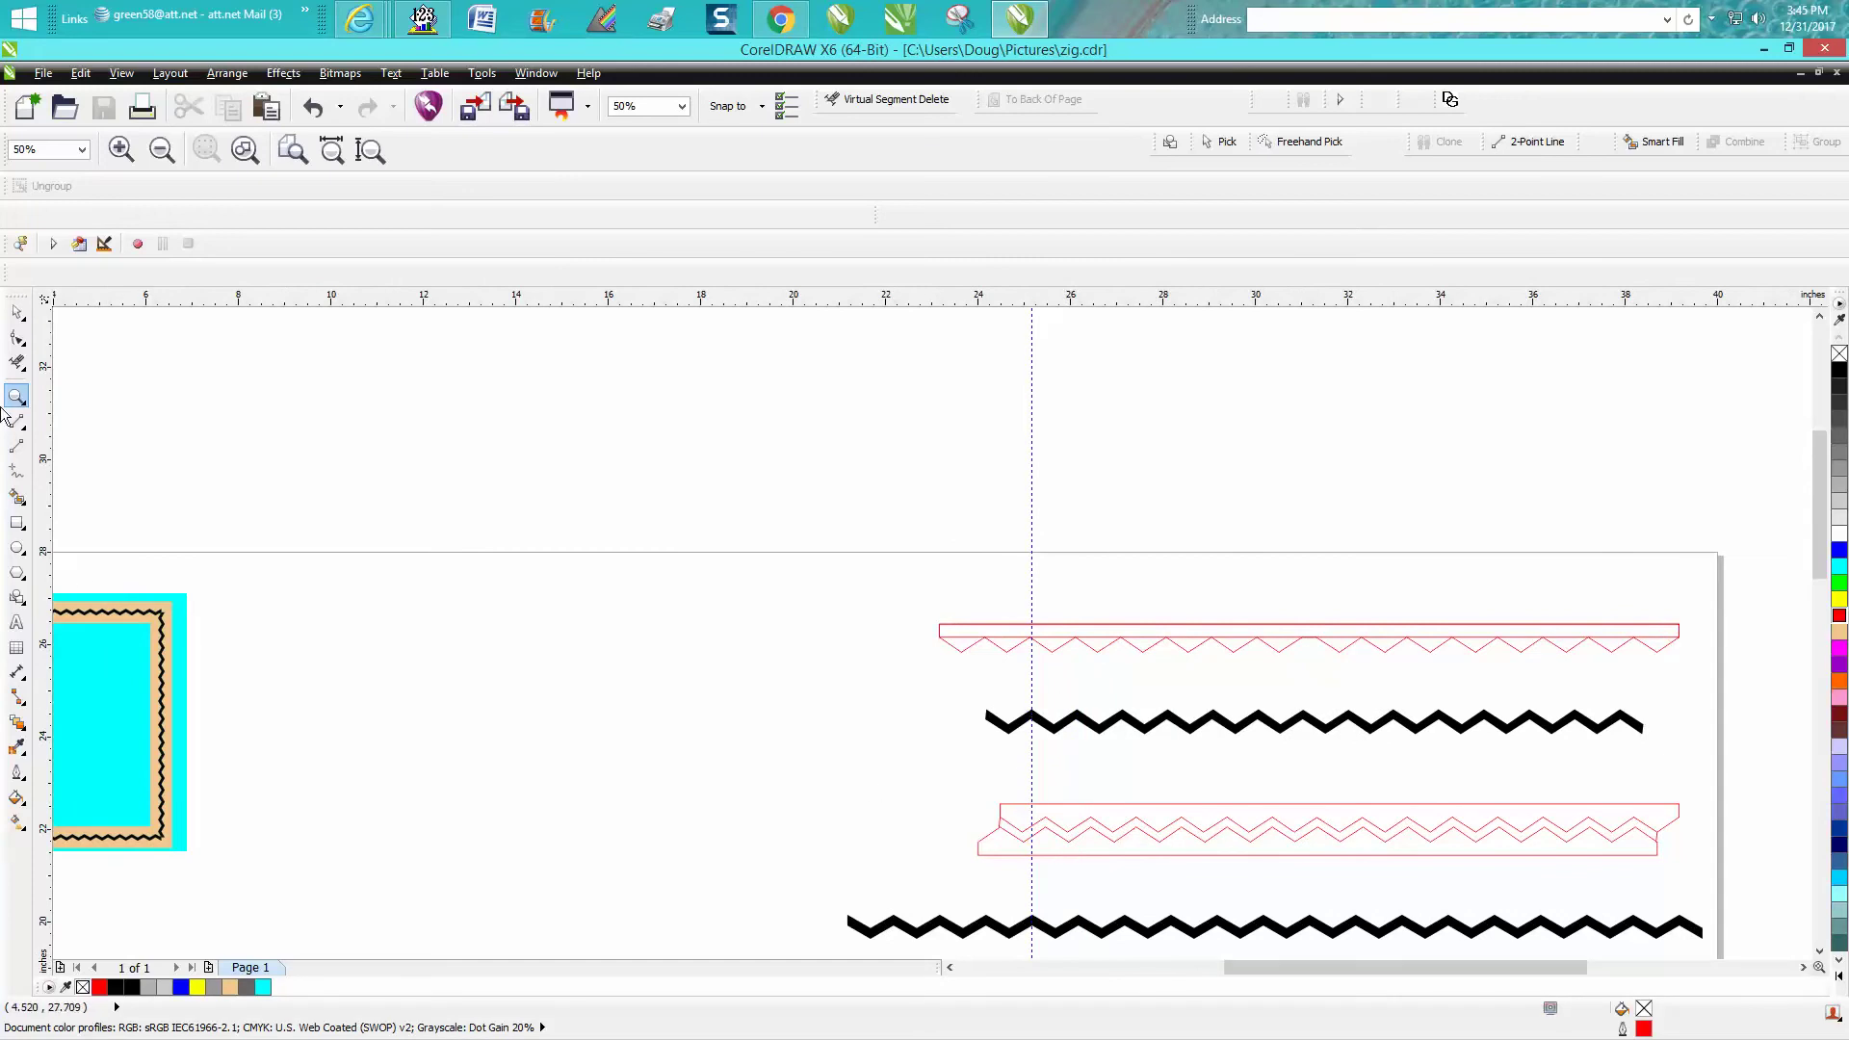
left_click_drag(933, 671, 1651, 780)
left_click(17, 337)
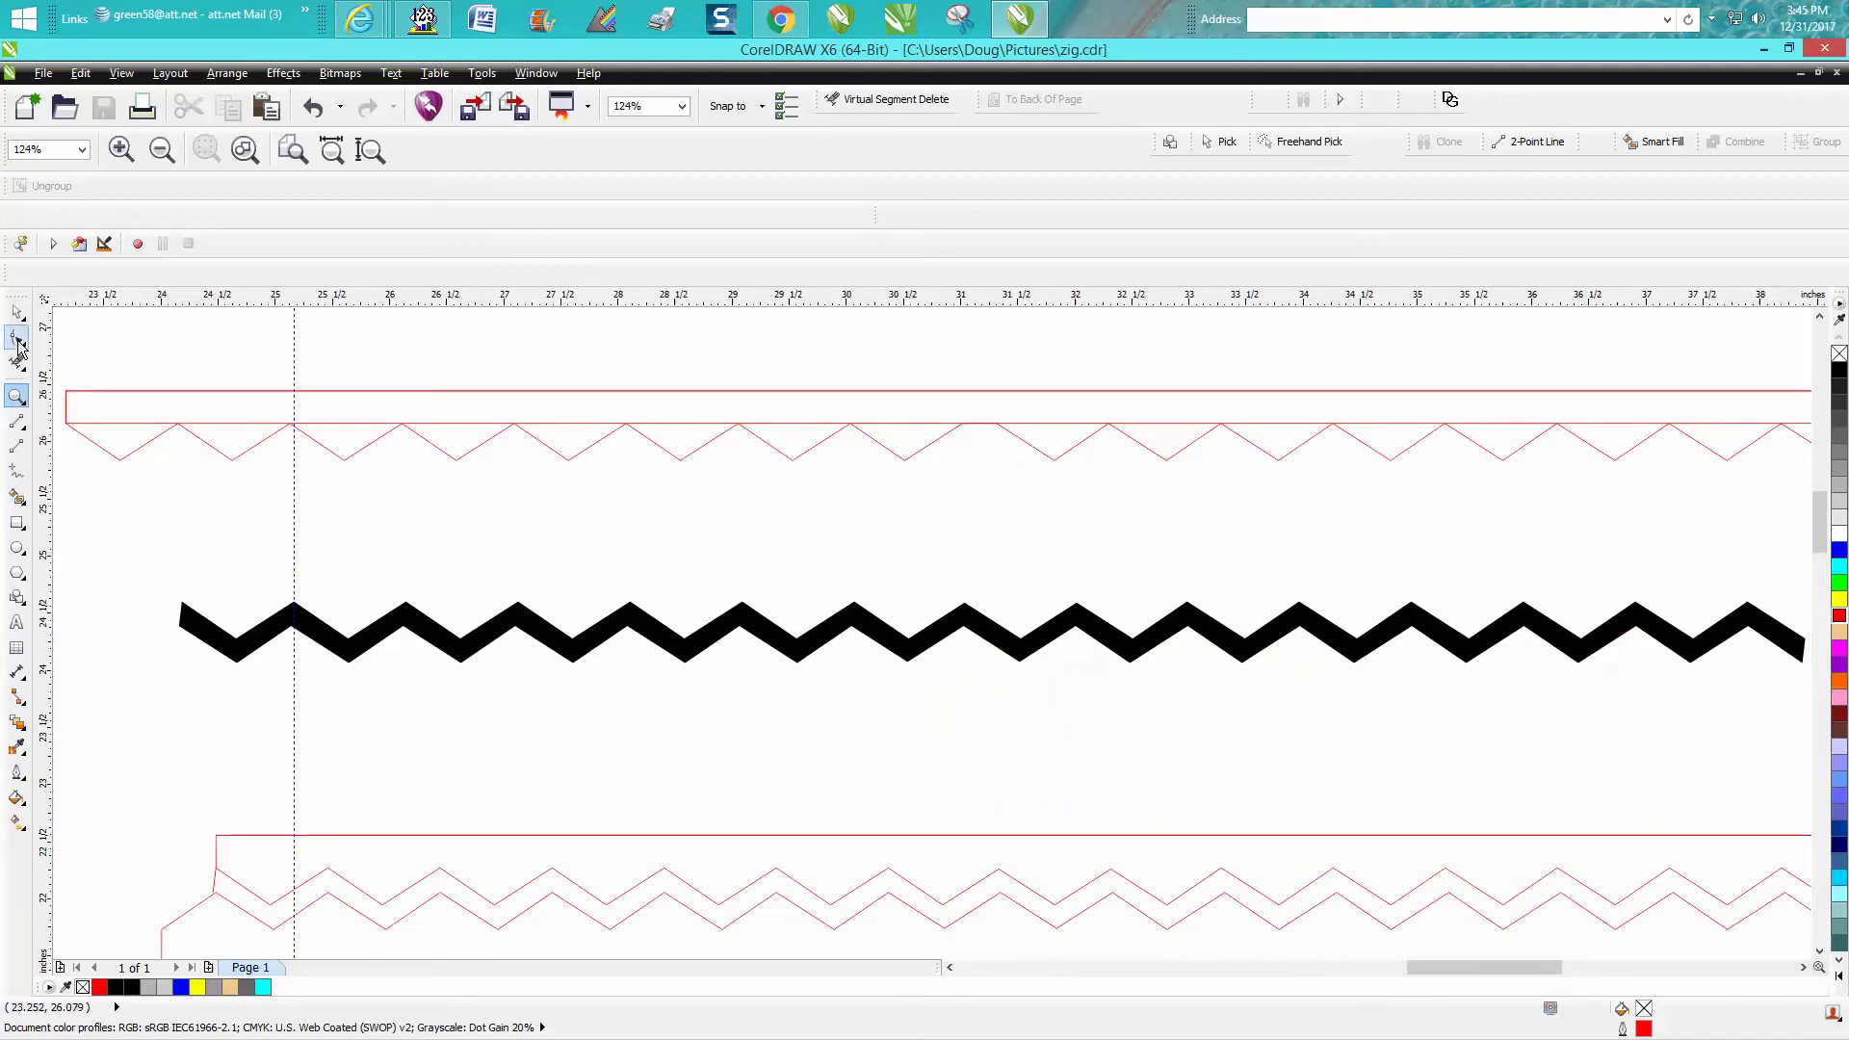
left_click(117, 458)
left_click_drag(83, 451, 1424, 495)
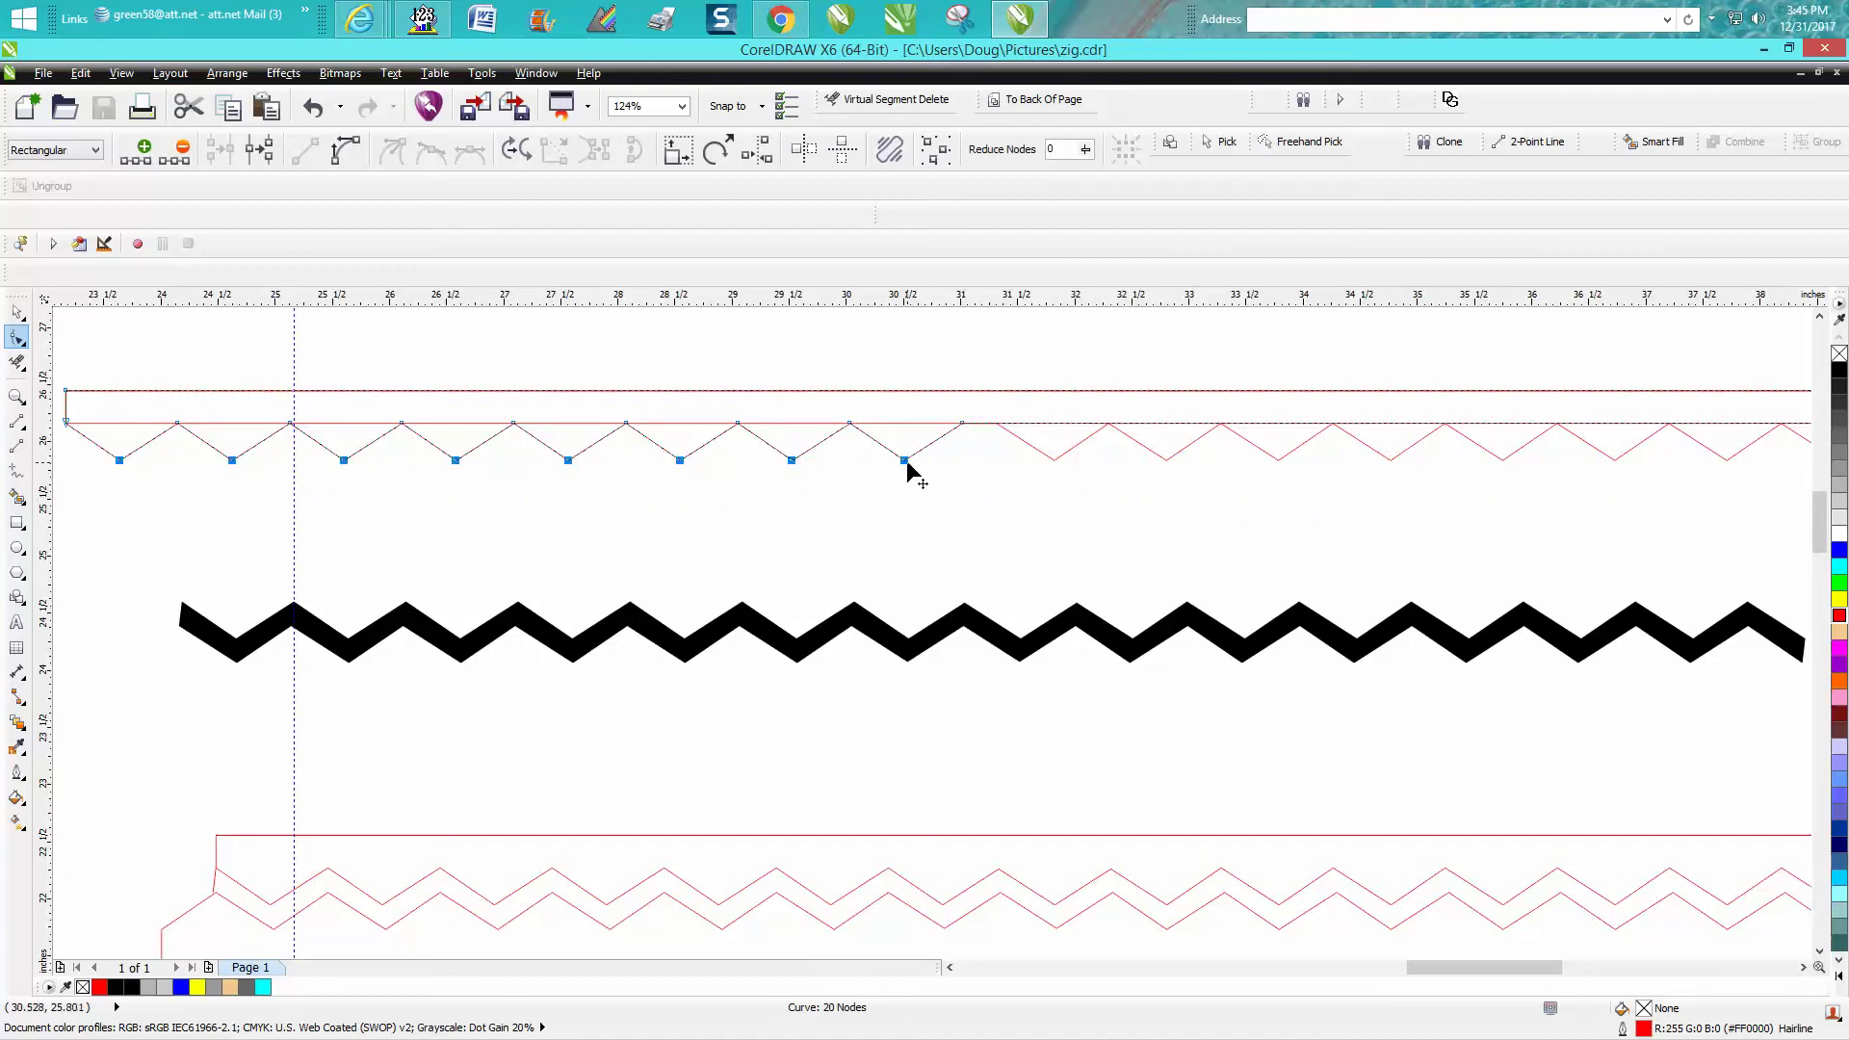
mouse_move(904, 466)
left_mouse_down()
mouse_move(913, 484)
mouse_move(903, 467)
left_mouse_up()
scroll(903, 467, "down", 2)
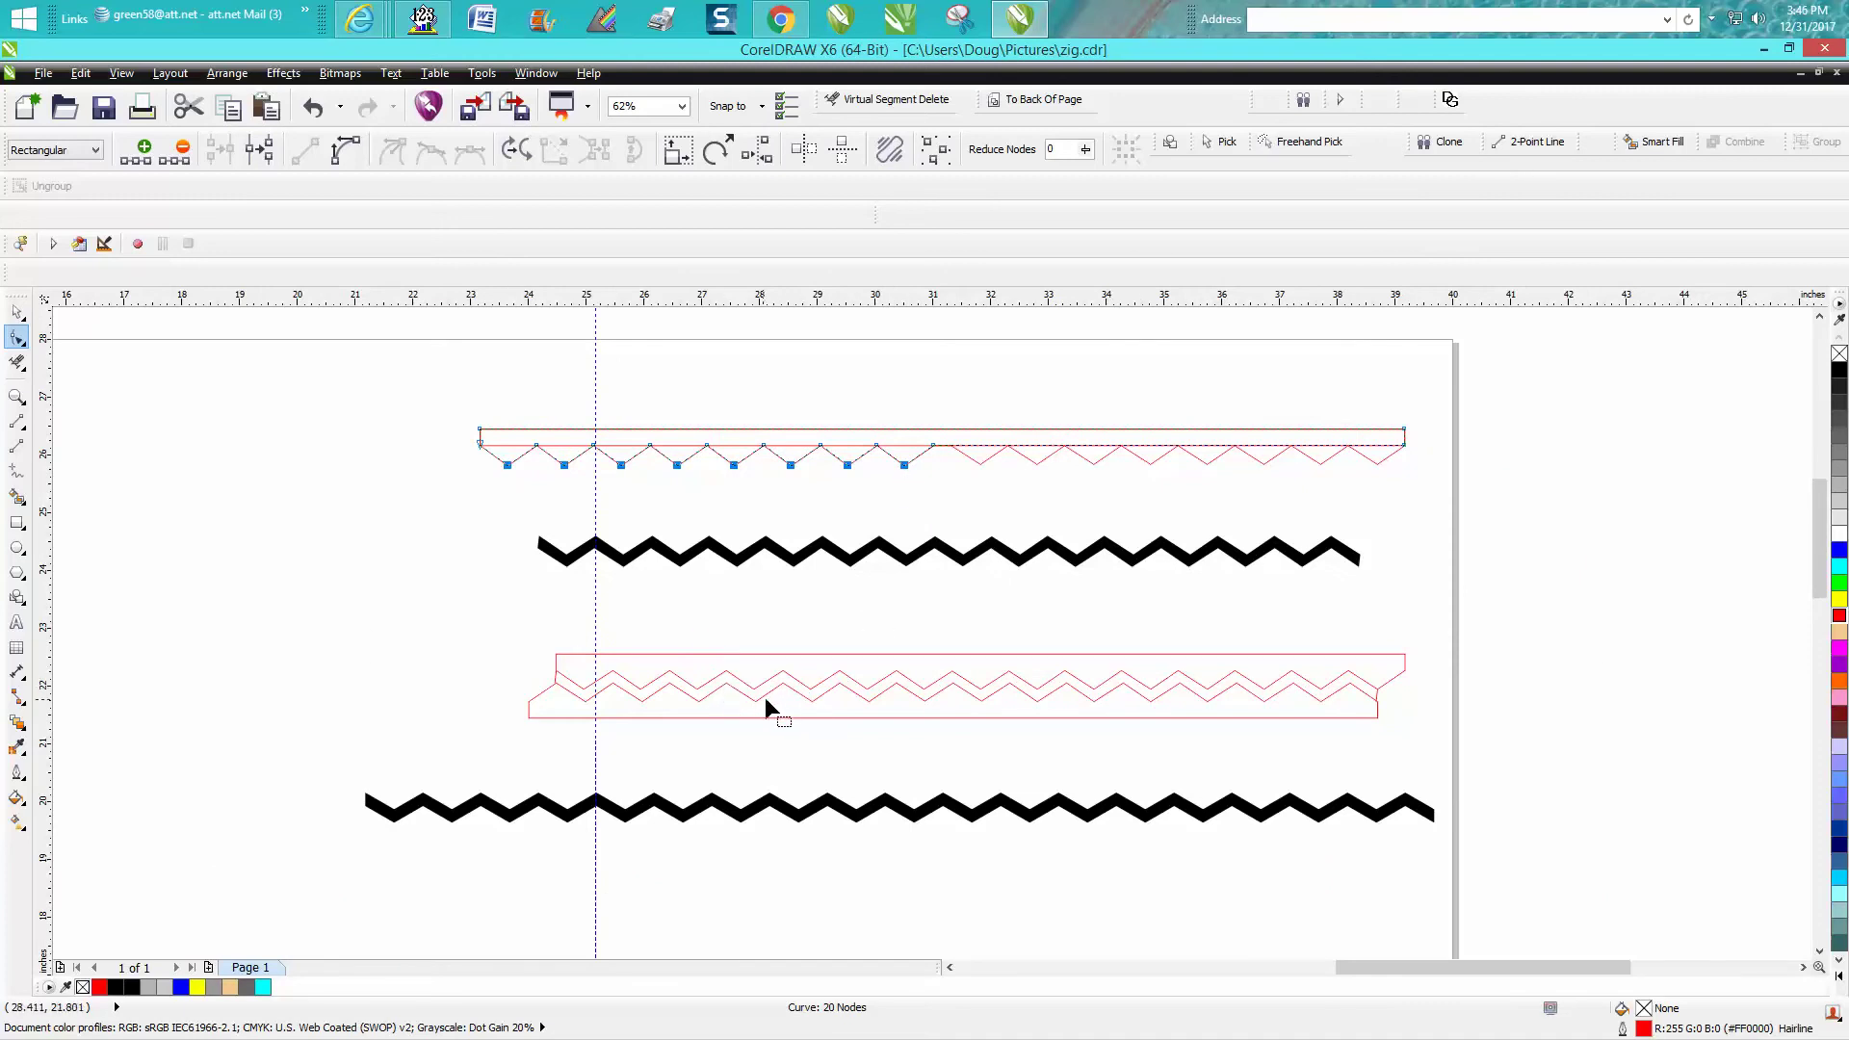
- Try a black Smart Fill across the red zigzag outlines and undo the fills
left_click(17, 496)
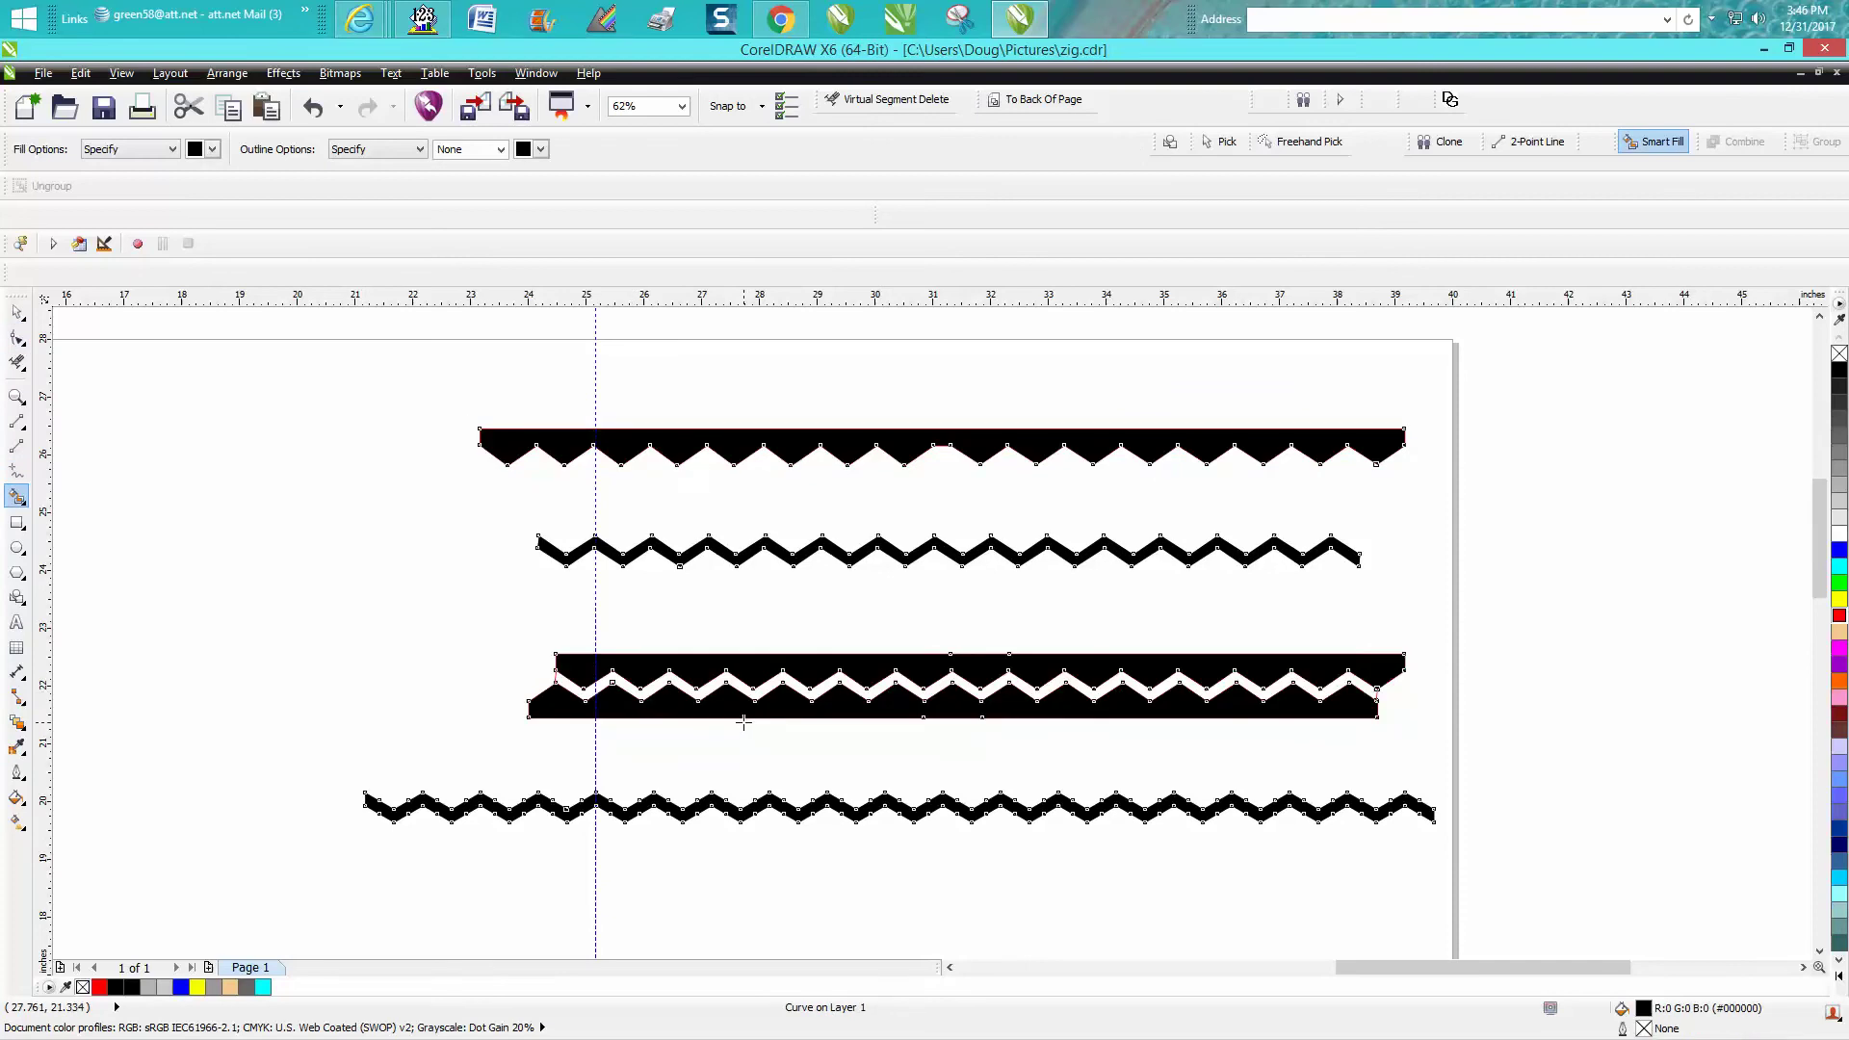
left_click(306, 107)
key("ctrl+shift+z")
left_click(310, 108)
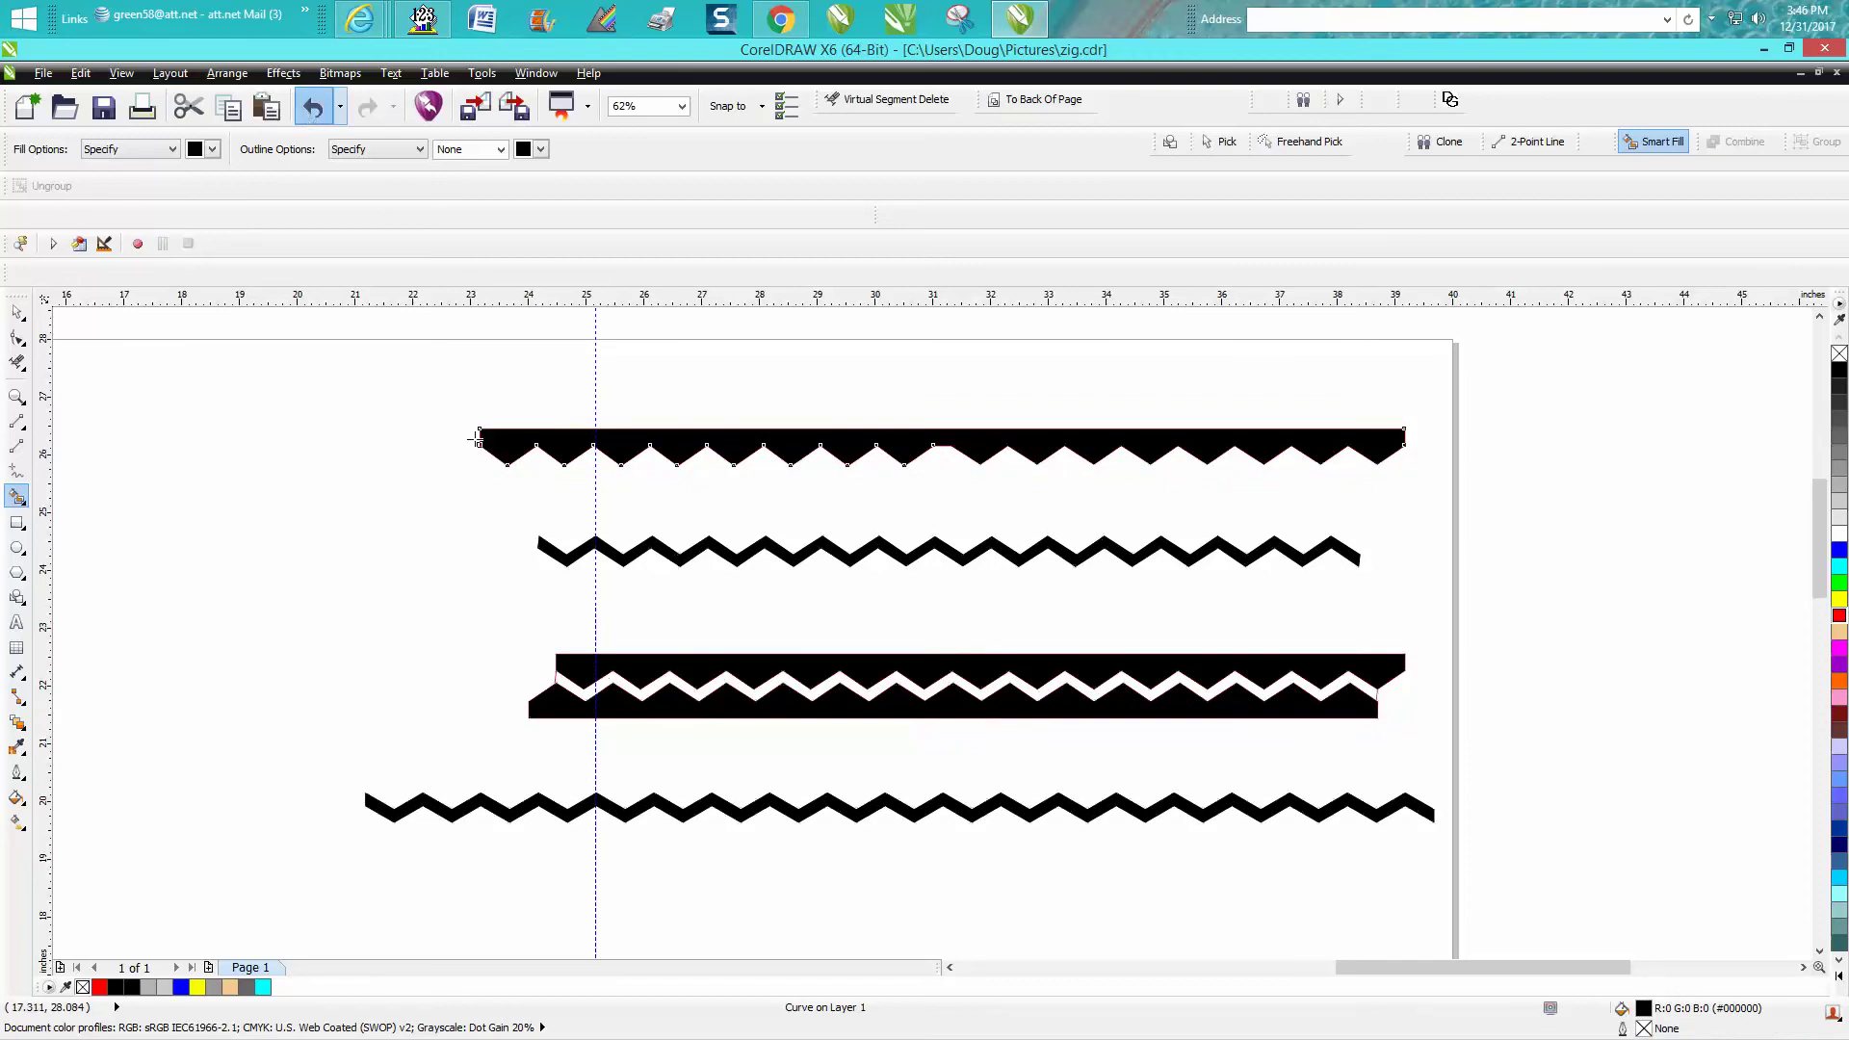
- Draw a six-sided polygon below the cyan frame and set its width to 1 inch, keeping its proportions
left_click(17, 396)
left_click_drag(540, 534, 647, 595)
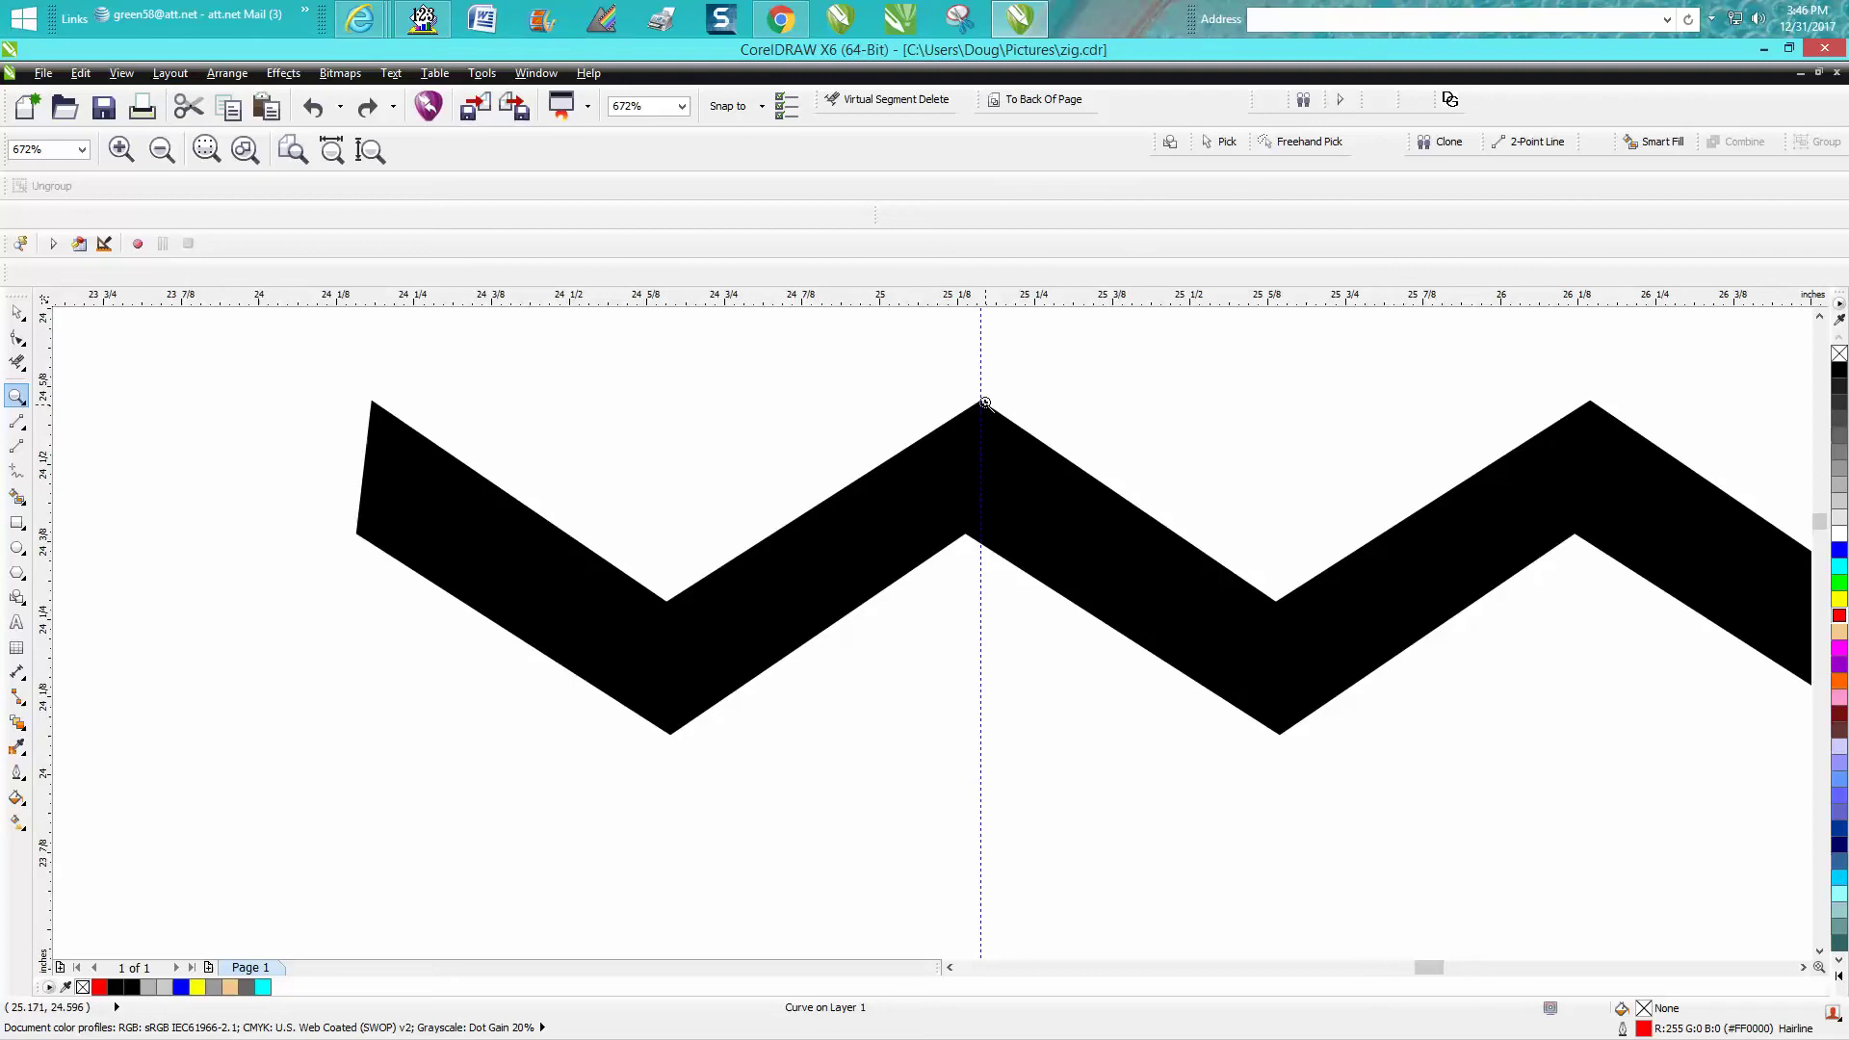
scroll(959, 540, "down", 5)
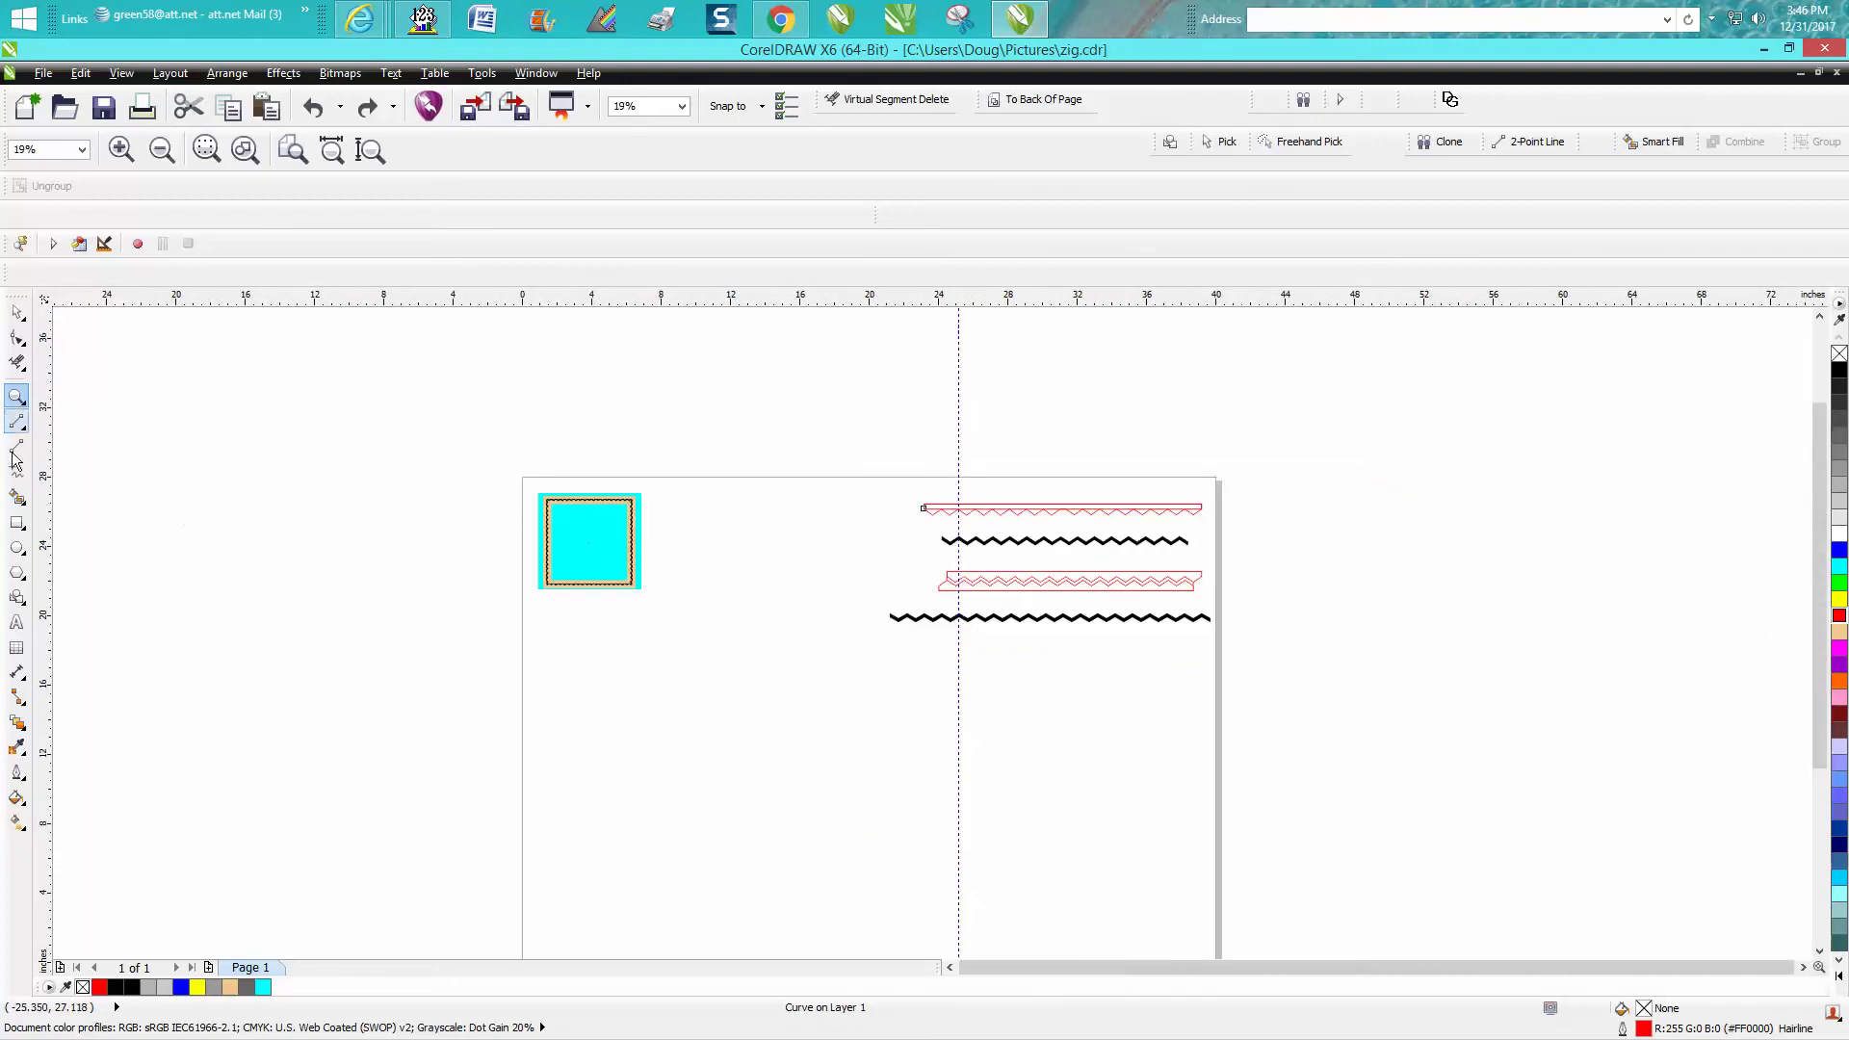
left_click(24, 581)
left_click(45, 587)
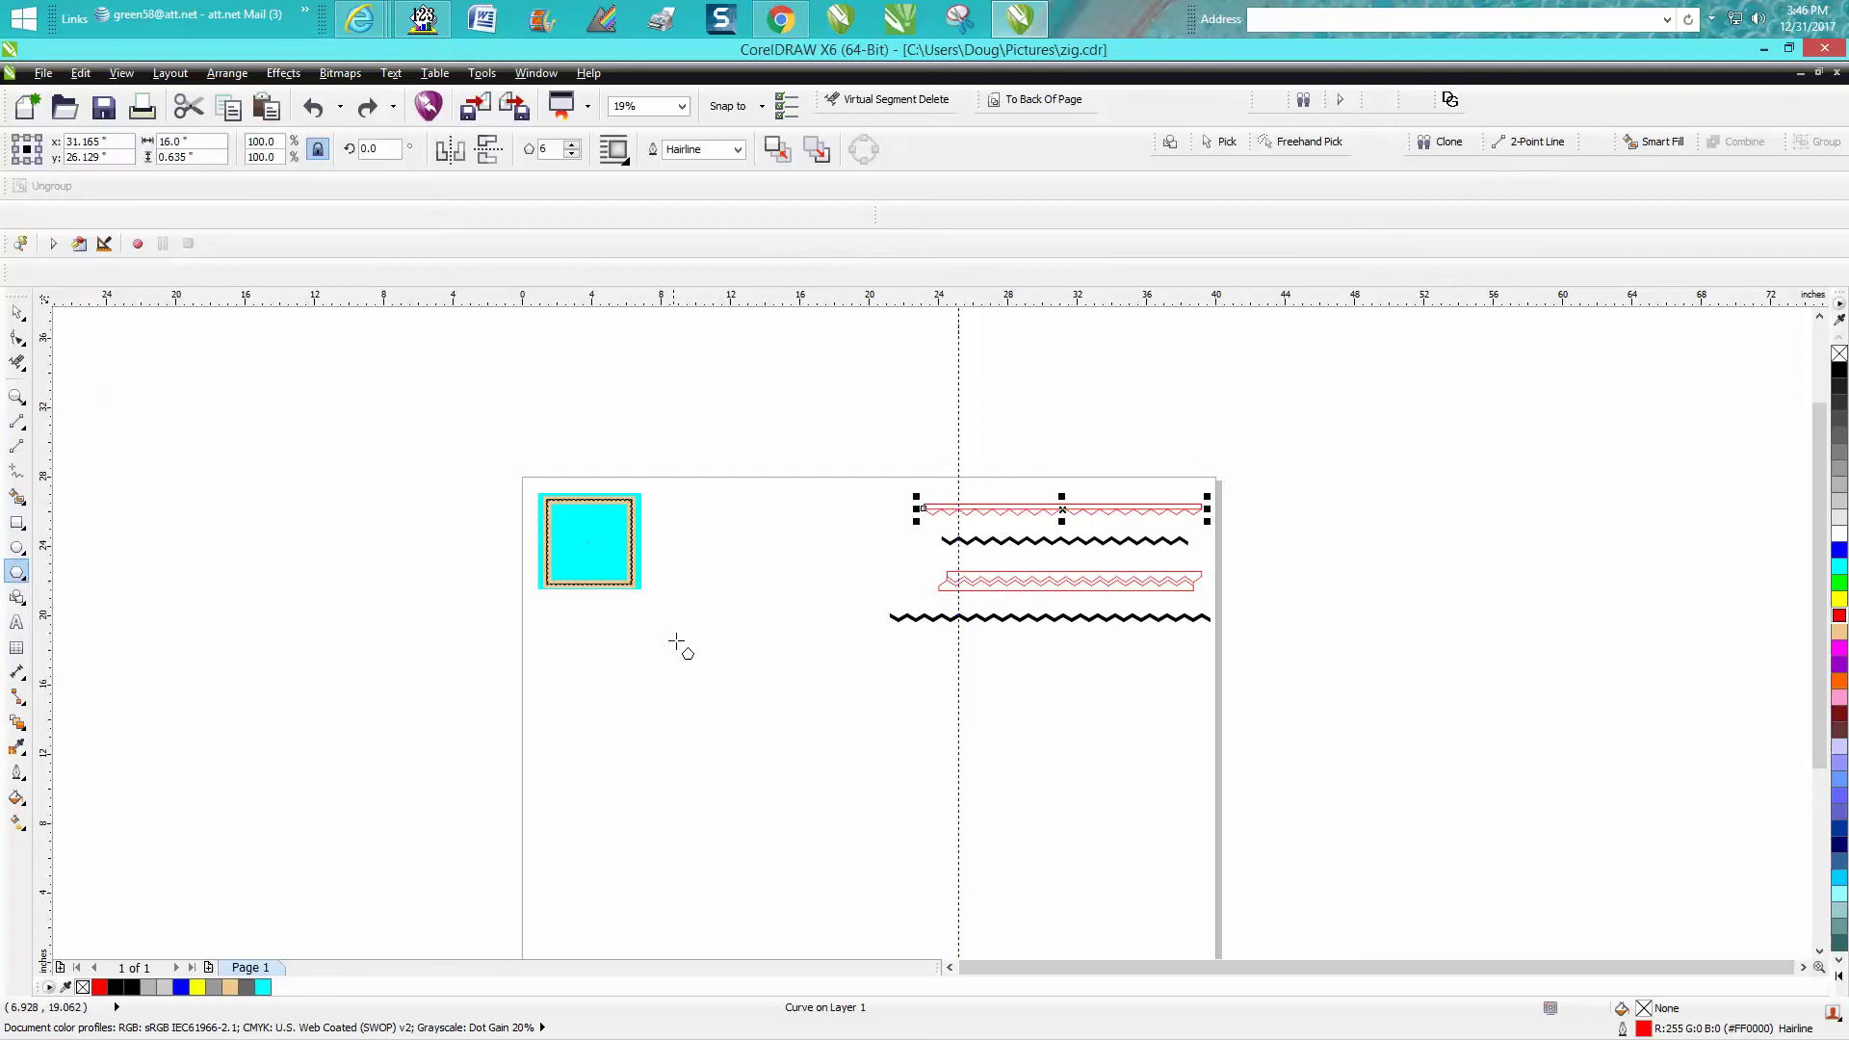
left_click_drag(686, 624, 626, 691)
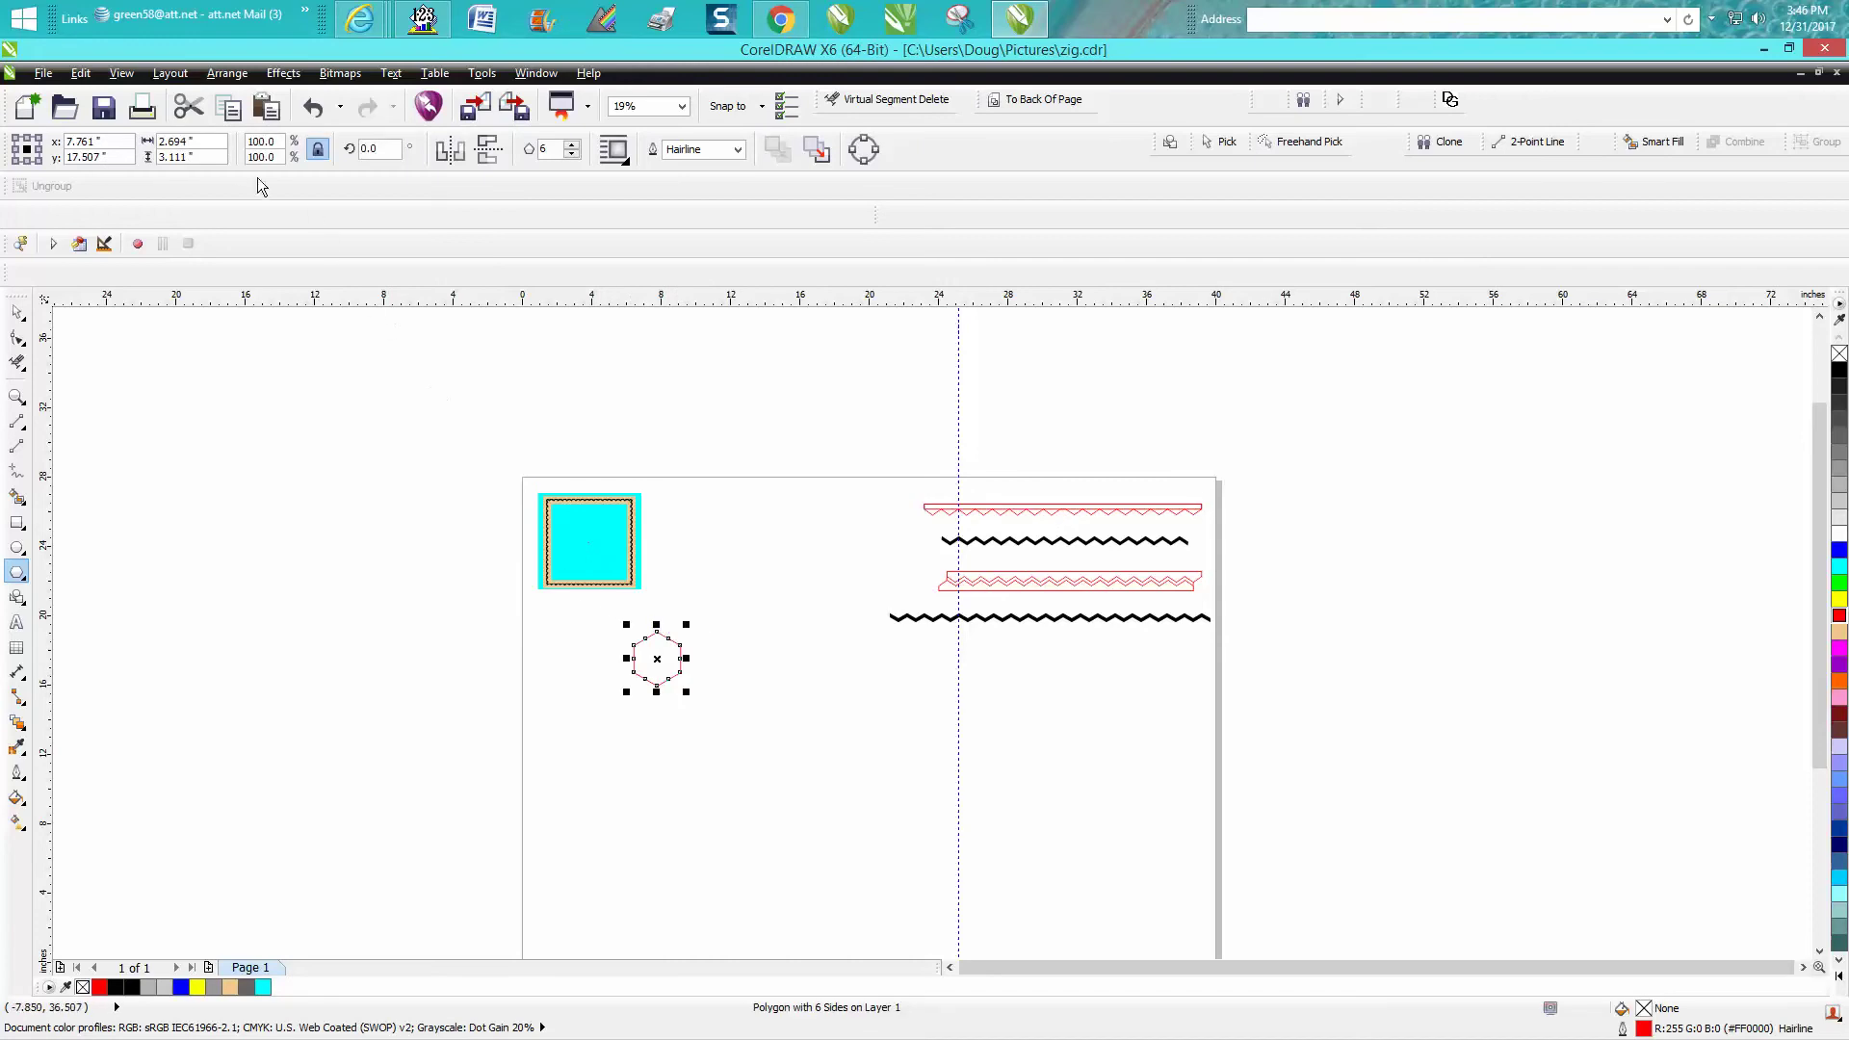
left_click(180, 142)
type("1")
key("Return")
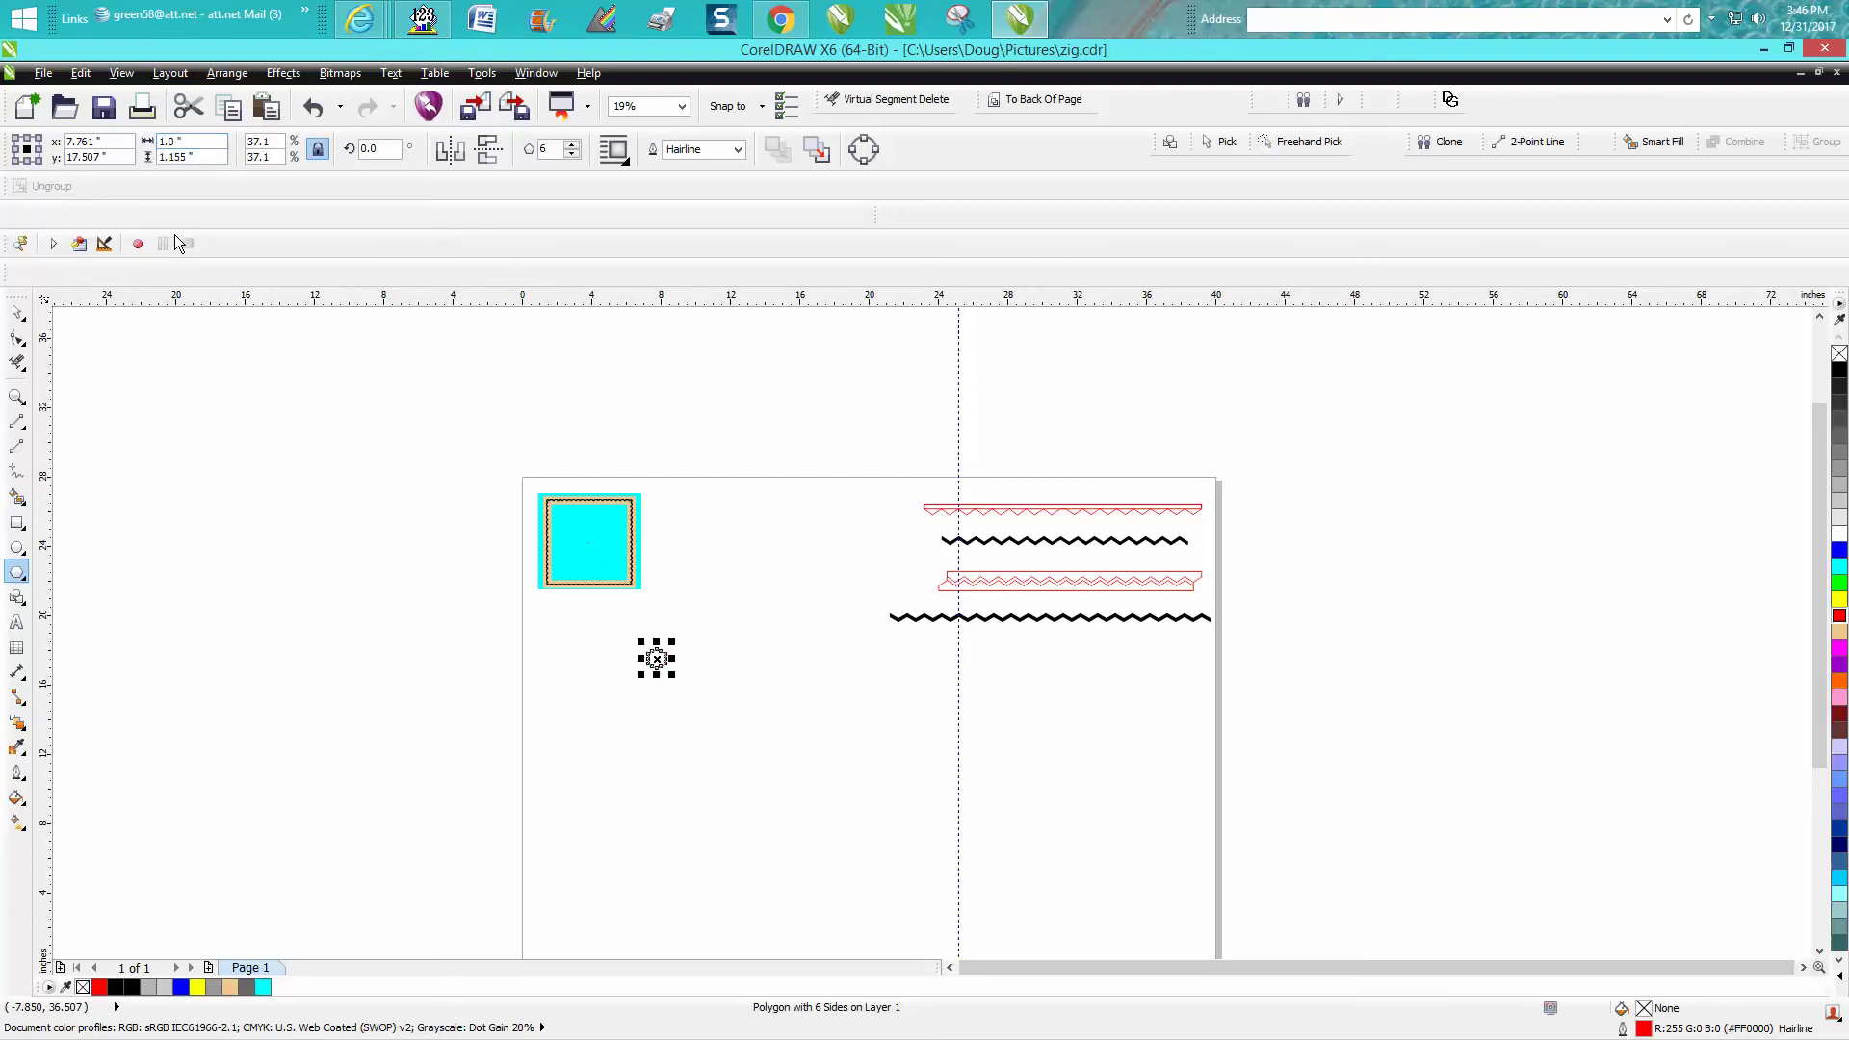
- Set the nudge distance to 1.0 inch and move the hexagon beneath the frame, to about X 2.1, Y 18.8 inches
left_click(17, 396)
left_click_drag(616, 640, 740, 704)
left_click(267, 367)
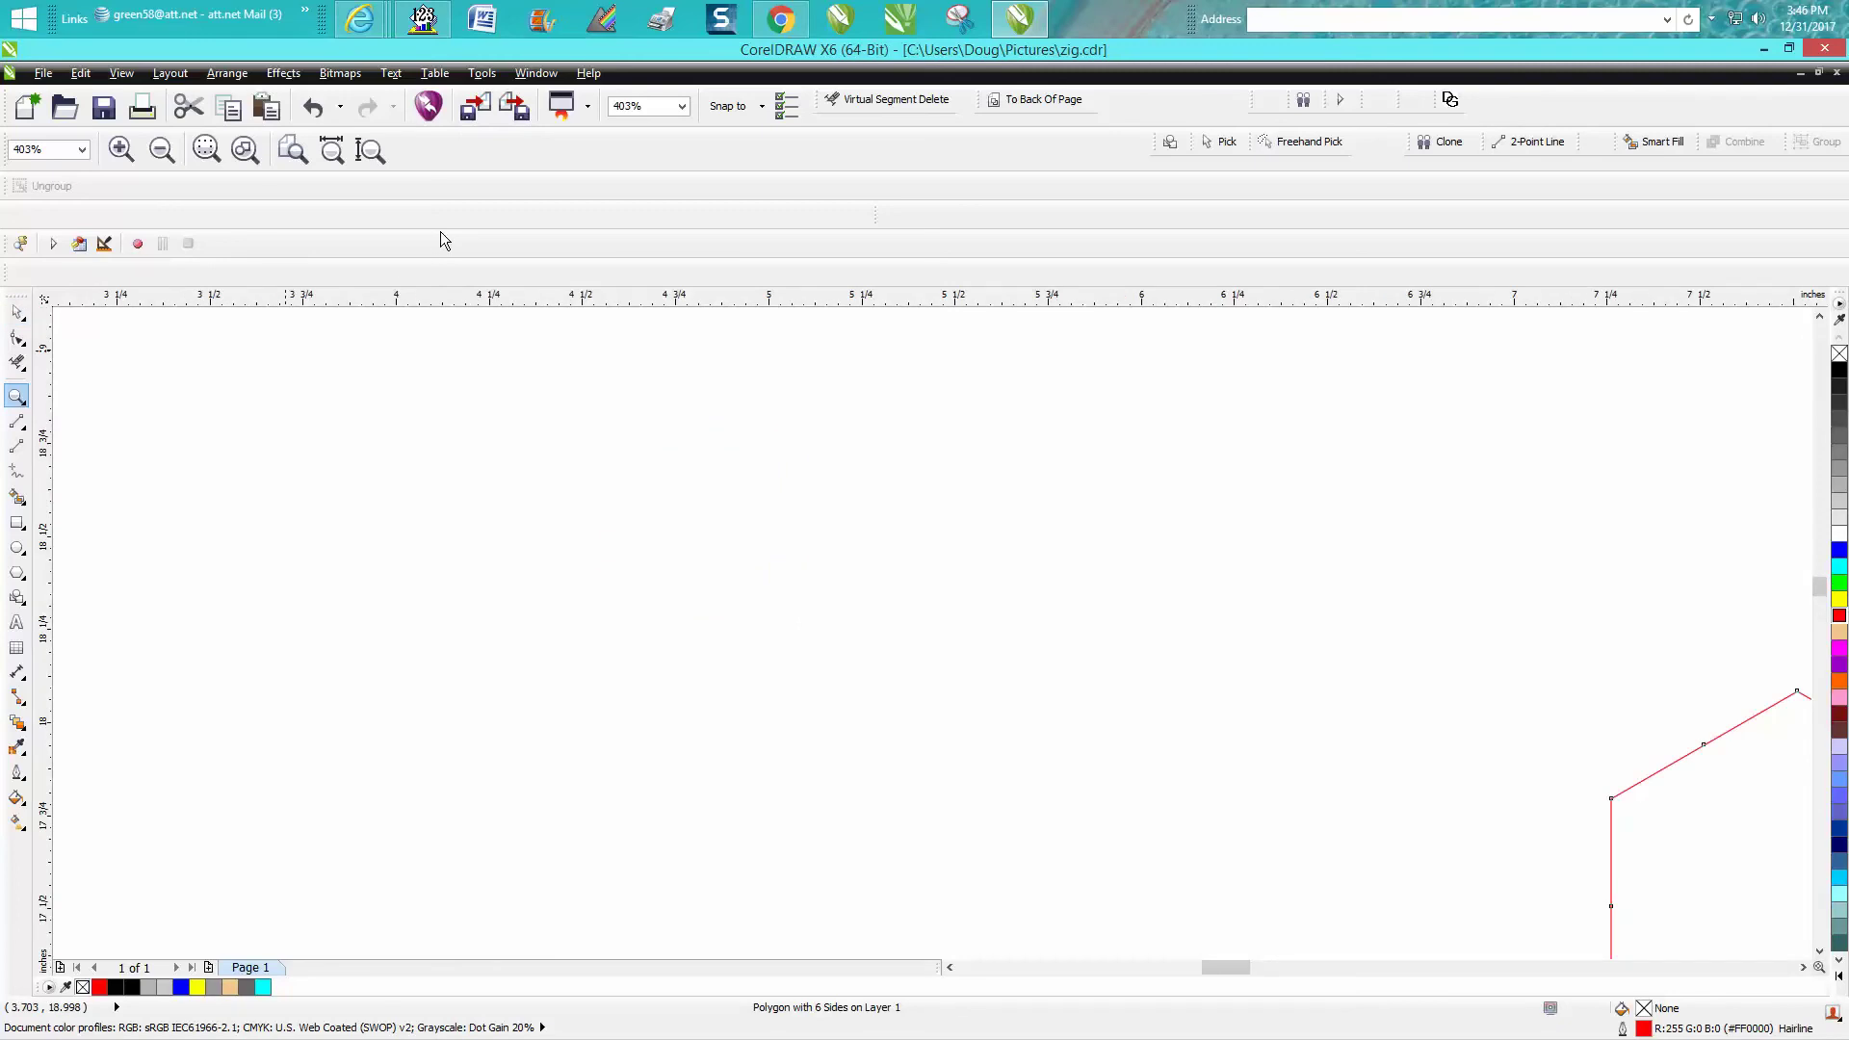
scroll(610, 479, "down", 2)
scroll(627, 462, "down", 1)
scroll(317, 395, "up", 1)
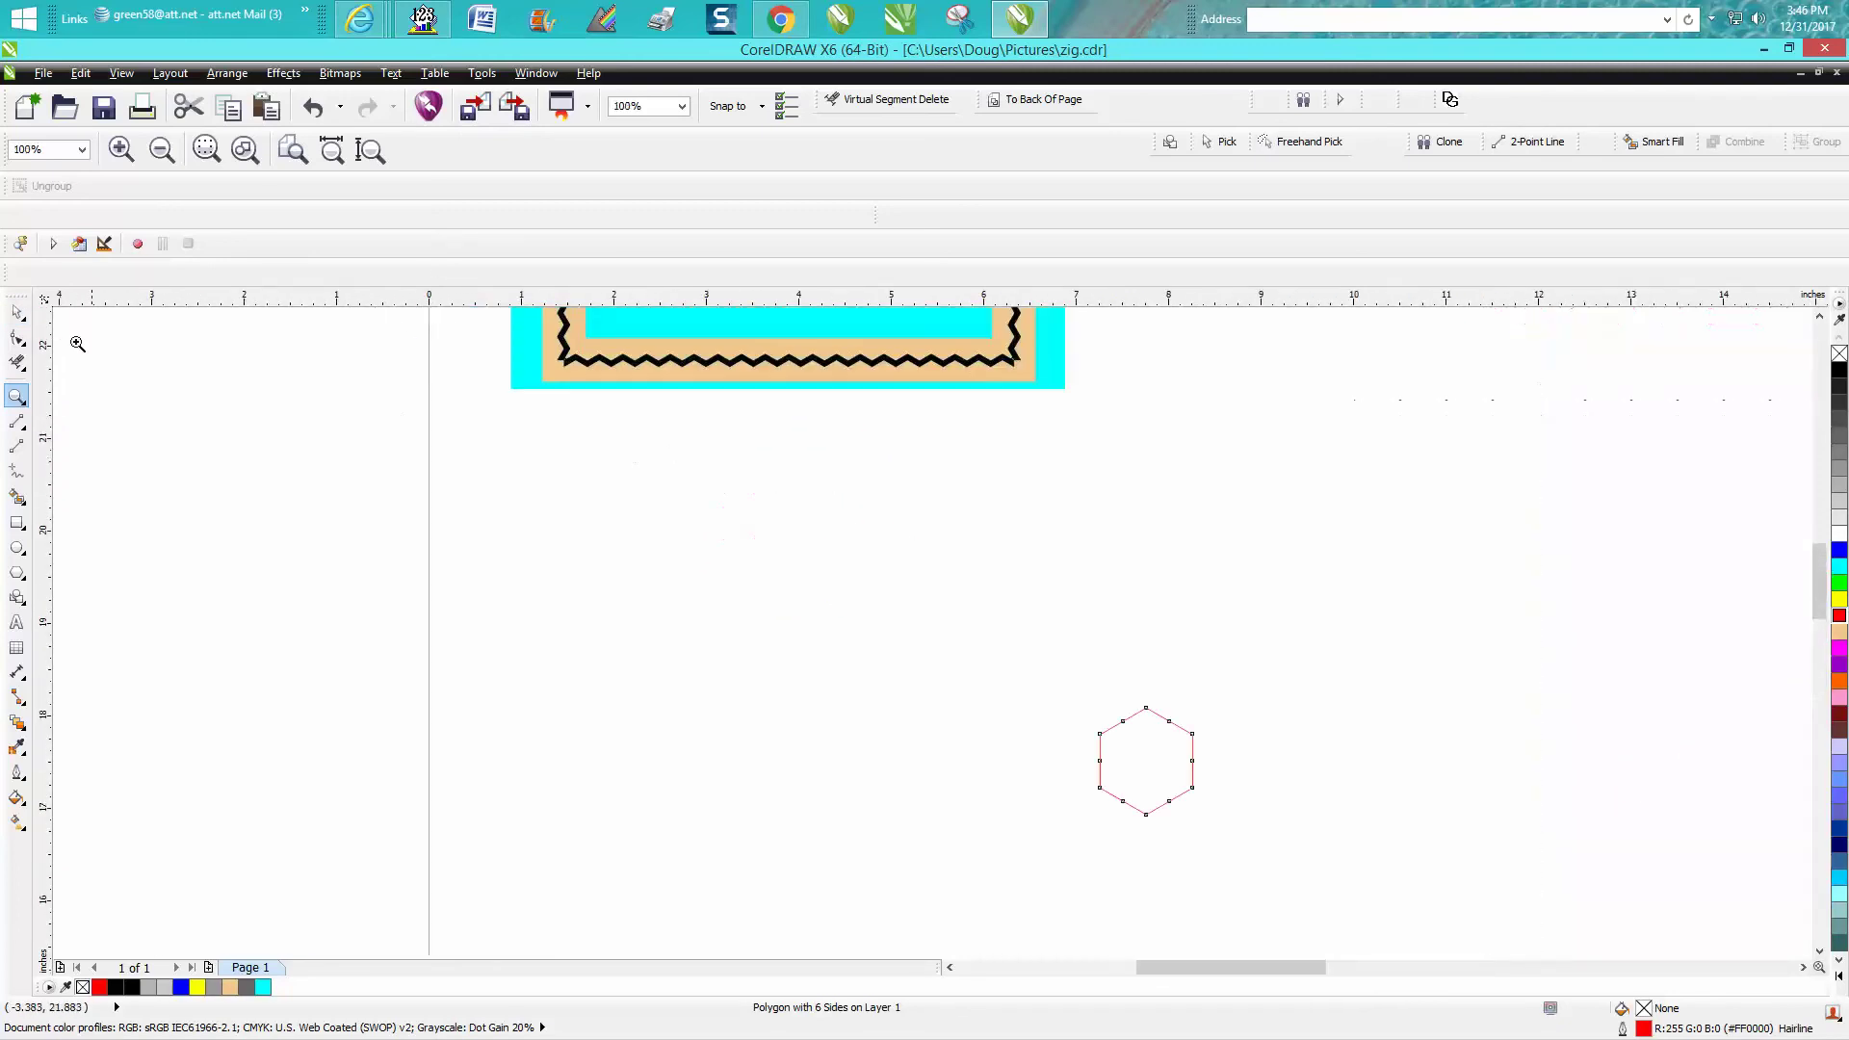
left_click(17, 313)
left_click(392, 428)
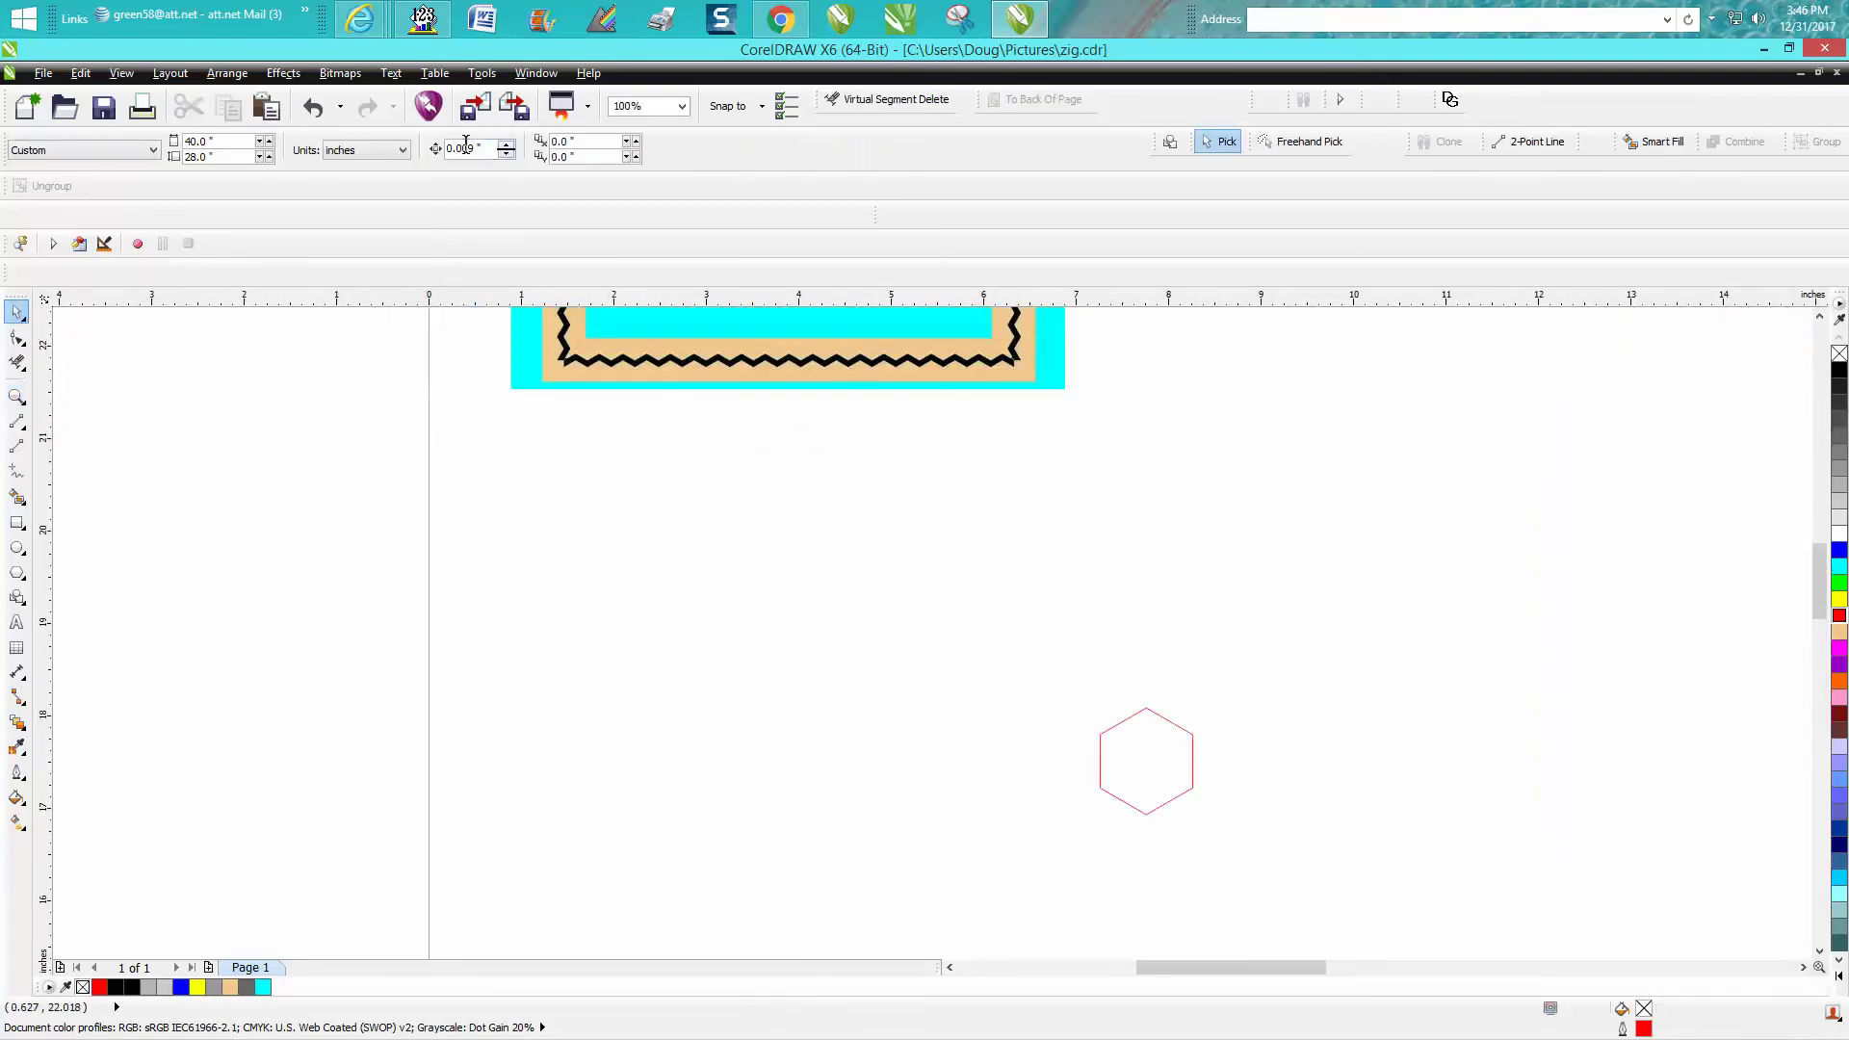
left_click(1127, 737)
left_click_drag(1107, 757, 624, 642)
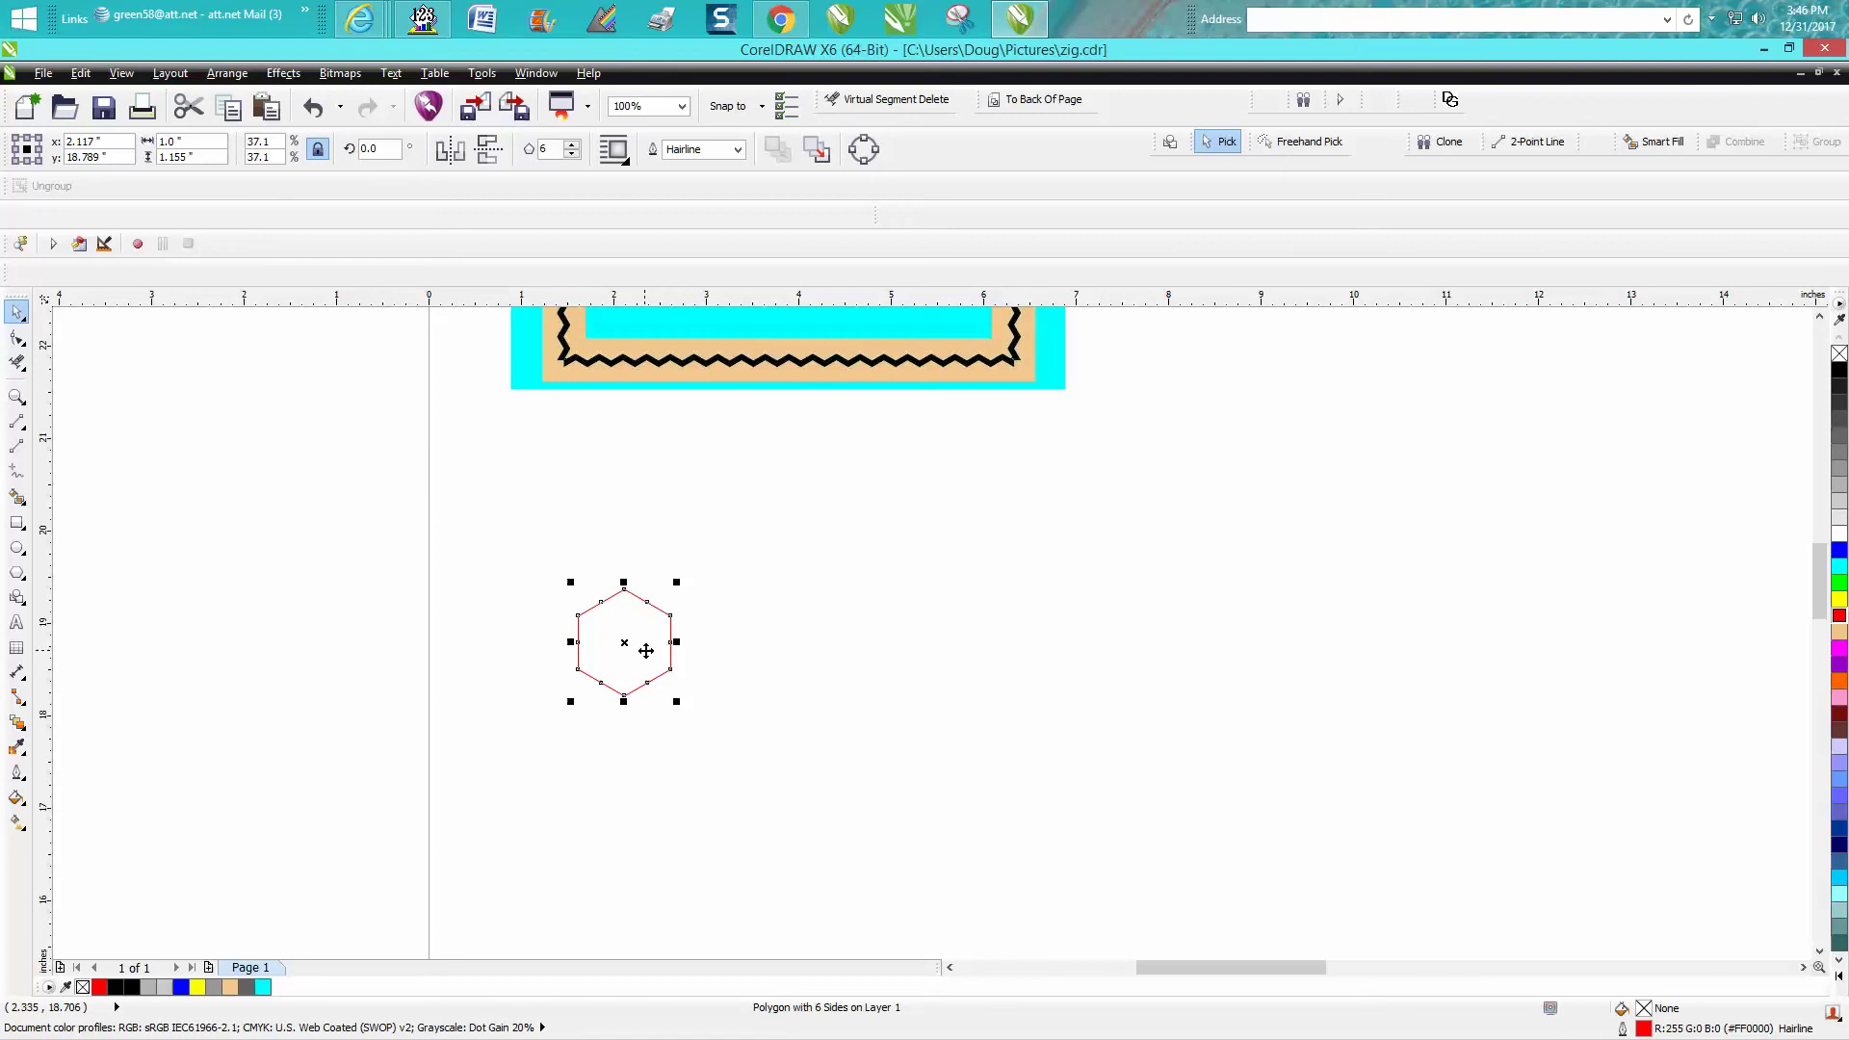
- Duplicate the hexagon repeatedly at 1-inch spacing to form a row of 15 adjoining hexagons
key("ctrl+d")
key("ctrl+d")
key("ctrl+d")
key("ctrl+d")
key("ctrl+d")
key("ctrl+d")
key("ctrl+d")
key("ctrl+d")
key("ctrl+d")
key("ctrl+d")
key("ctrl+d")
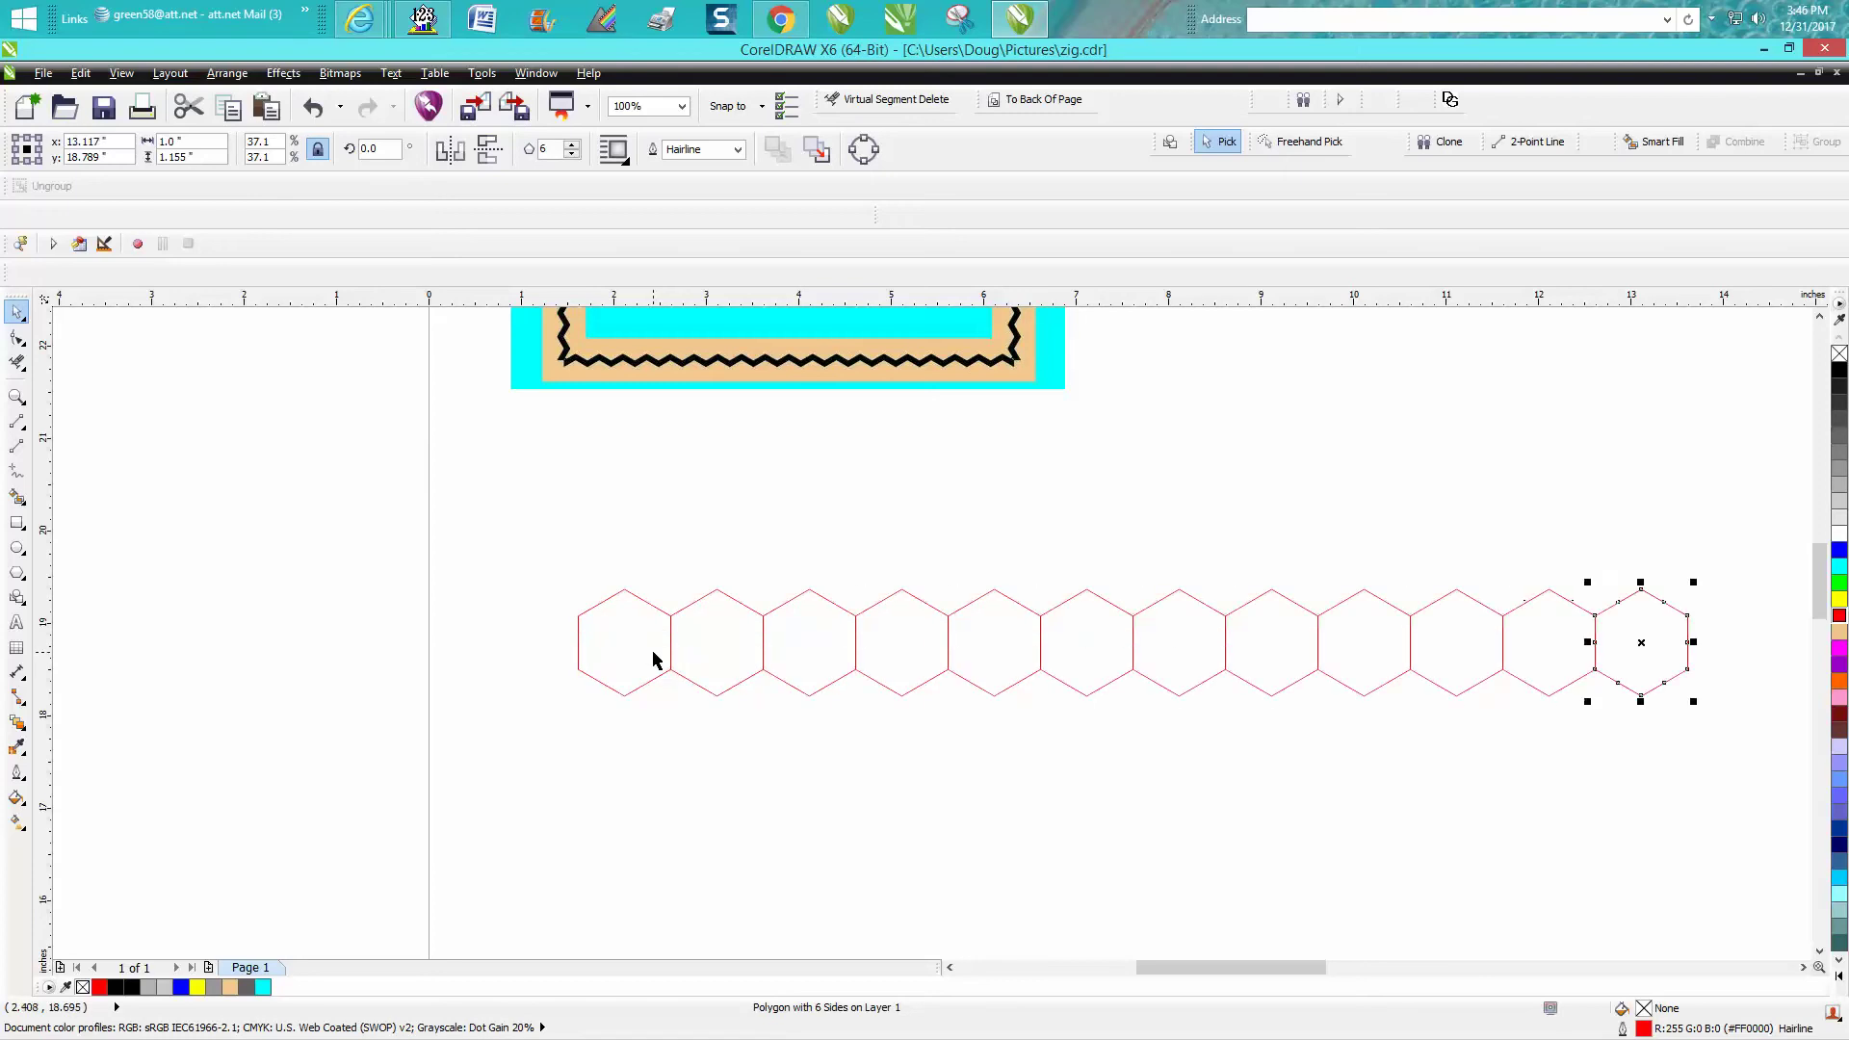
scroll(636, 684, "down", 1)
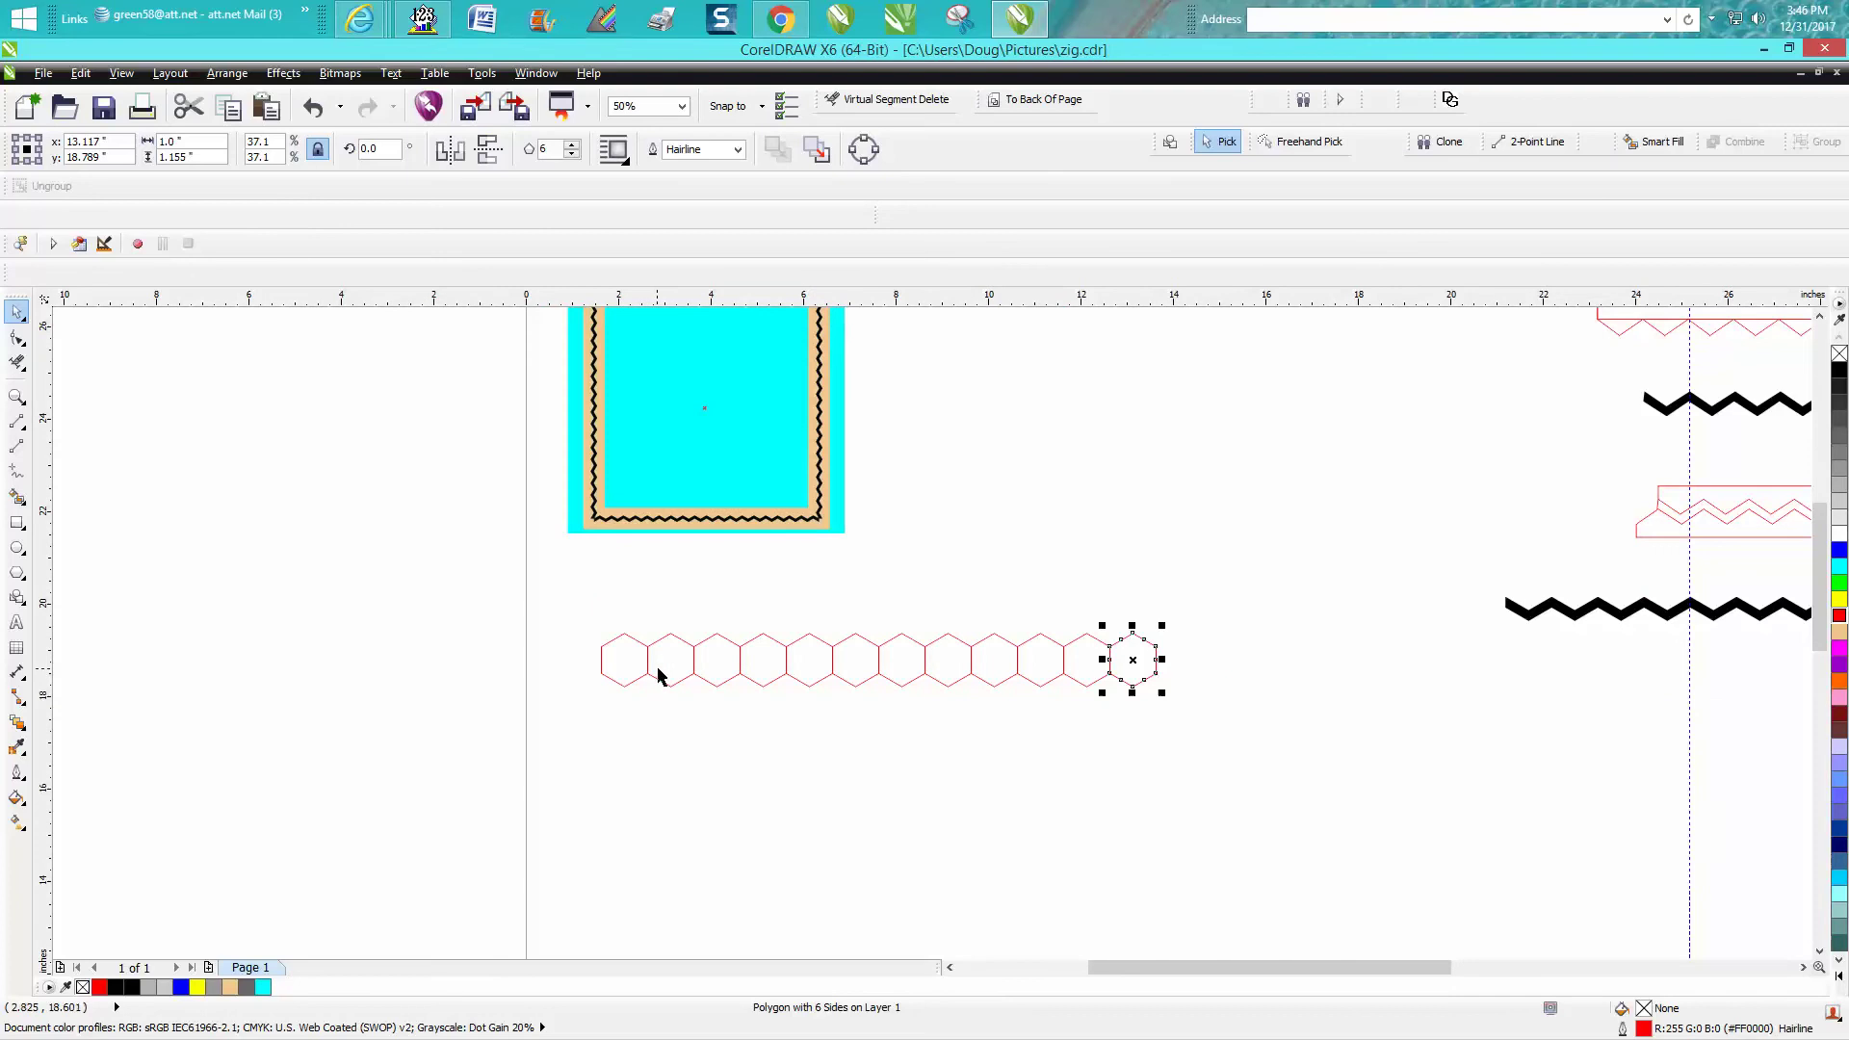
key("ctrl+d")
key("ctrl+d")
key("ctrl+d")
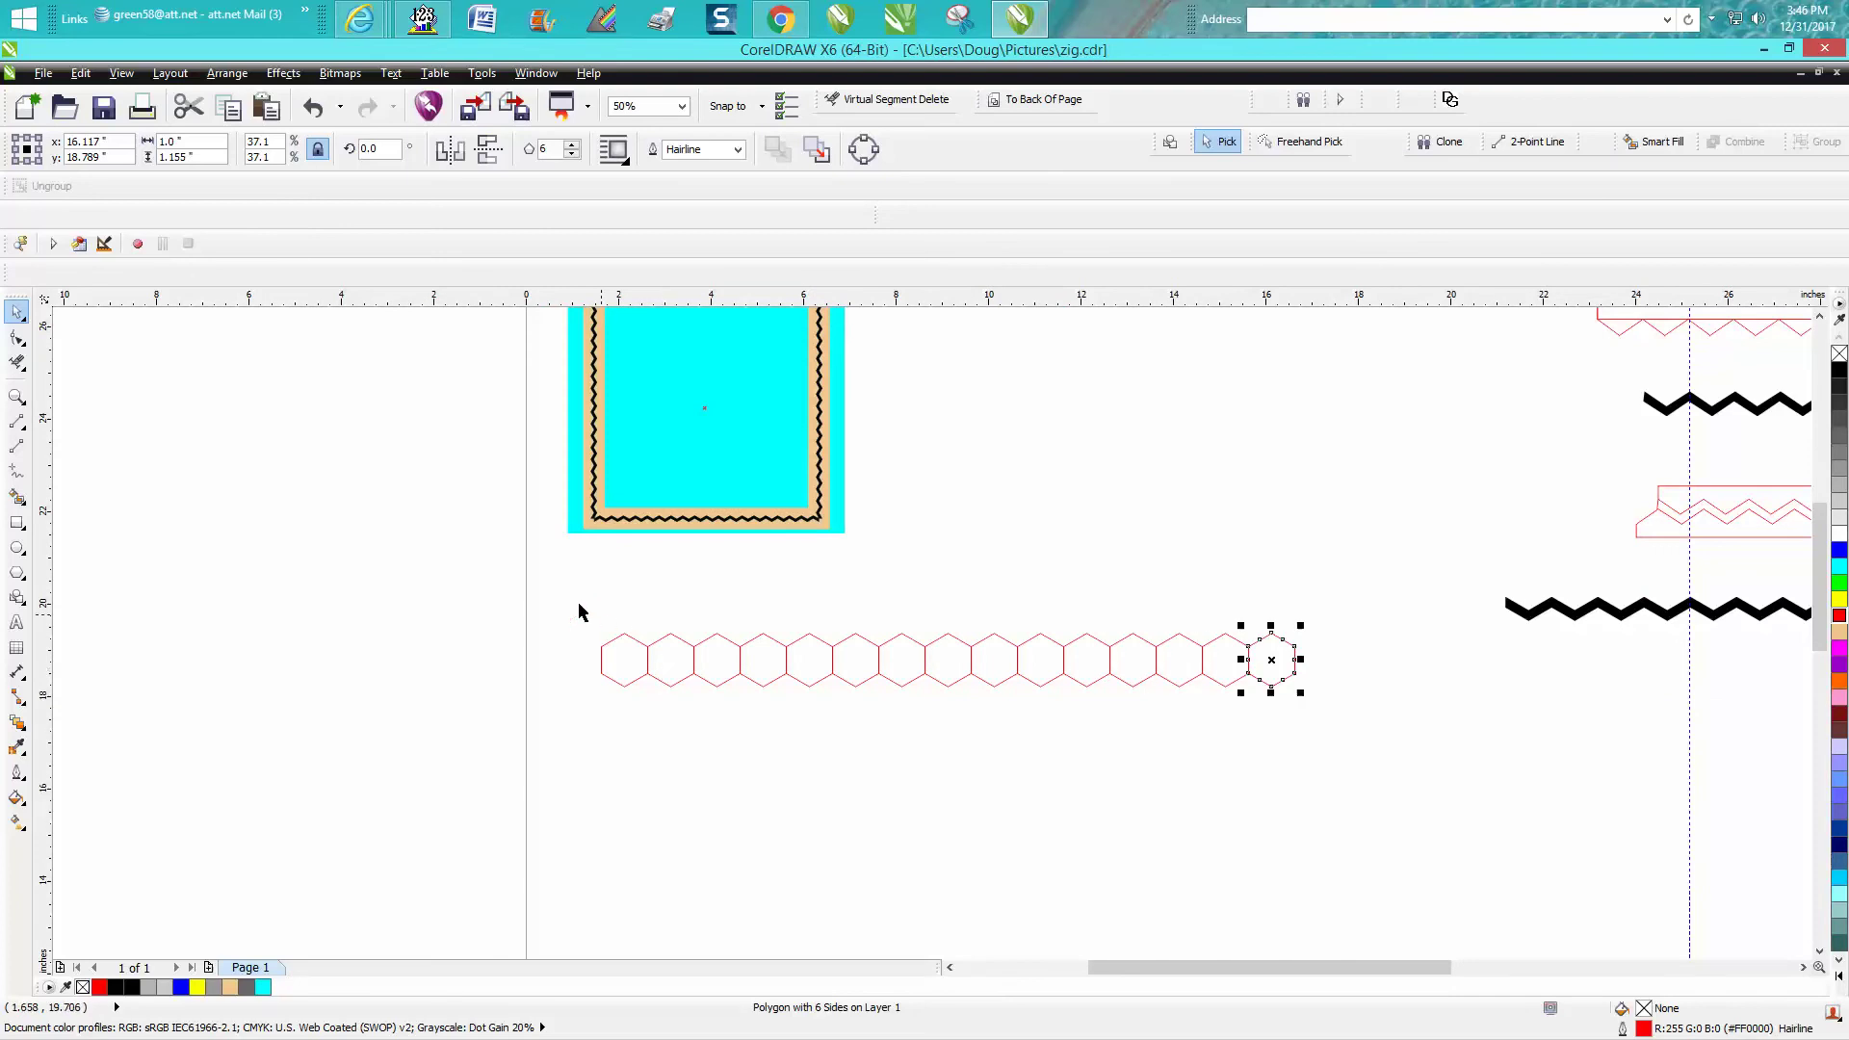
- Duplicate the entire row of hexagons 1 inch below the original row
left_click_drag(579, 601, 1327, 737)
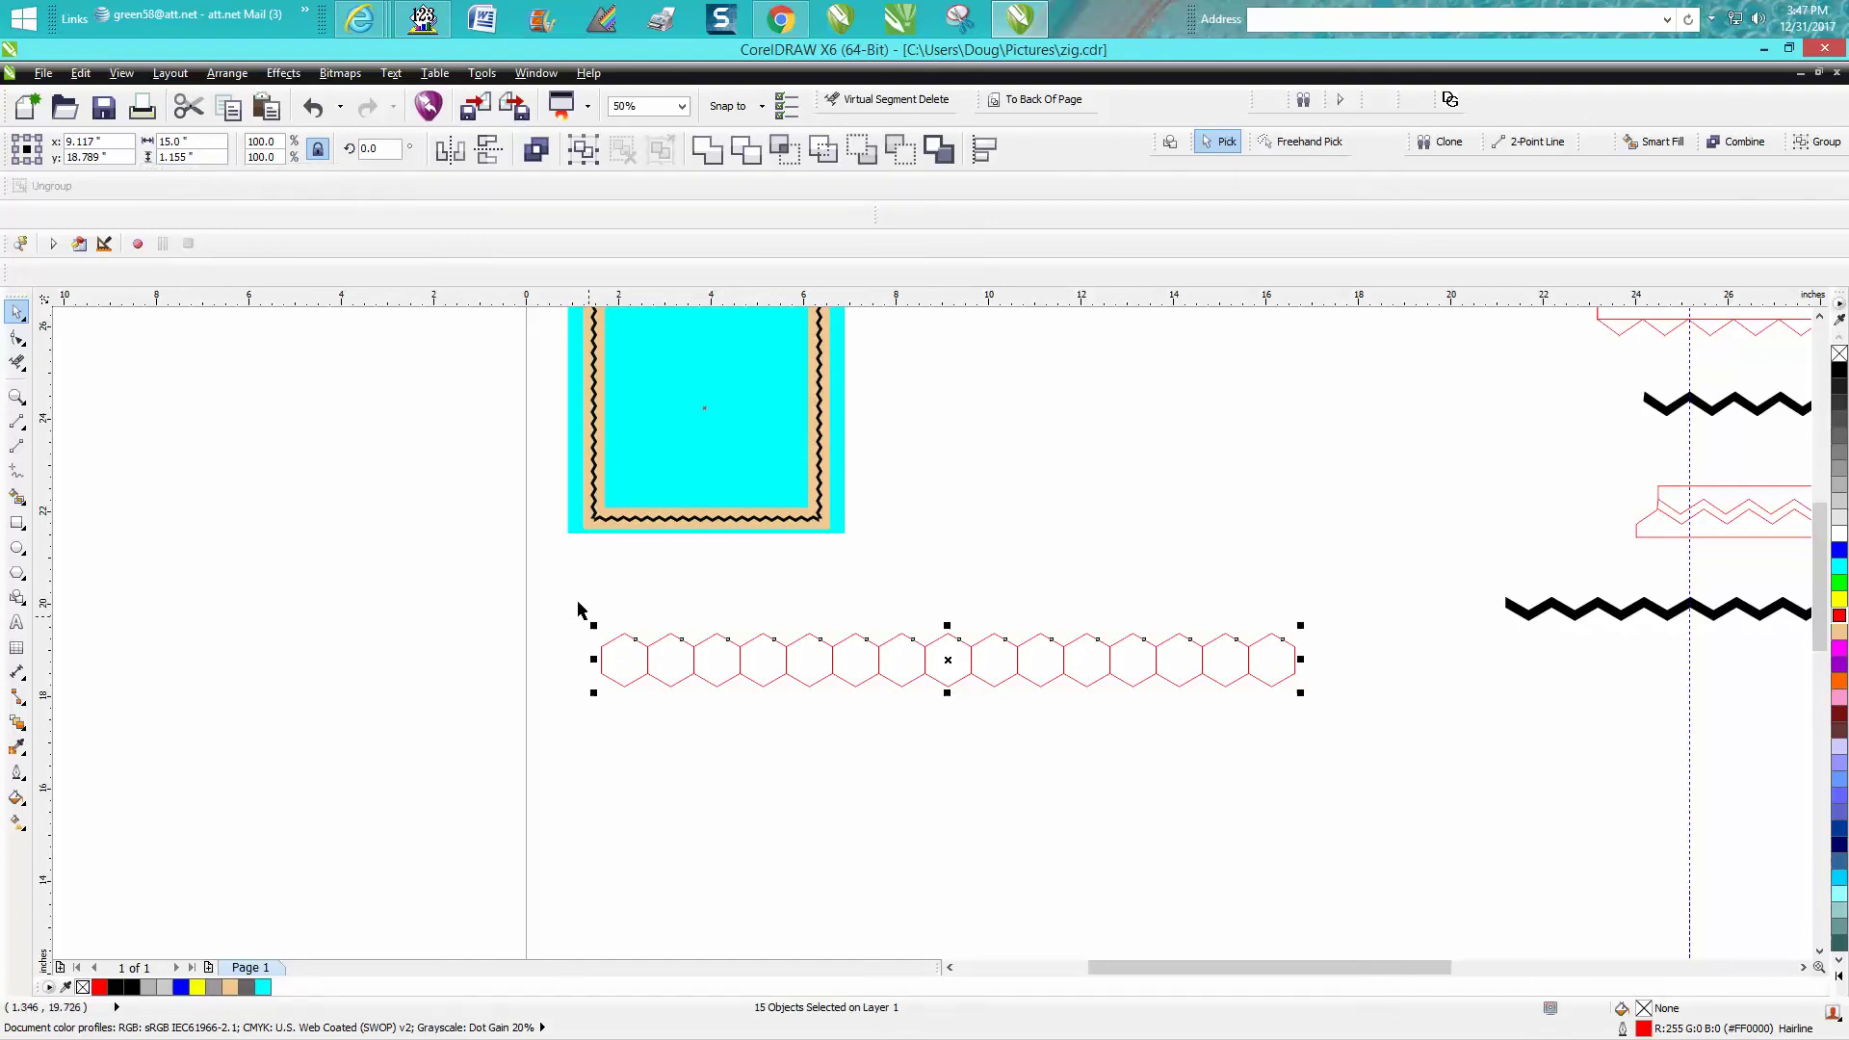
left_click_drag(577, 605, 1387, 790)
key("ctrl+d")
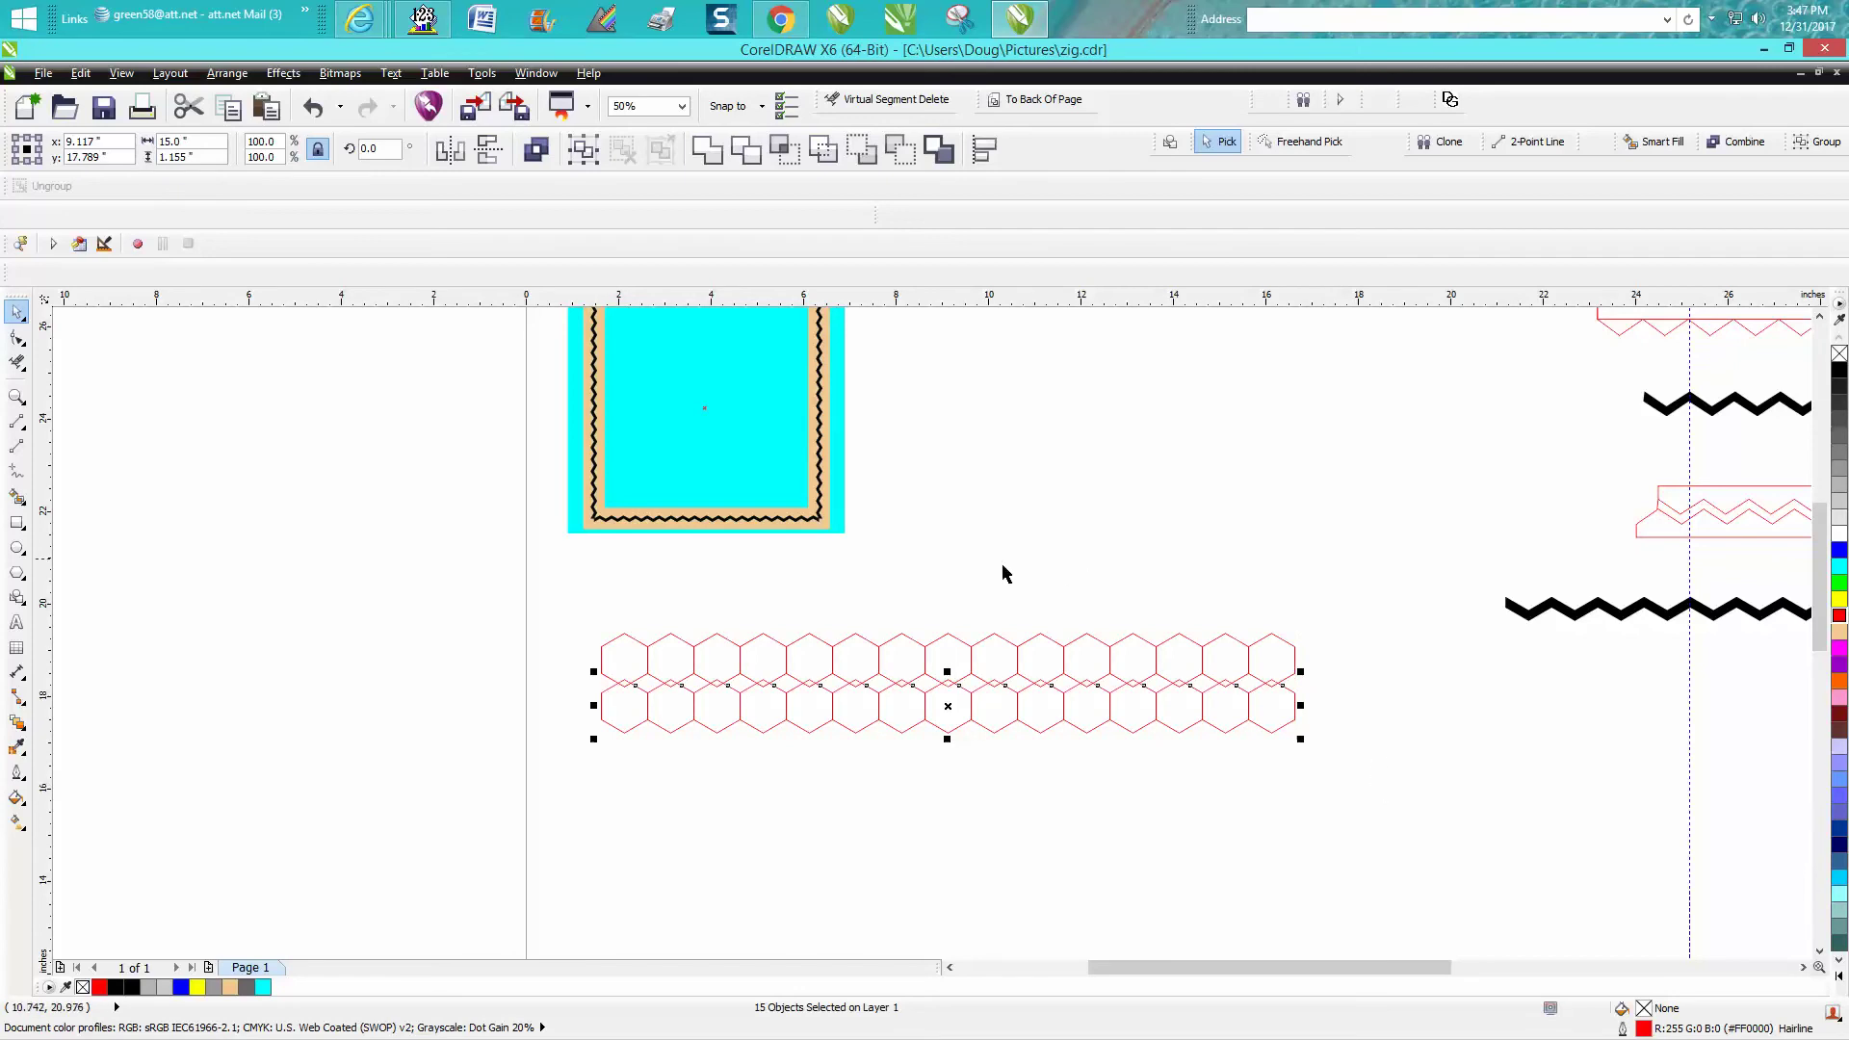
- Set the nudge distance to 0.5 inch and nudge the lower hexagon row once to the left
left_click(441, 330)
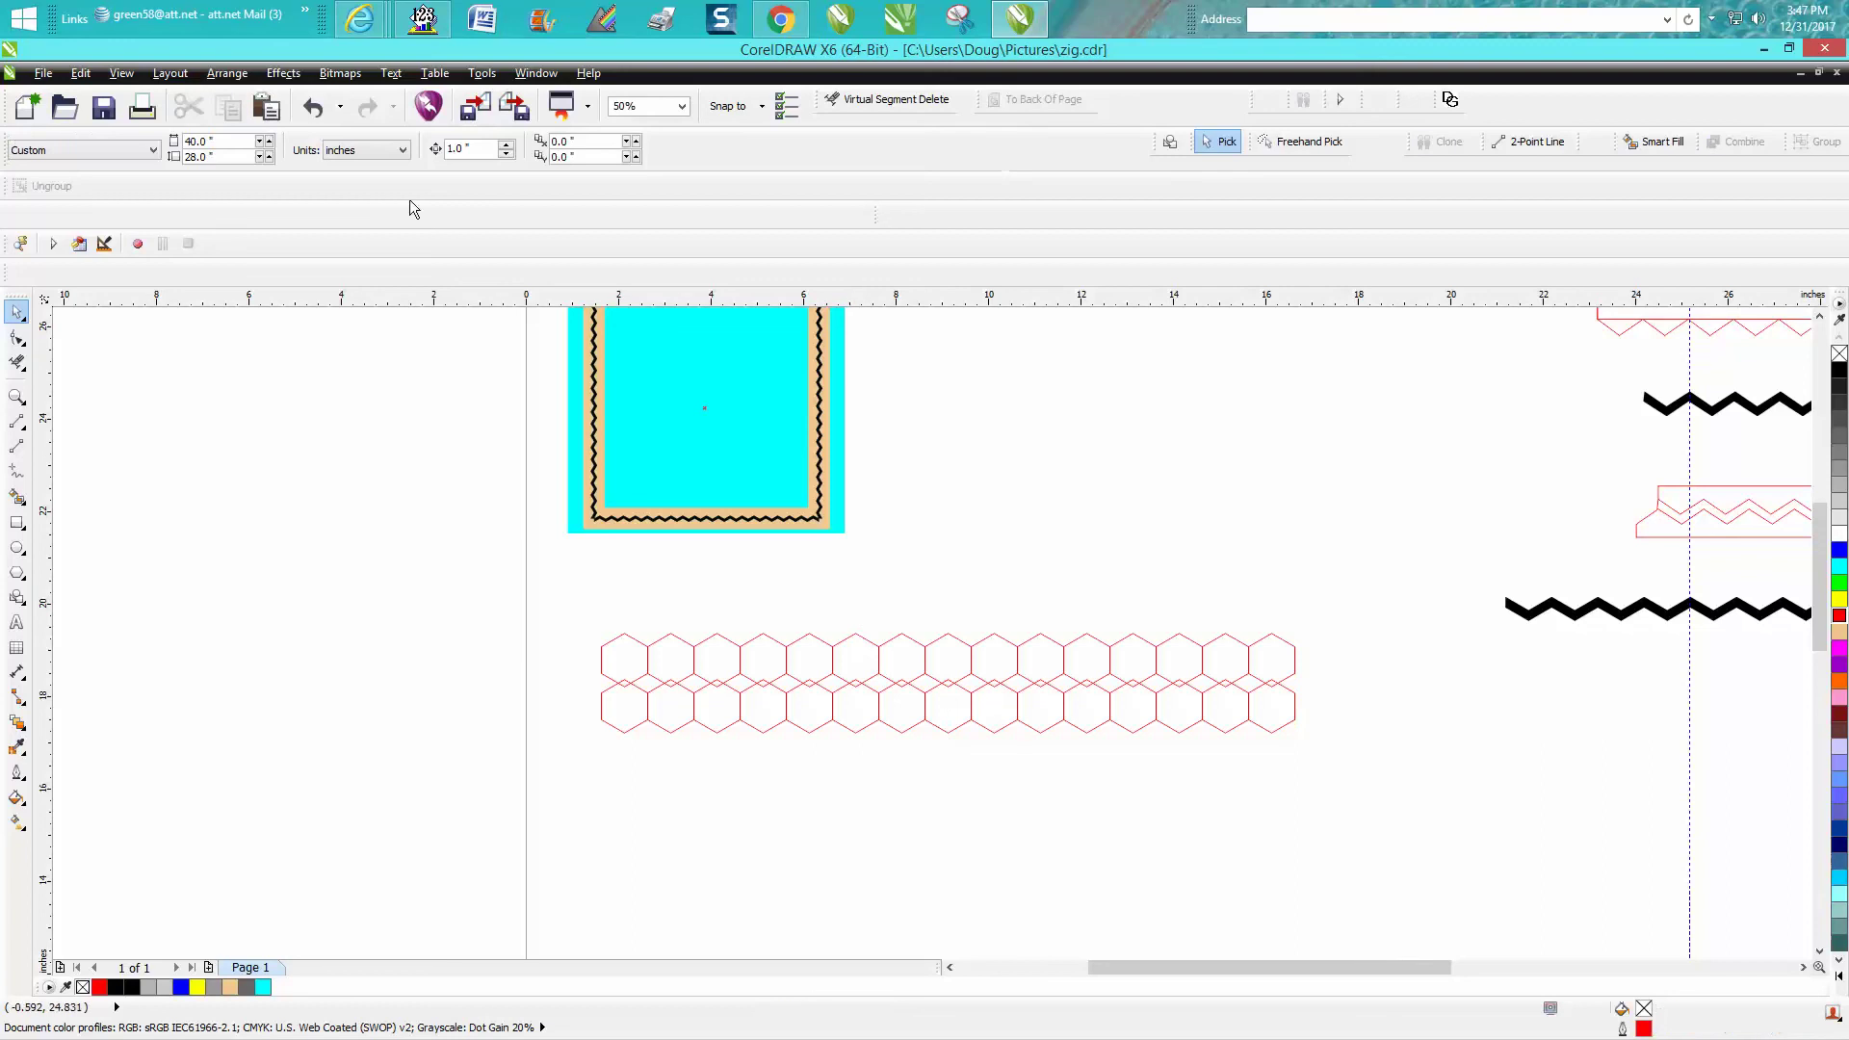
left_click(469, 149)
type(".")
left_click_drag(584, 696, 1235, 797)
key("Left")
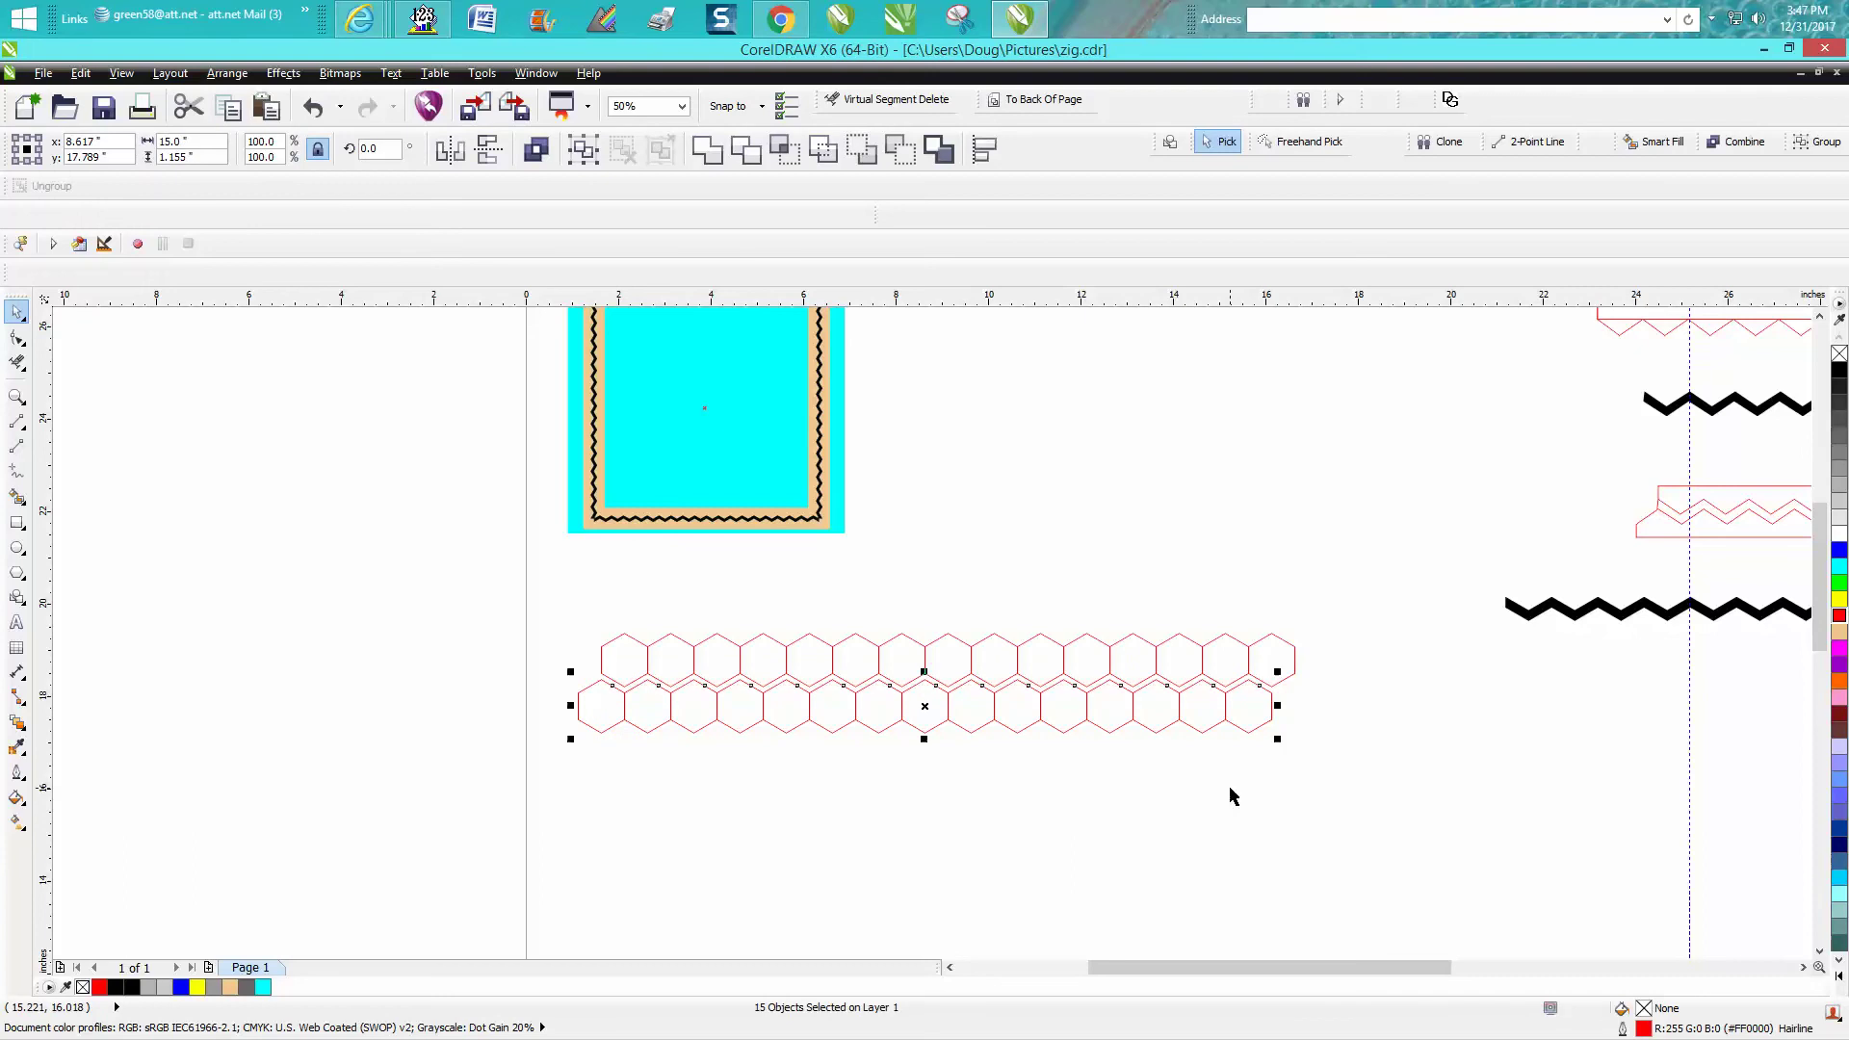
- Close the left end of the zigzag gap with a vertical 2-point line joining the corners of the two hexagon rows
left_click(17, 396)
left_click_drag(528, 631, 1400, 855)
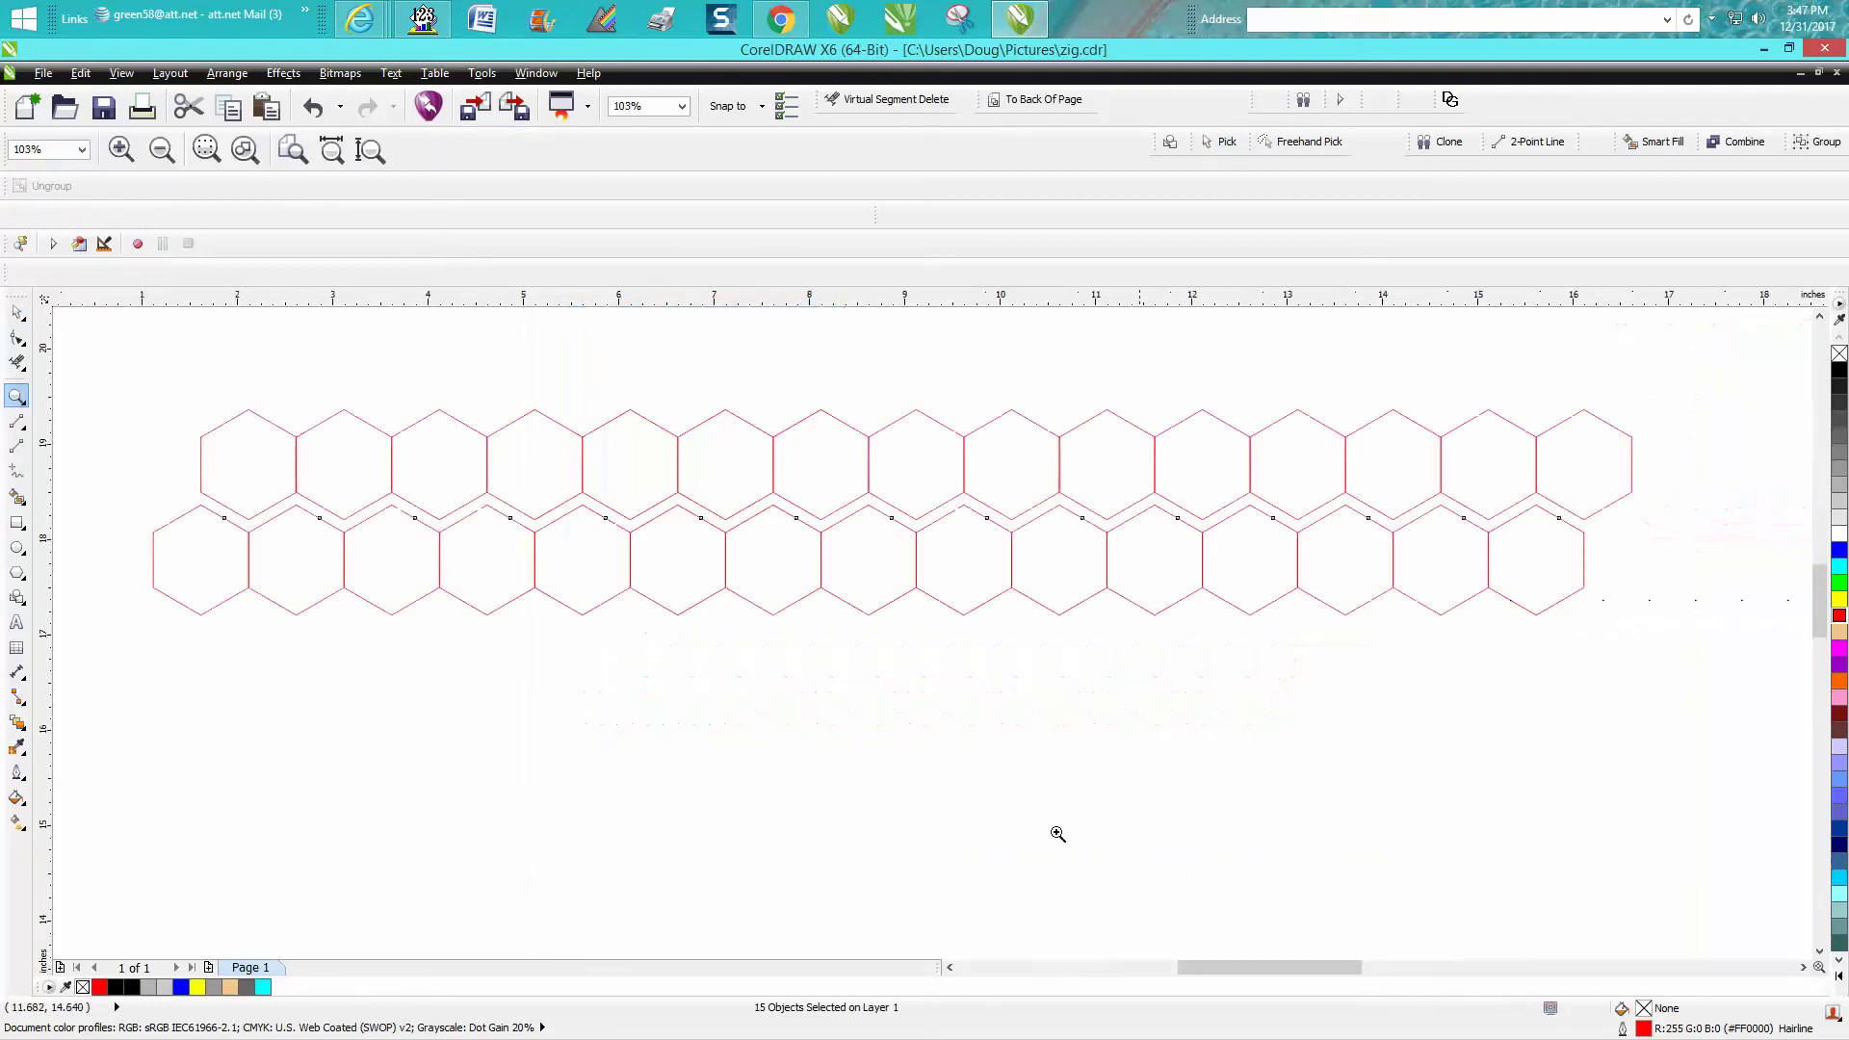
left_click(17, 312)
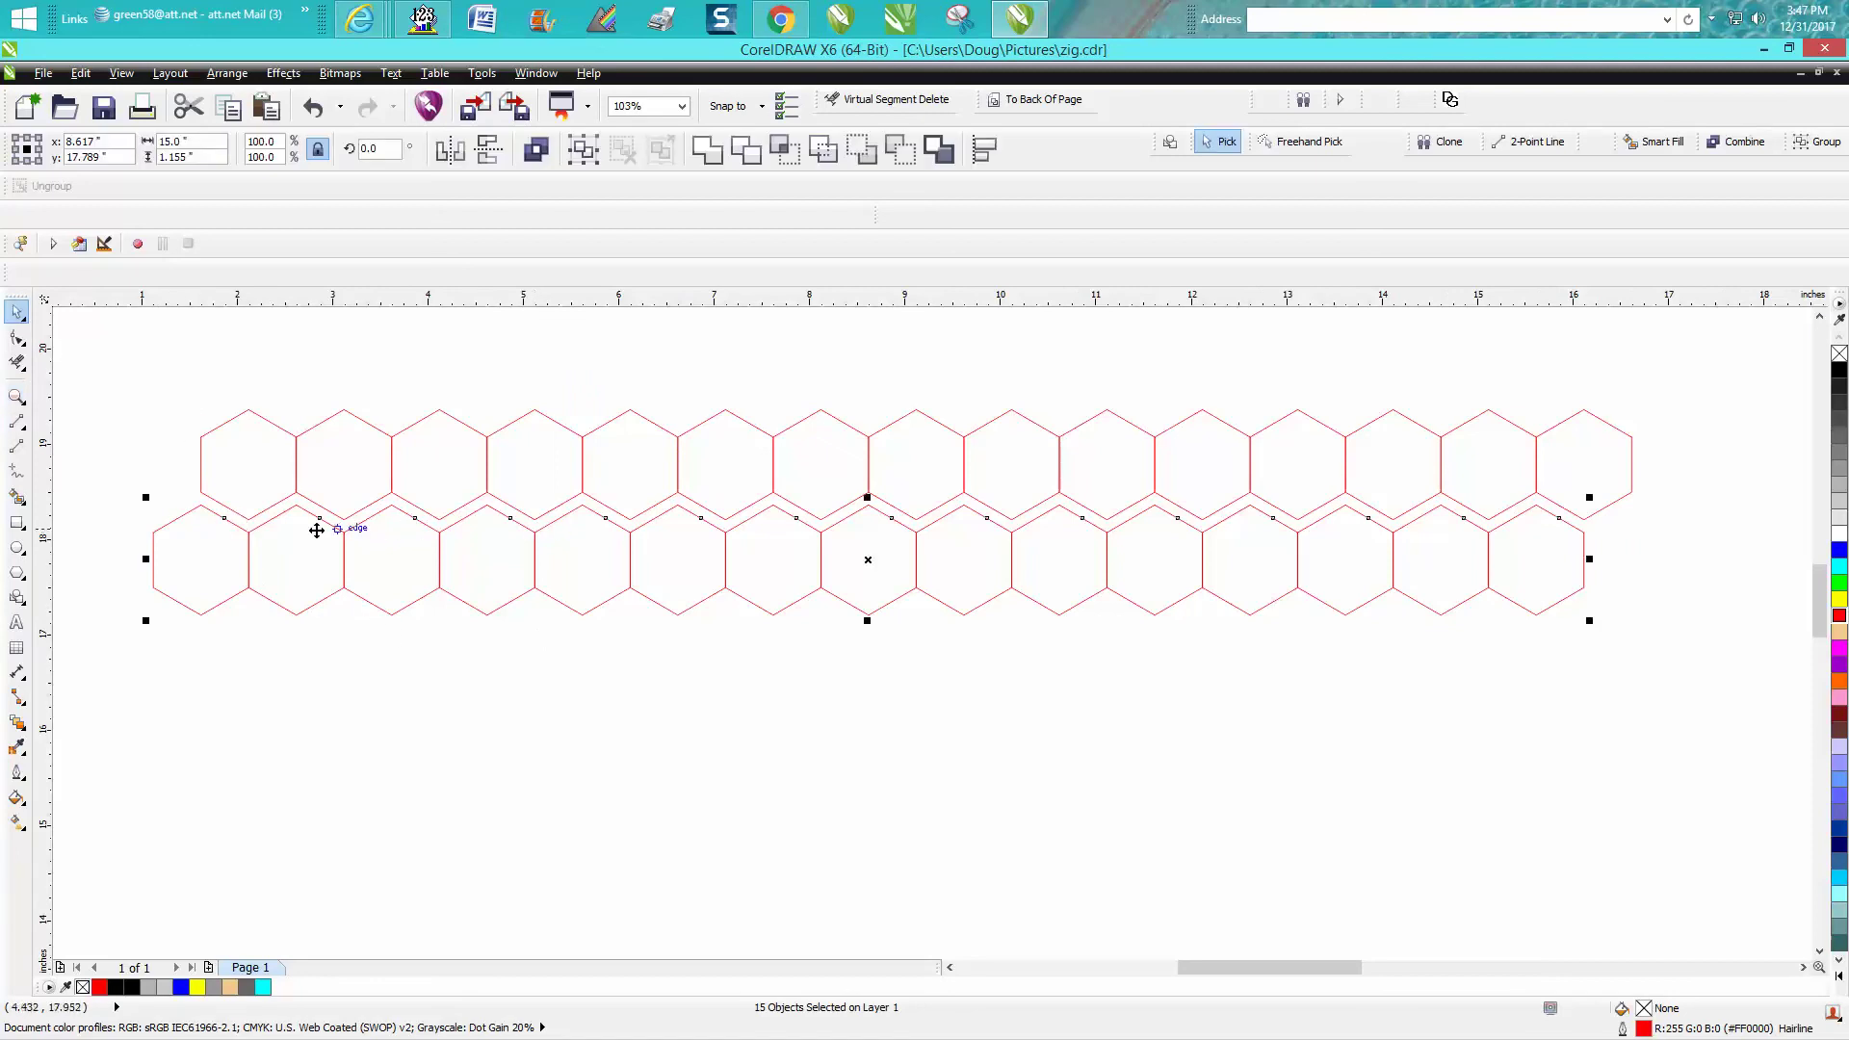
left_click(17, 396)
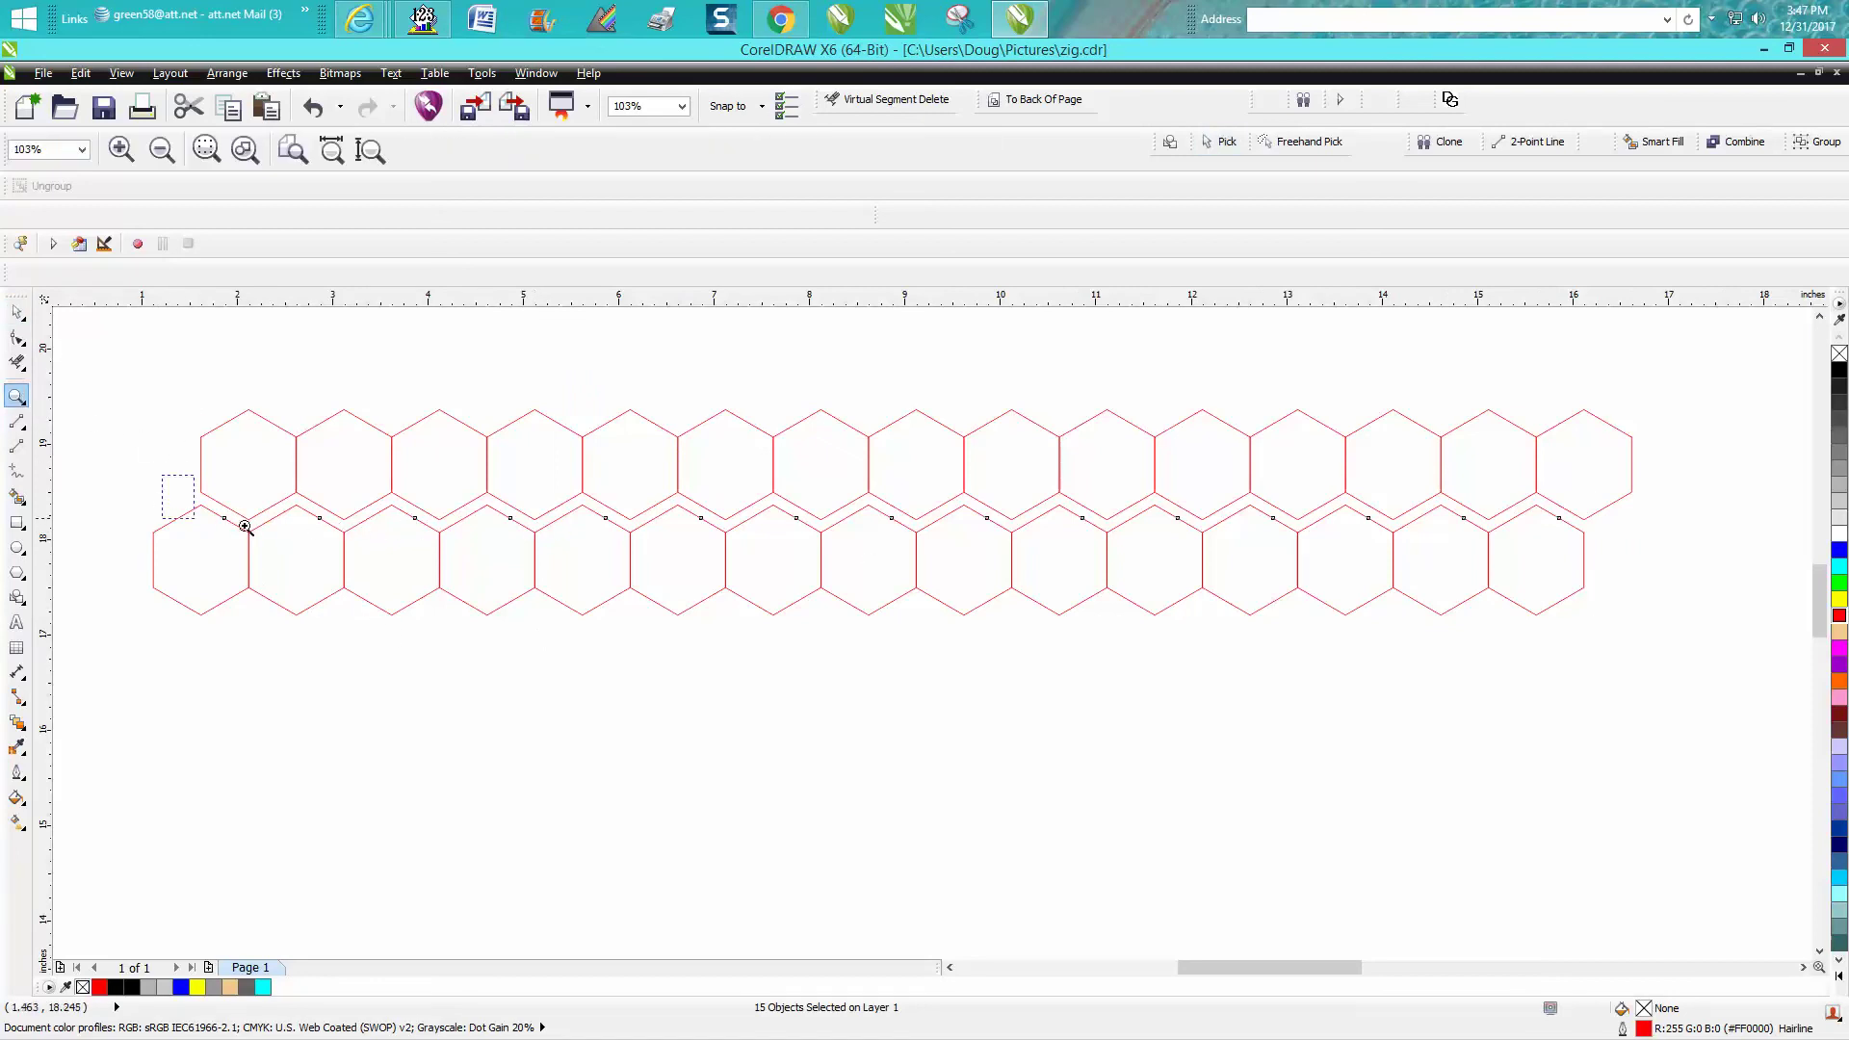
left_click_drag(164, 499, 273, 533)
left_click(18, 445)
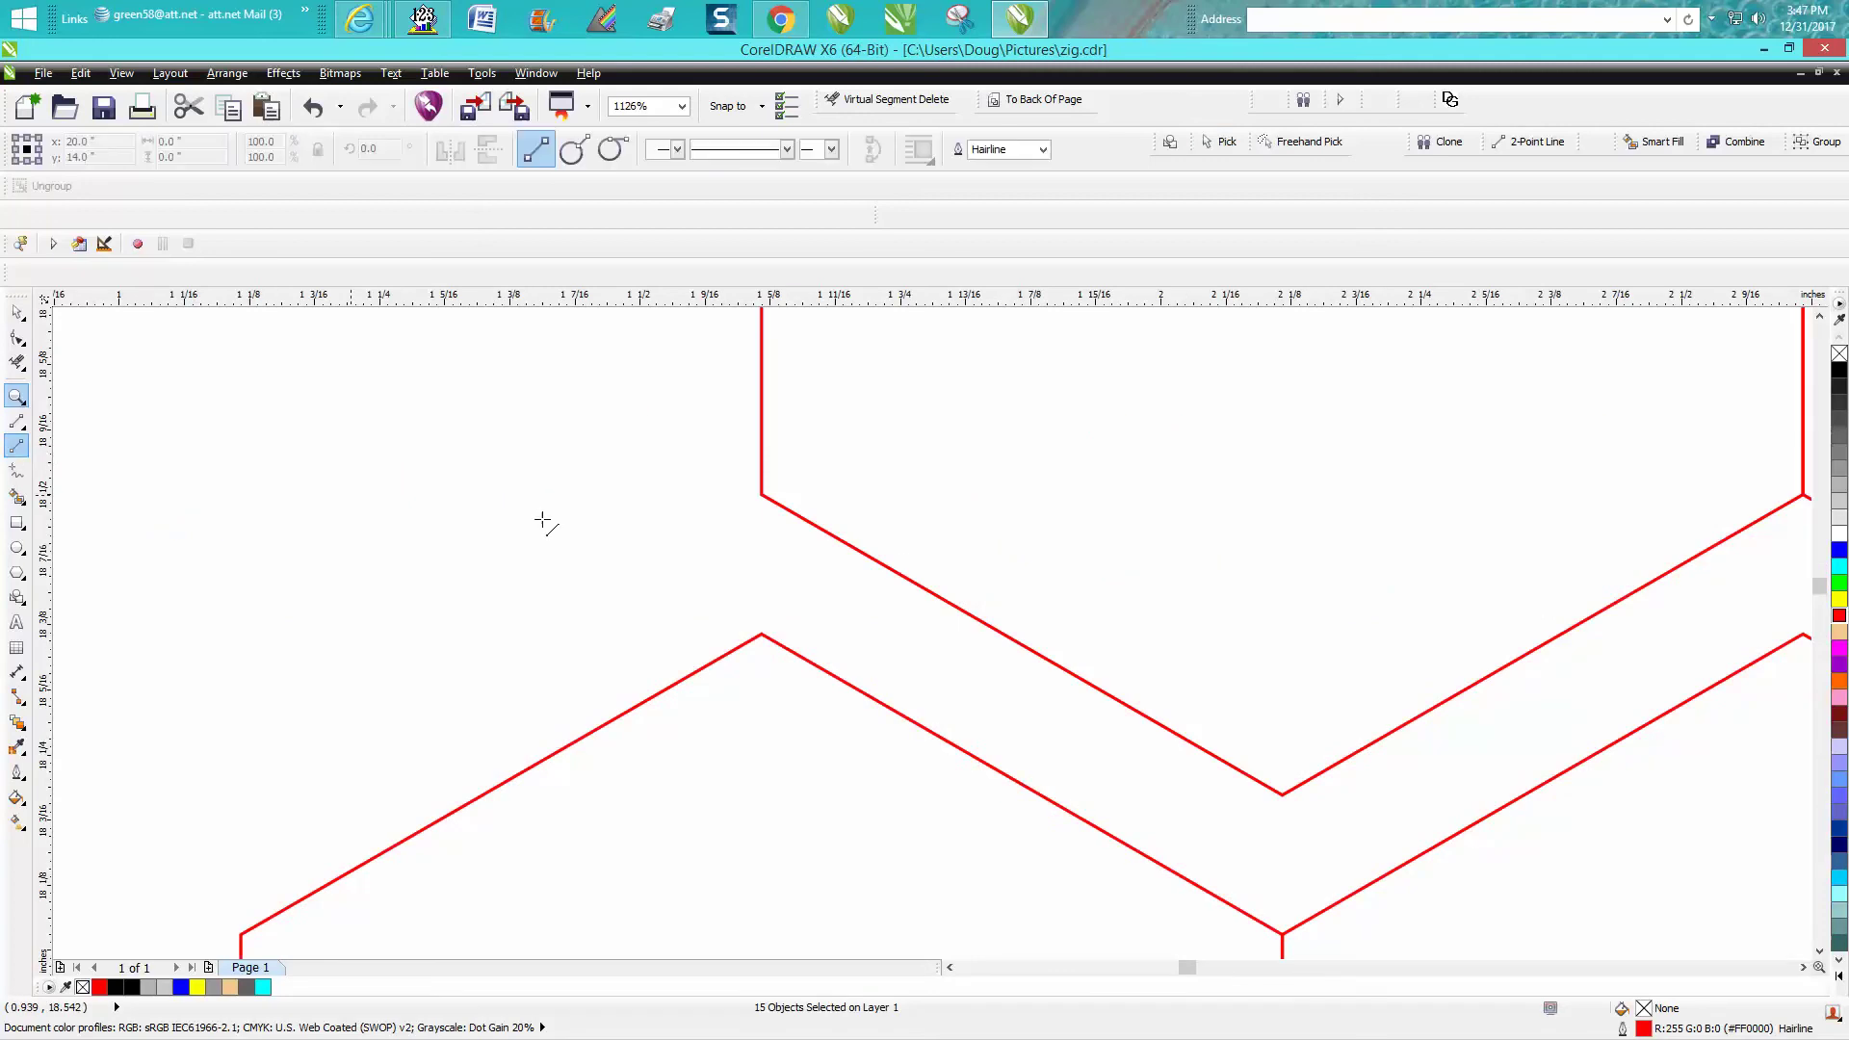
left_click_drag(761, 636, 763, 583)
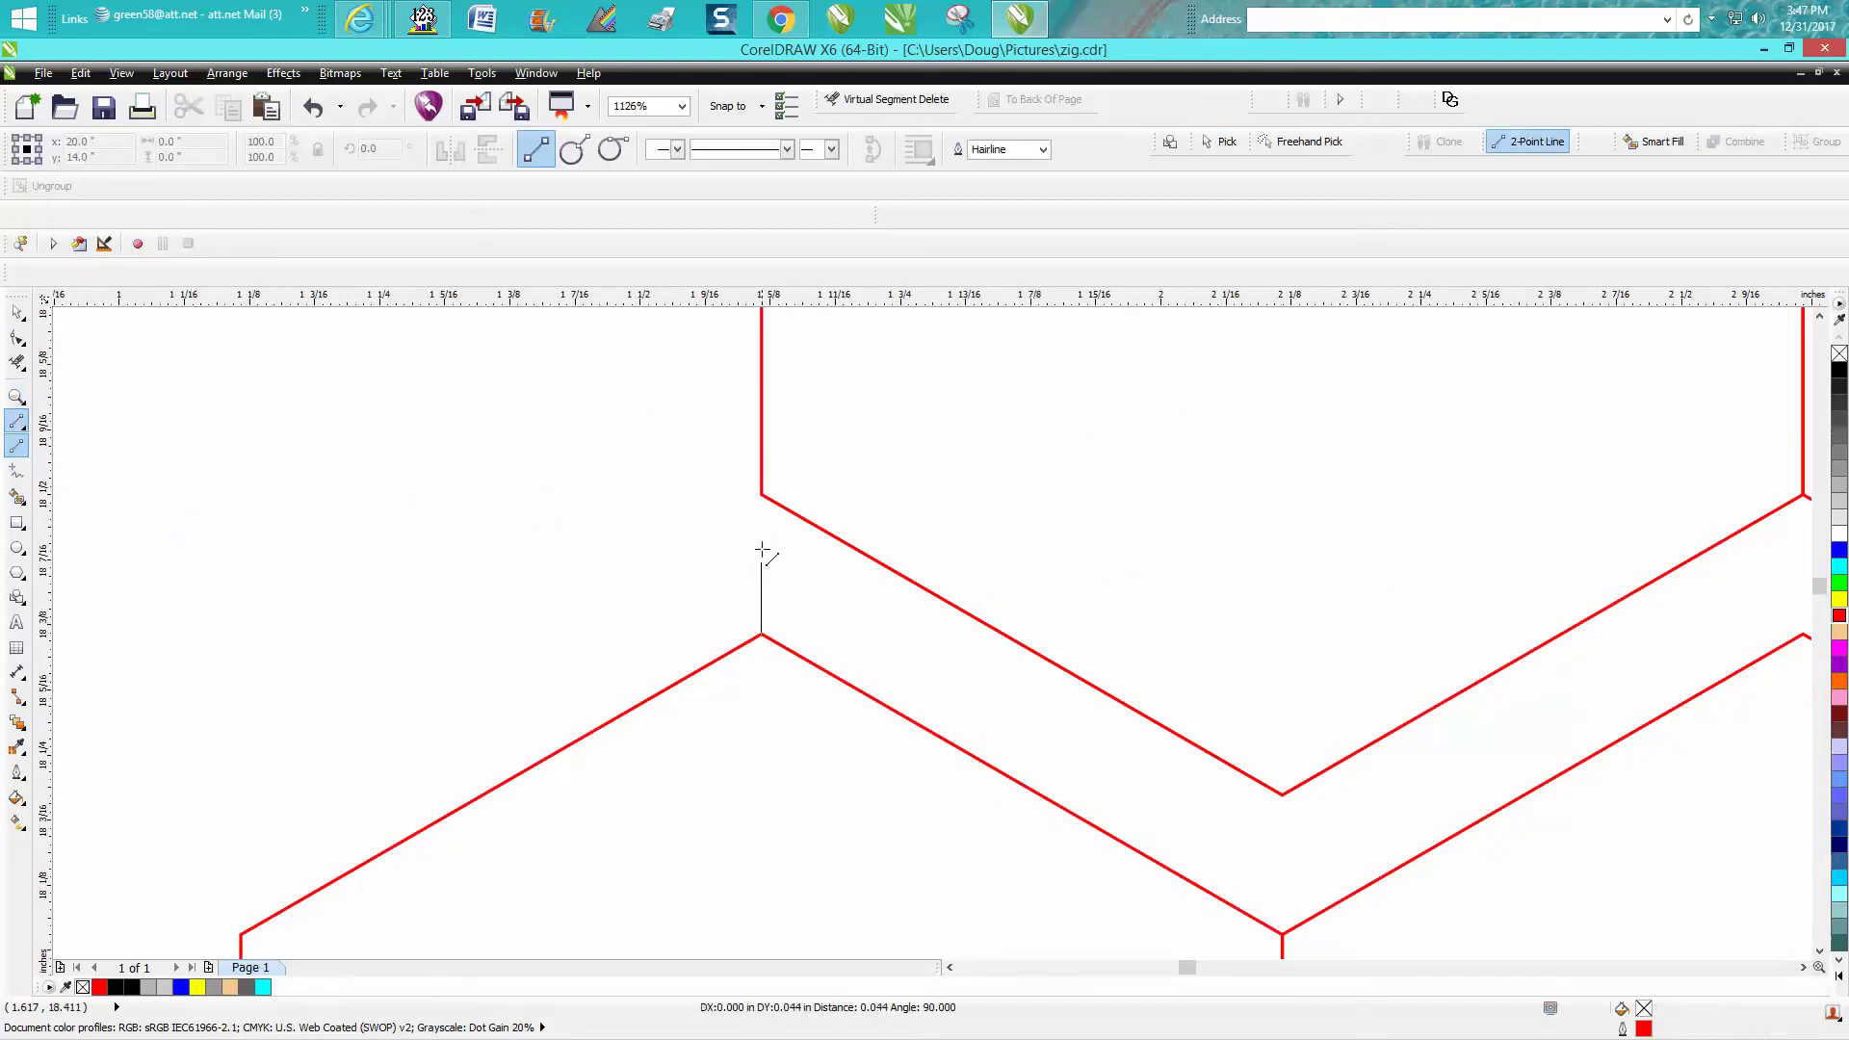
left_click_drag(762, 508, 767, 493)
- Close the right end of the zigzag gap with a vertical 2-point line joining the corners of the two hexagon rows
key("F3")
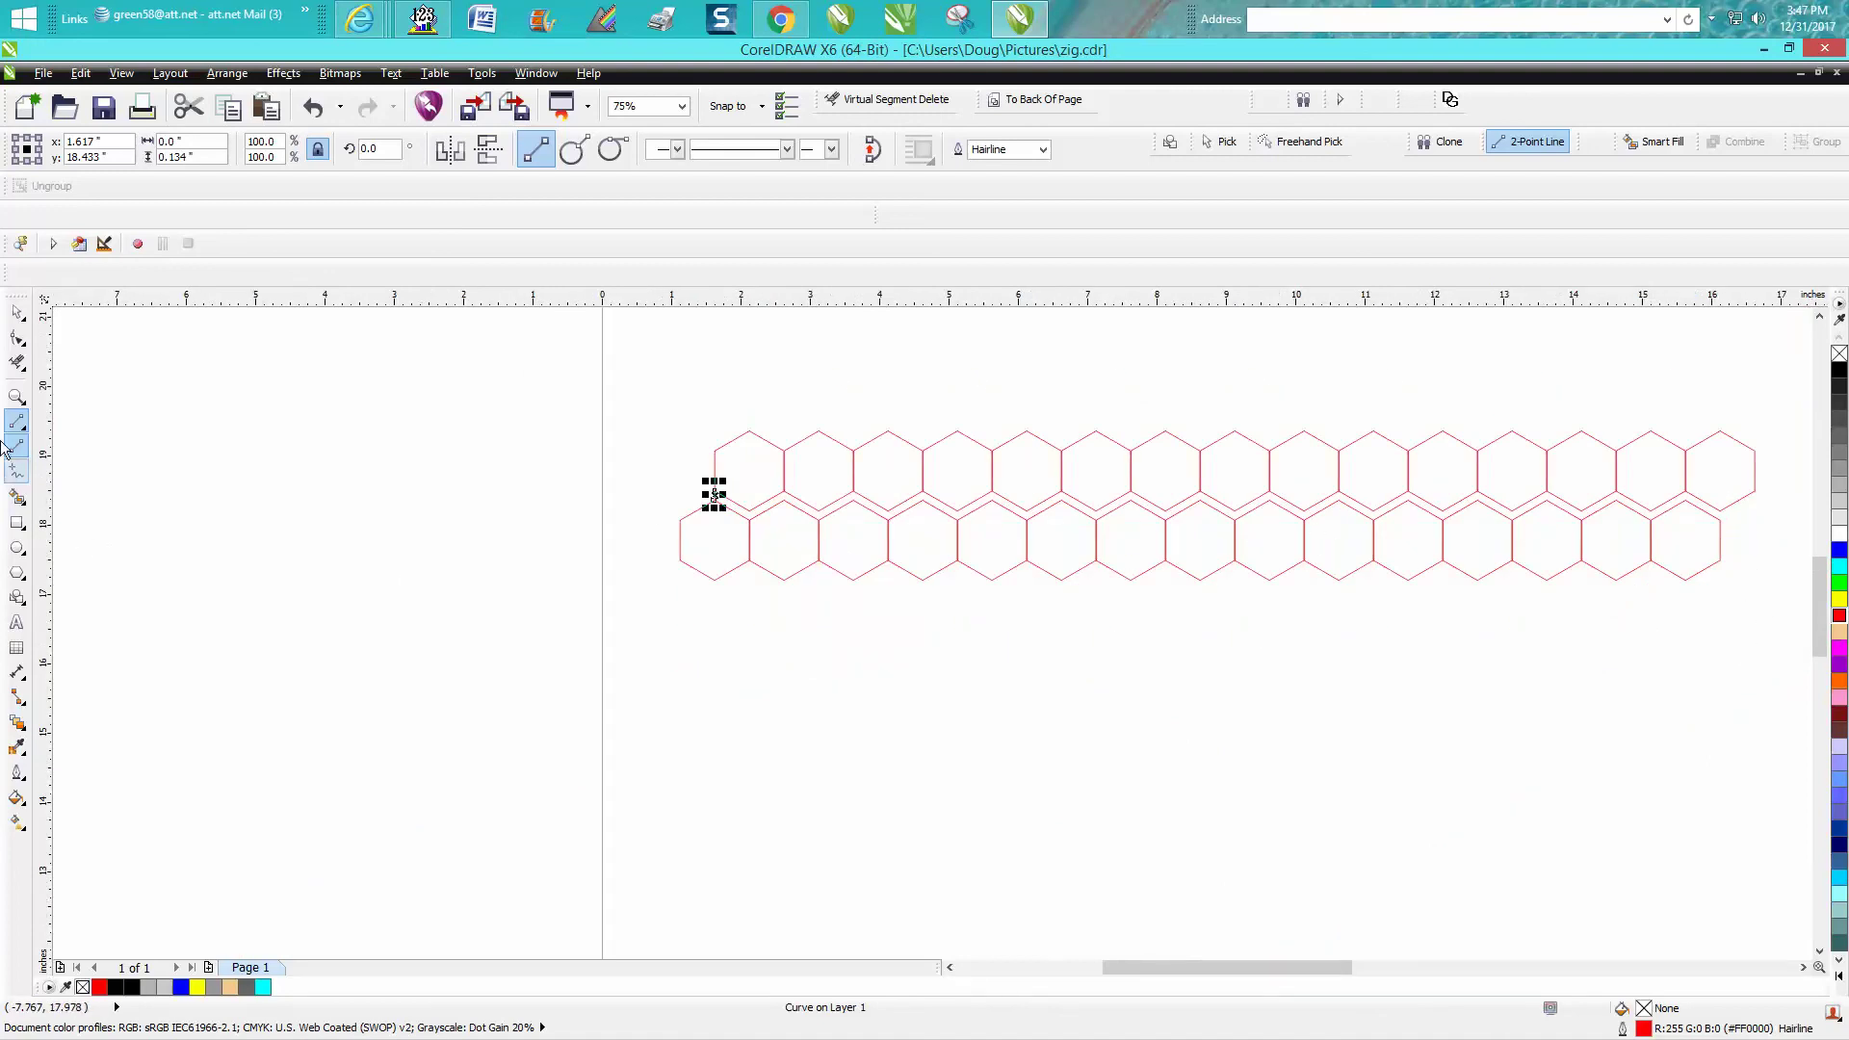
left_click(16, 396)
left_click_drag(1700, 495, 1748, 533)
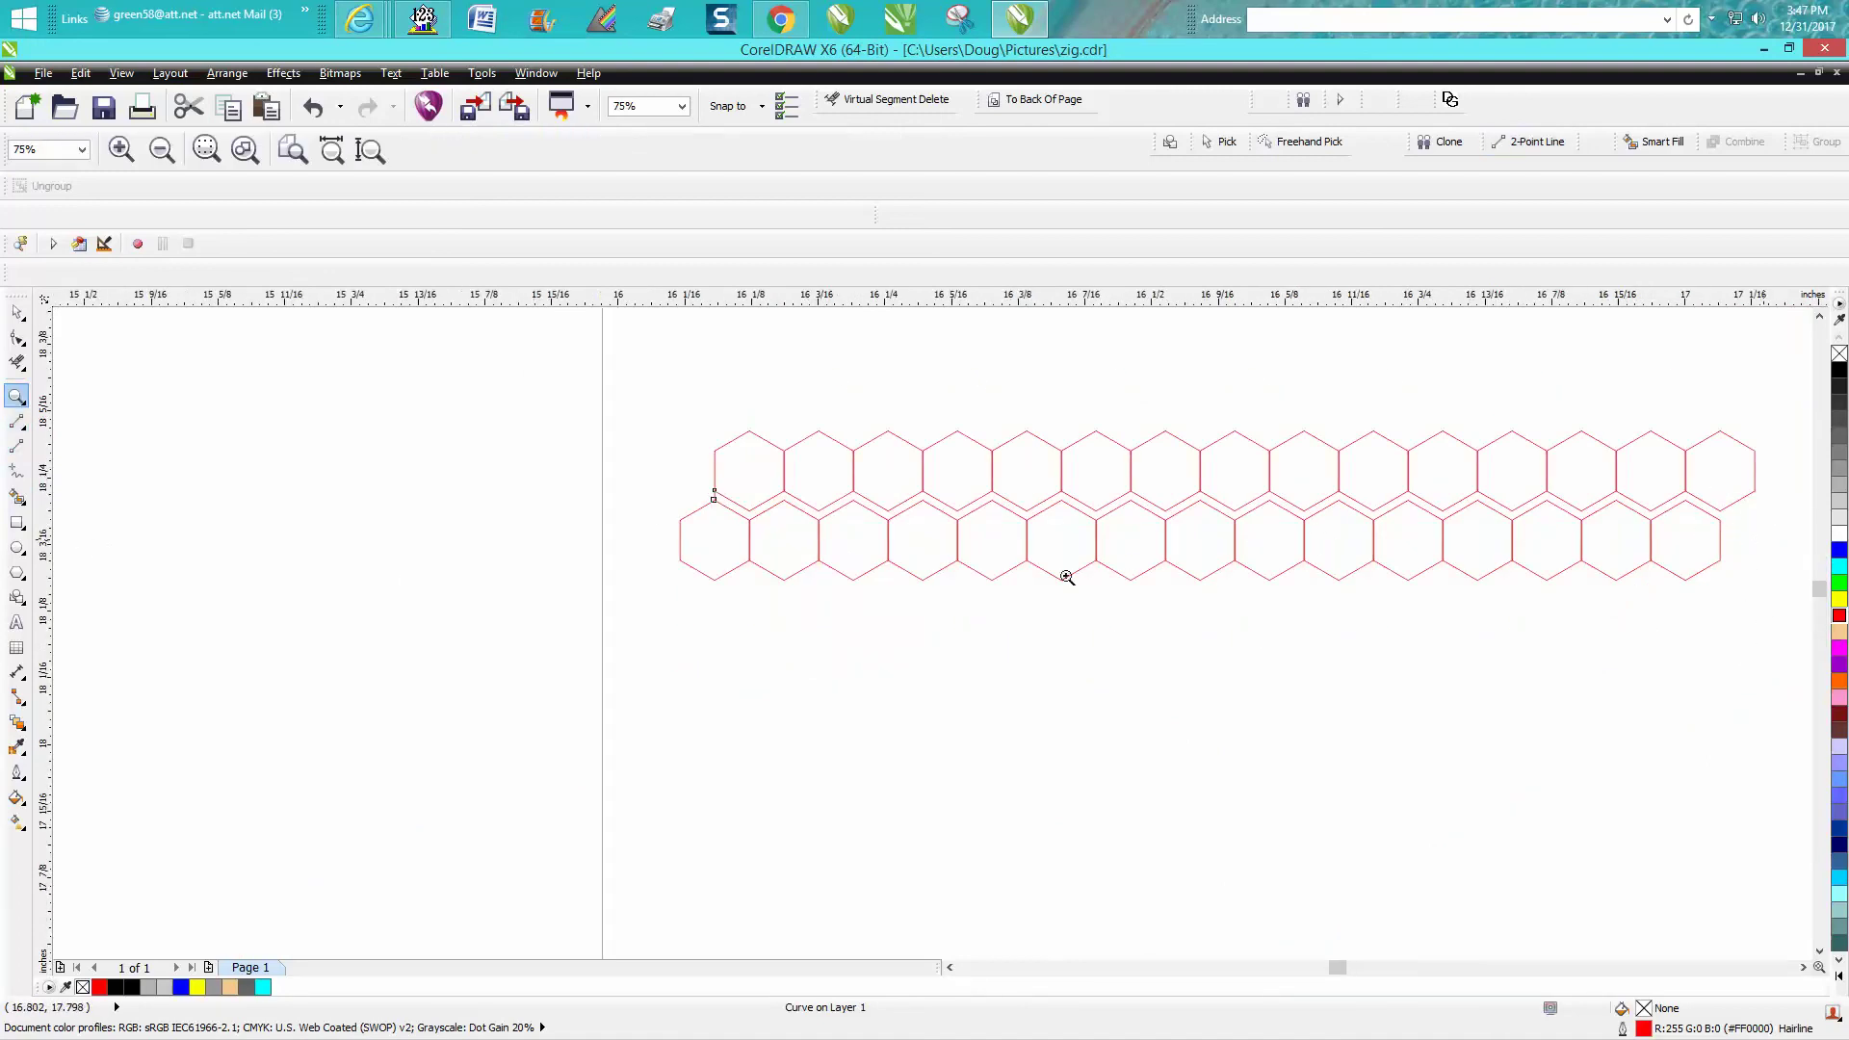
left_click(16, 420)
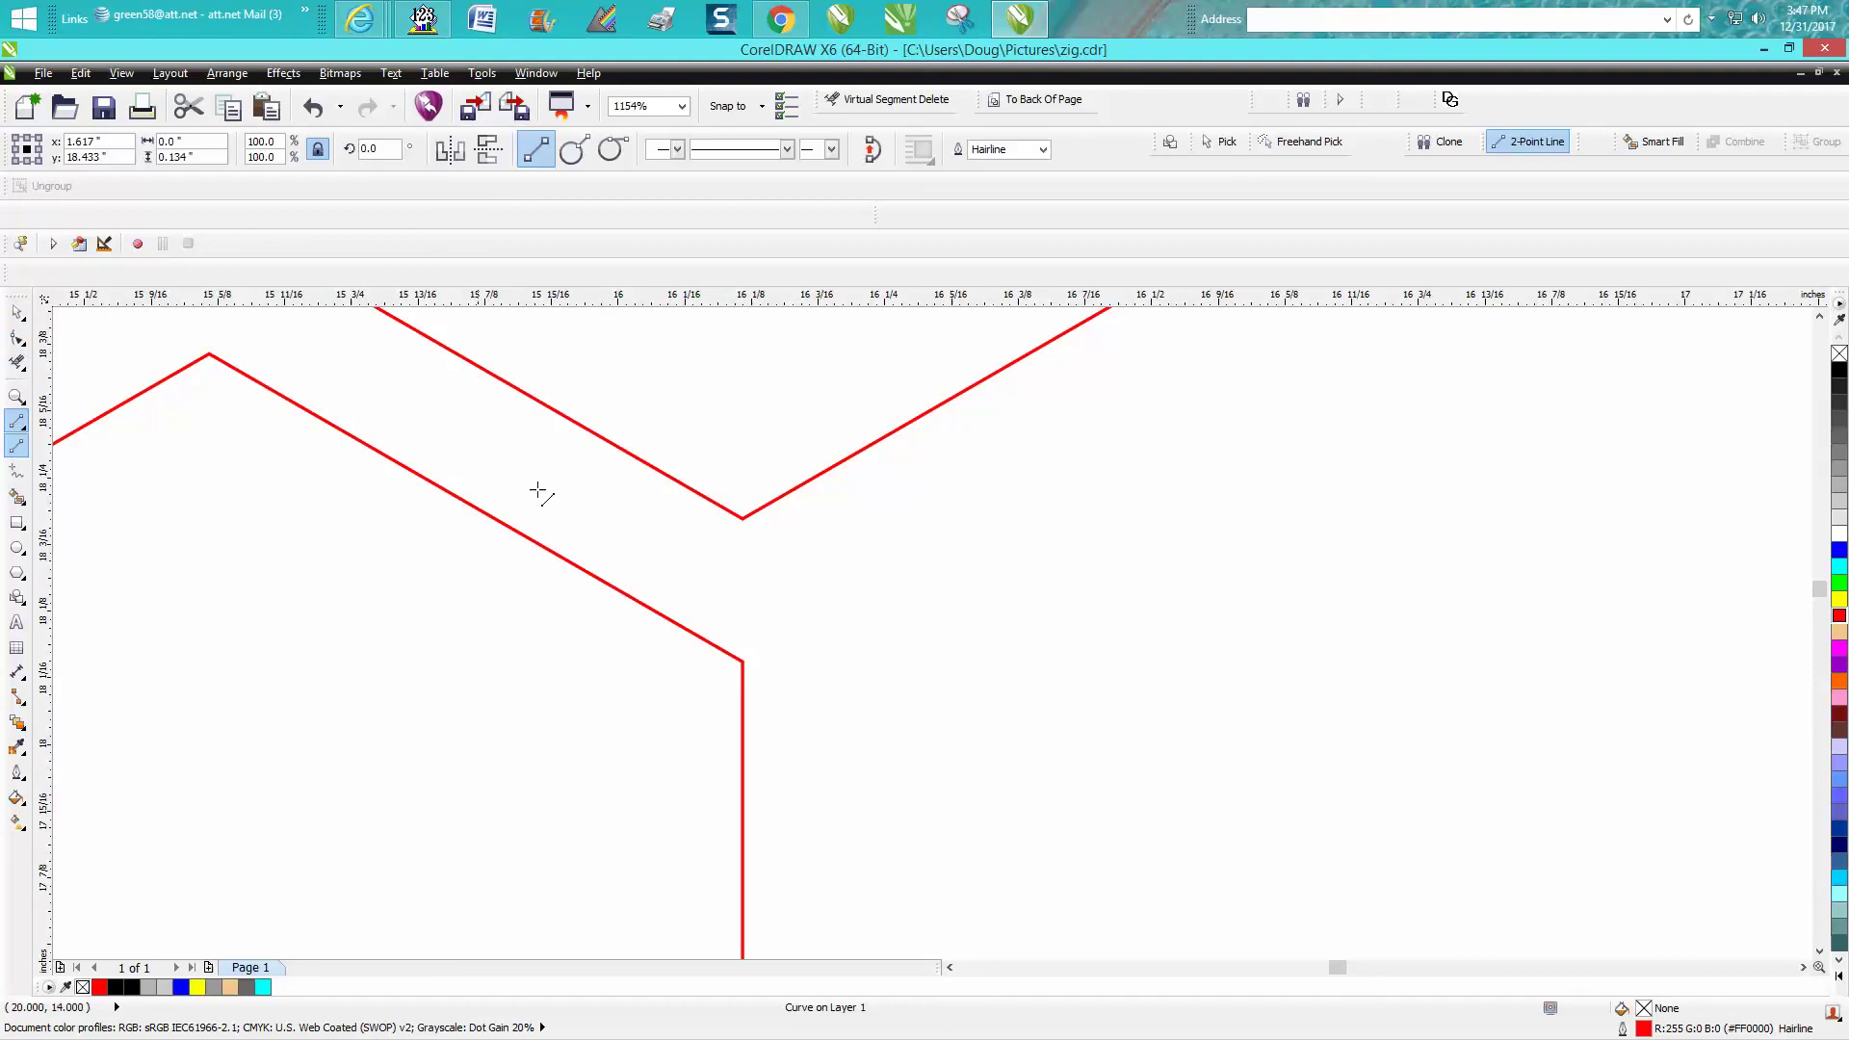
left_click_drag(638, 765, 747, 570)
key("Delete")
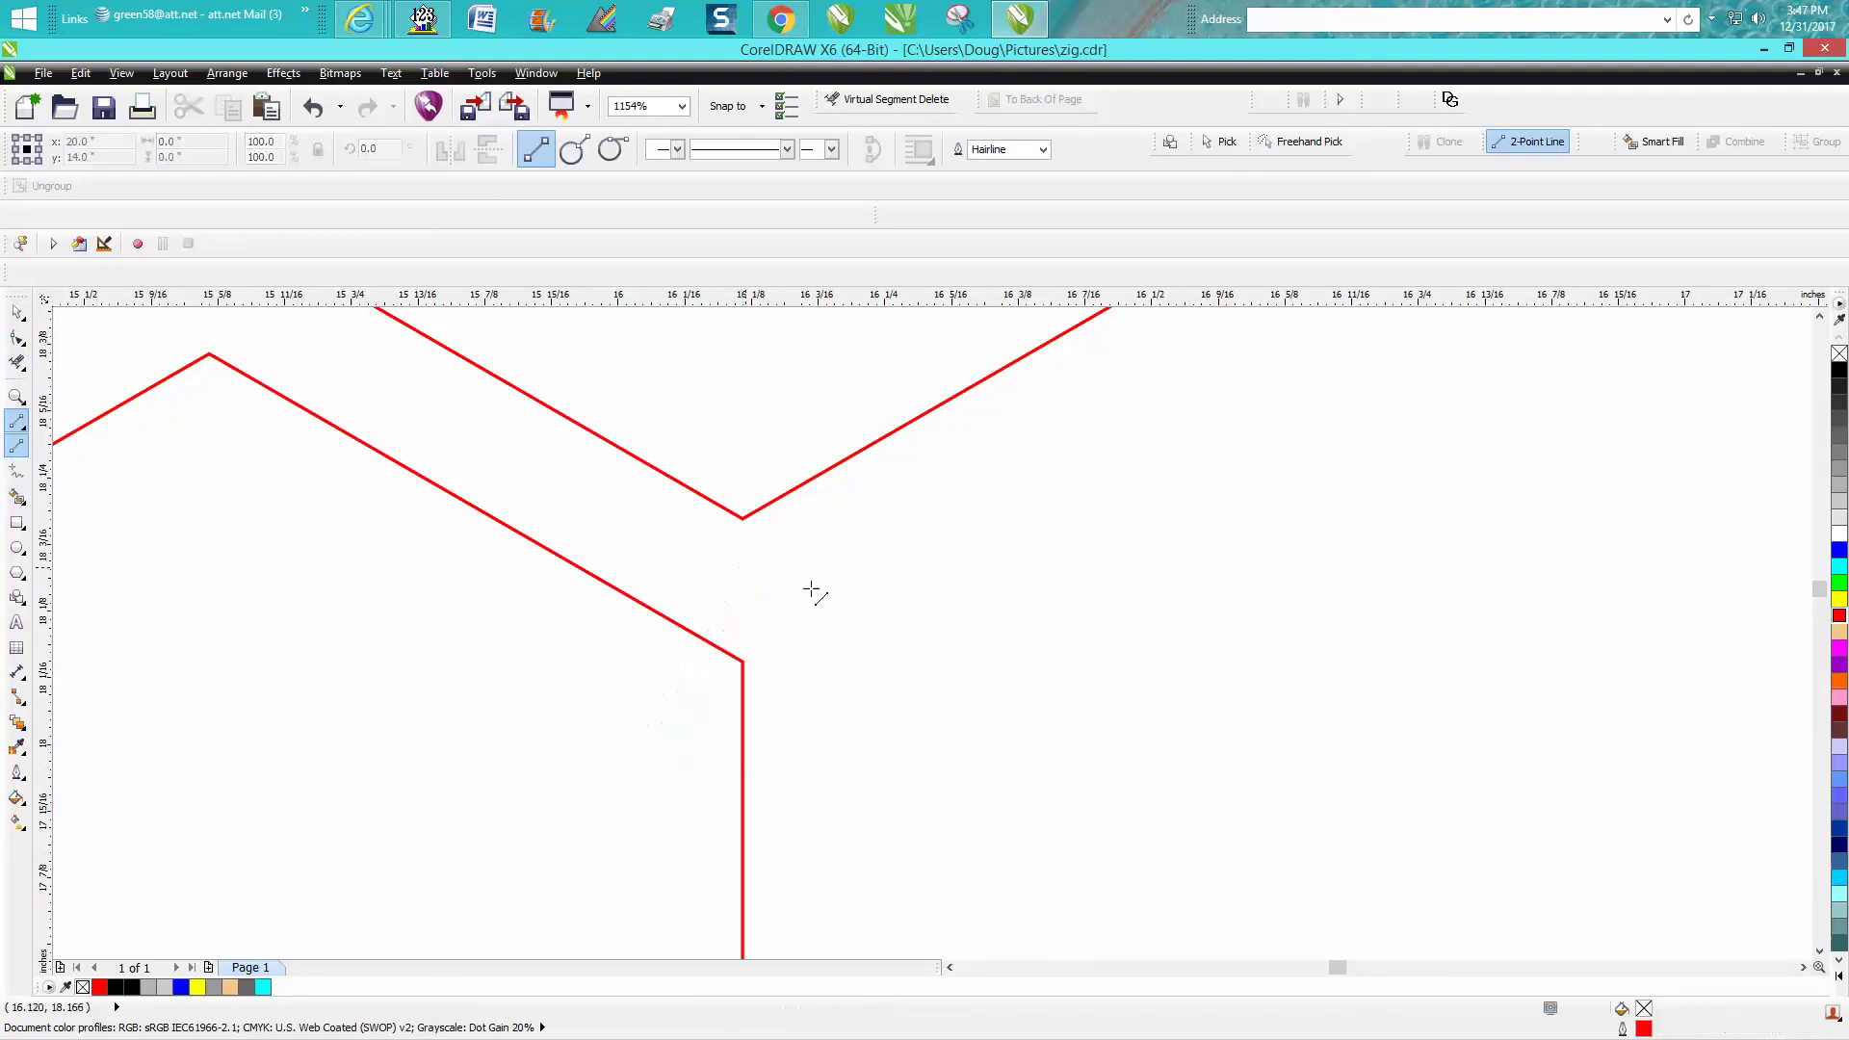
left_click_drag(741, 662, 742, 519)
scroll(1137, 626, "down", 5)
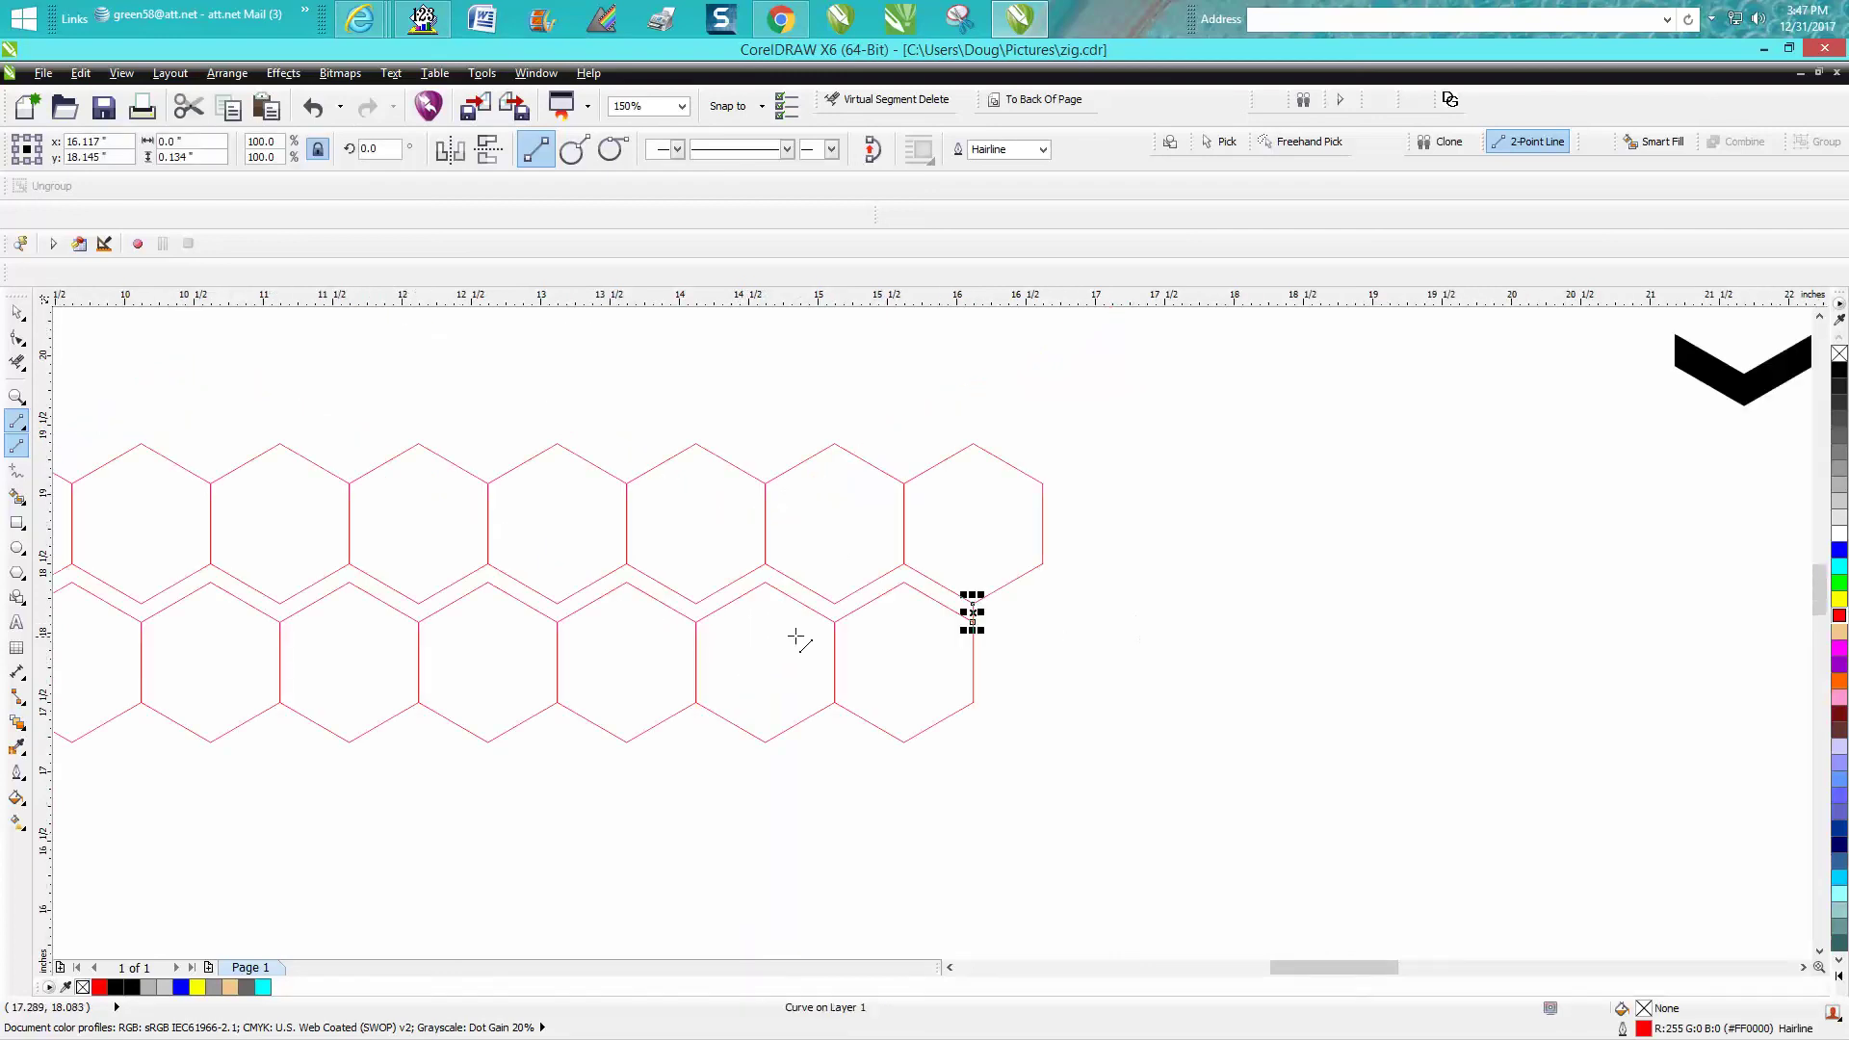
- Fill the closed zigzag gap between the two hexagon rows with black and no outline using Smart Fill
left_click(17, 497)
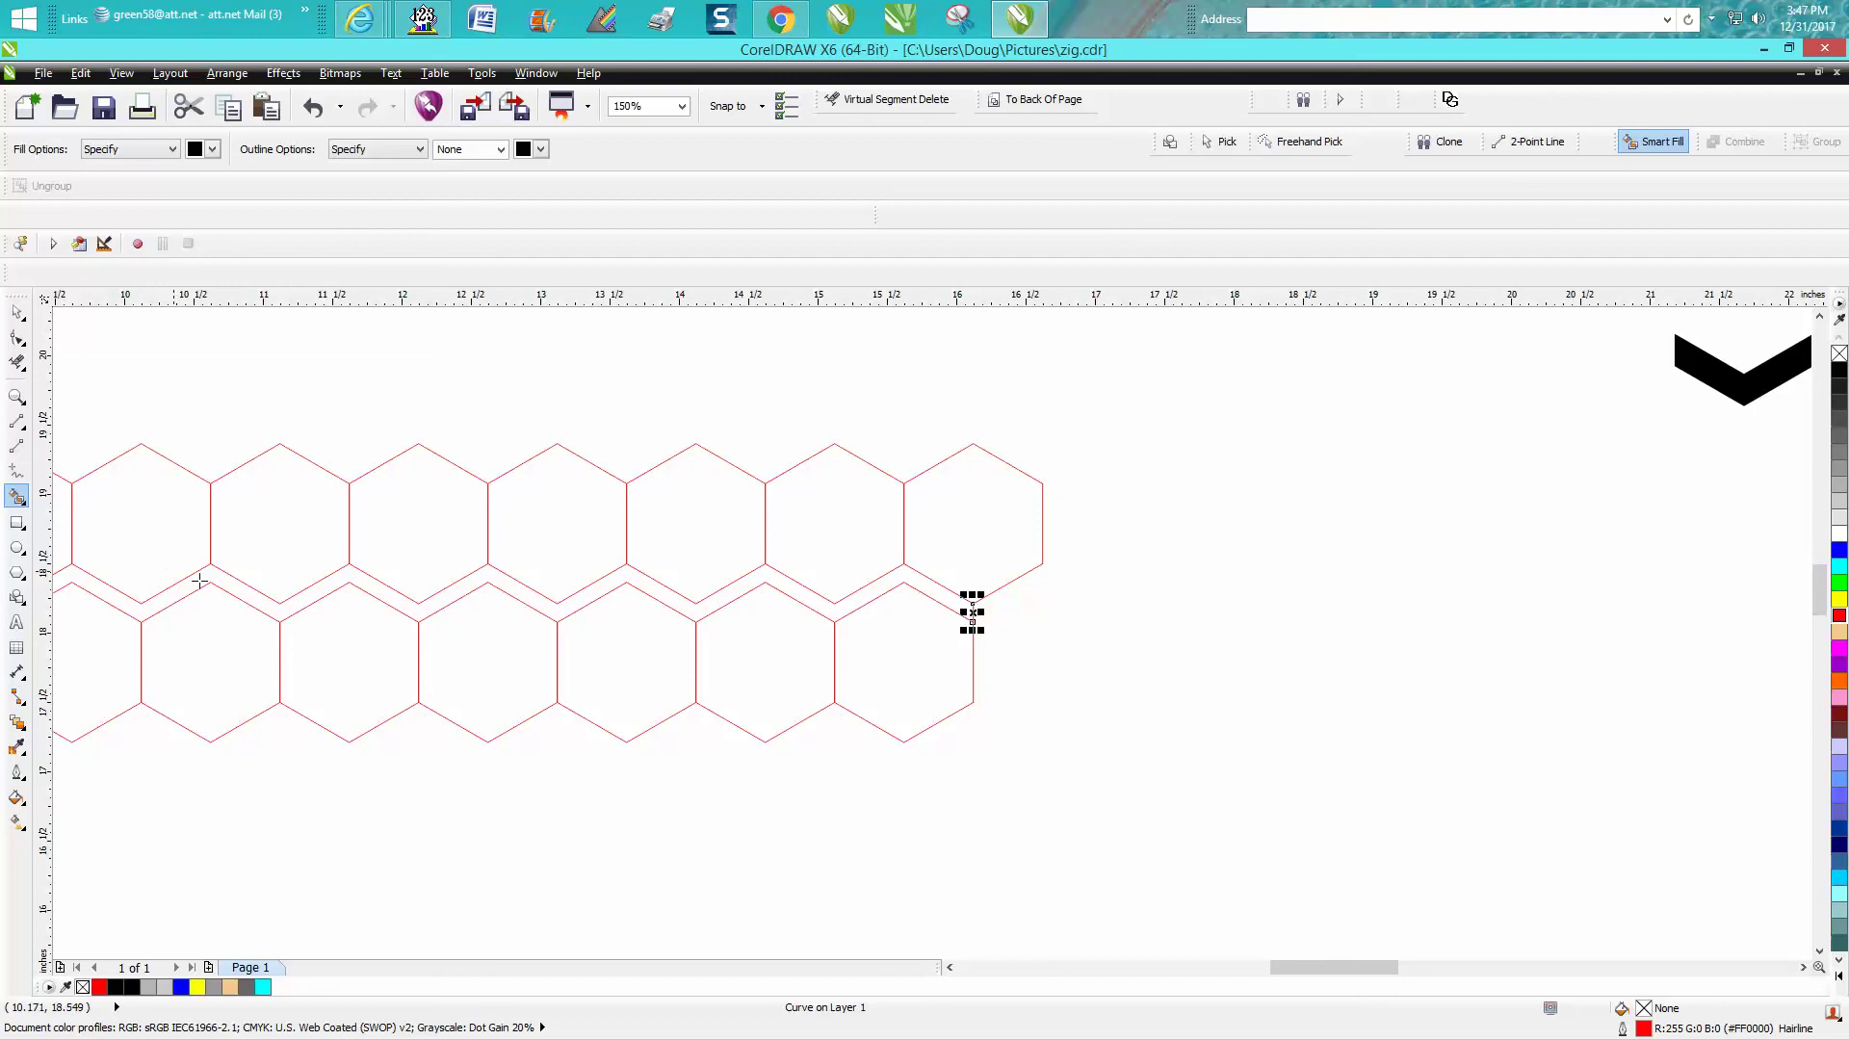
left_click(232, 585)
scroll(231, 578, "down", 5)
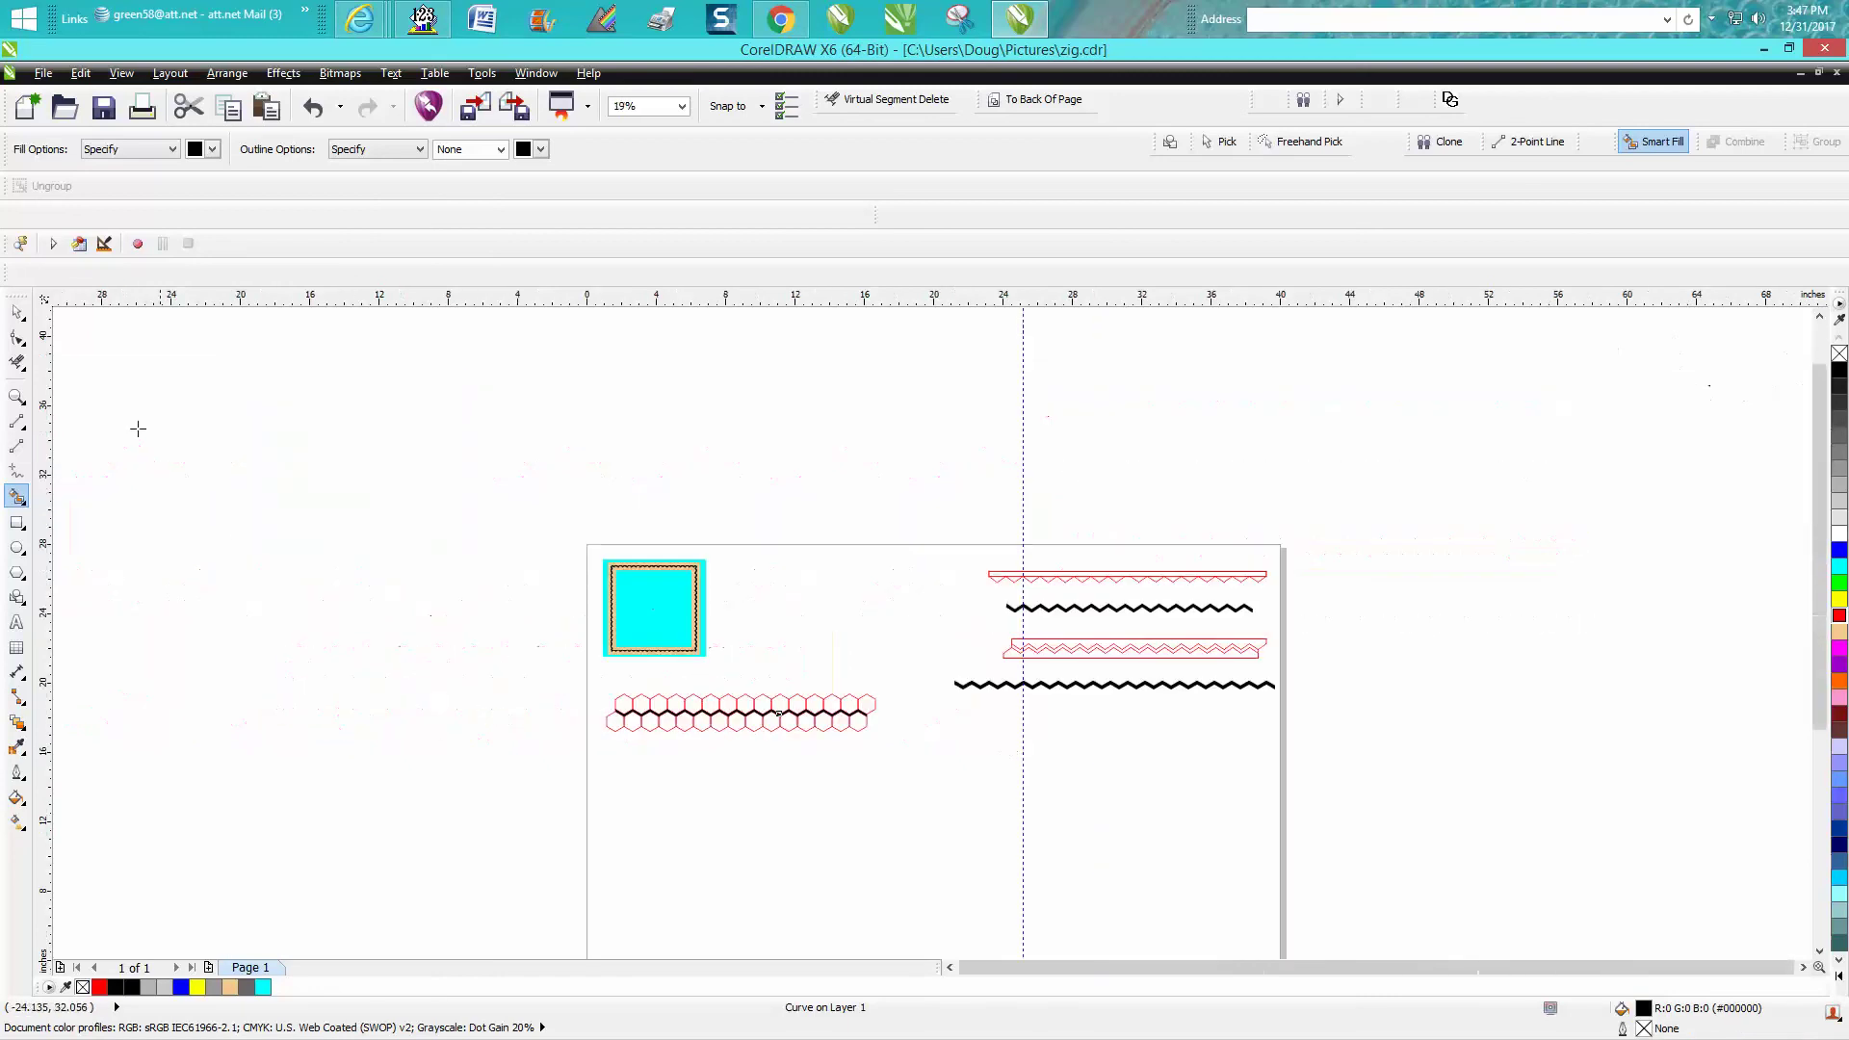
- Move the black zigzag strip below the hexagon rows and change it to no fill with a red hairline outline
left_click(17, 312)
left_click_drag(759, 708, 754, 769)
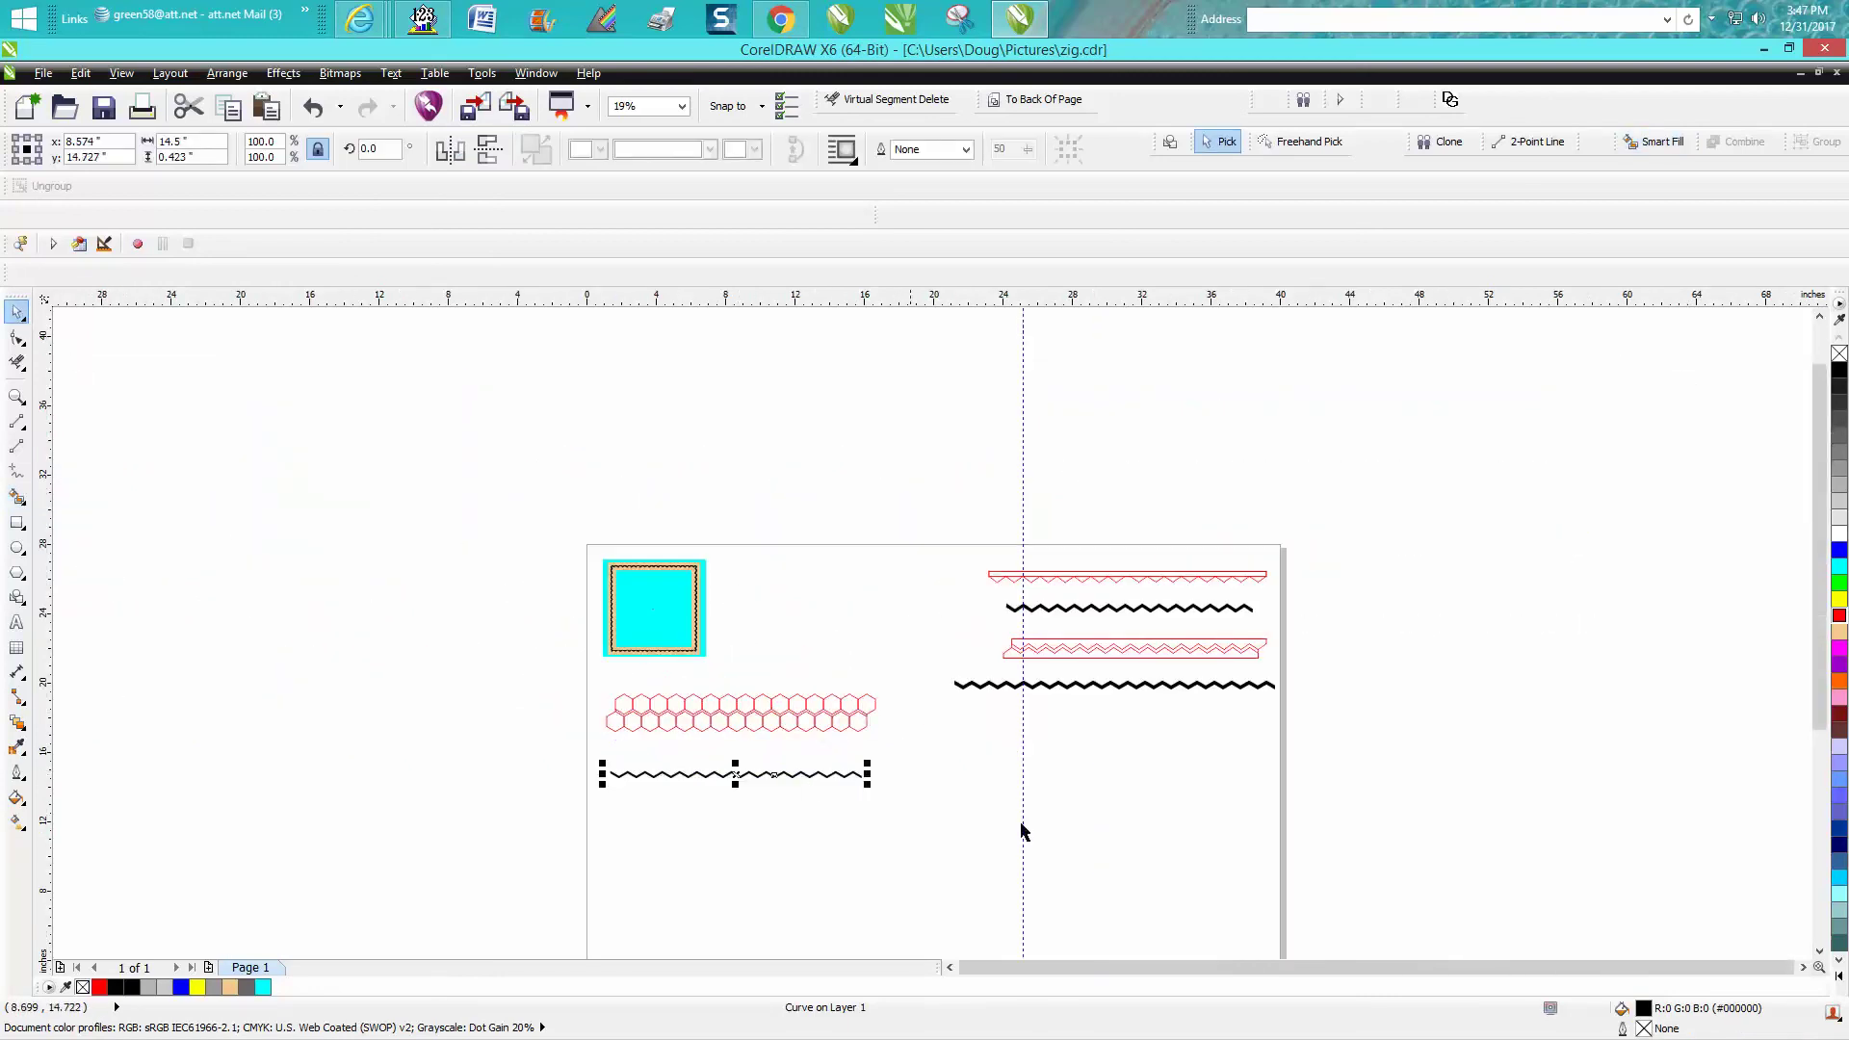
left_click(1838, 354)
right_click(1839, 617)
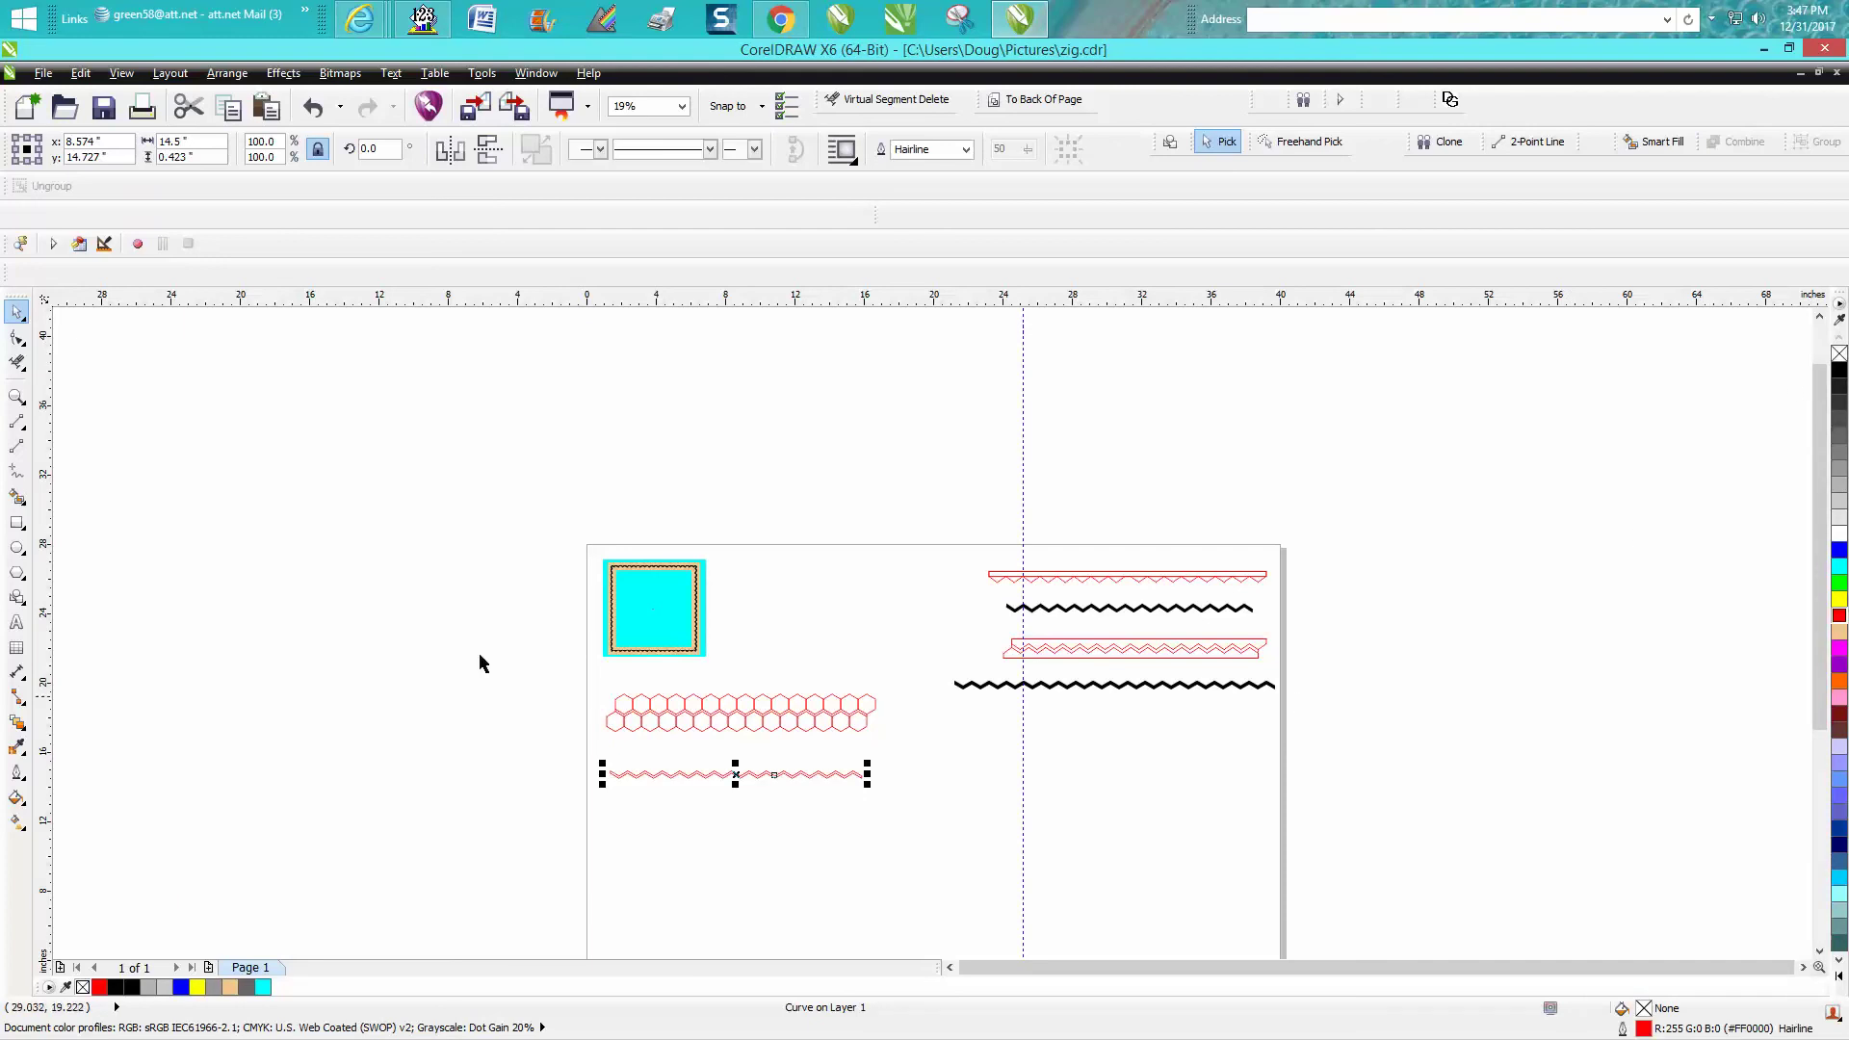
- Examine the two ends of the outlined zigzag strip and the corner joint of the zigzag border in the cyan sample picture
left_click(17, 396)
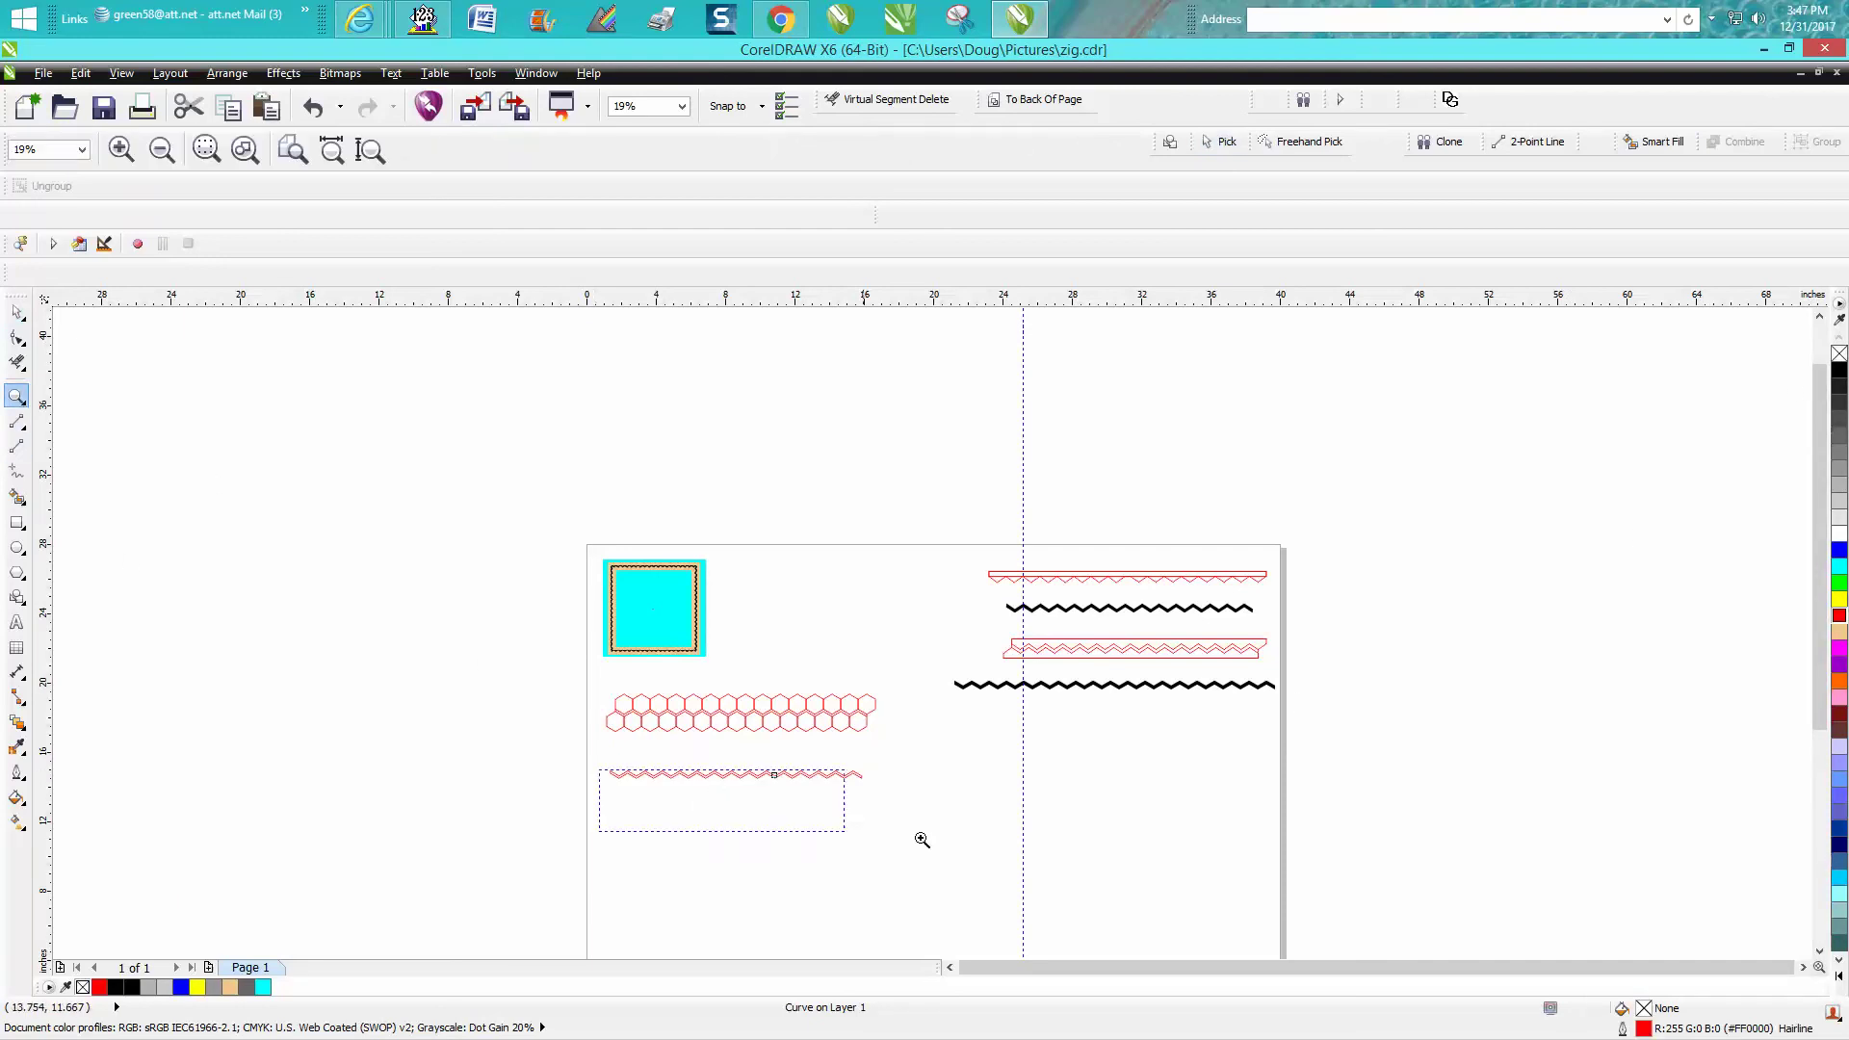
key("shift+F2")
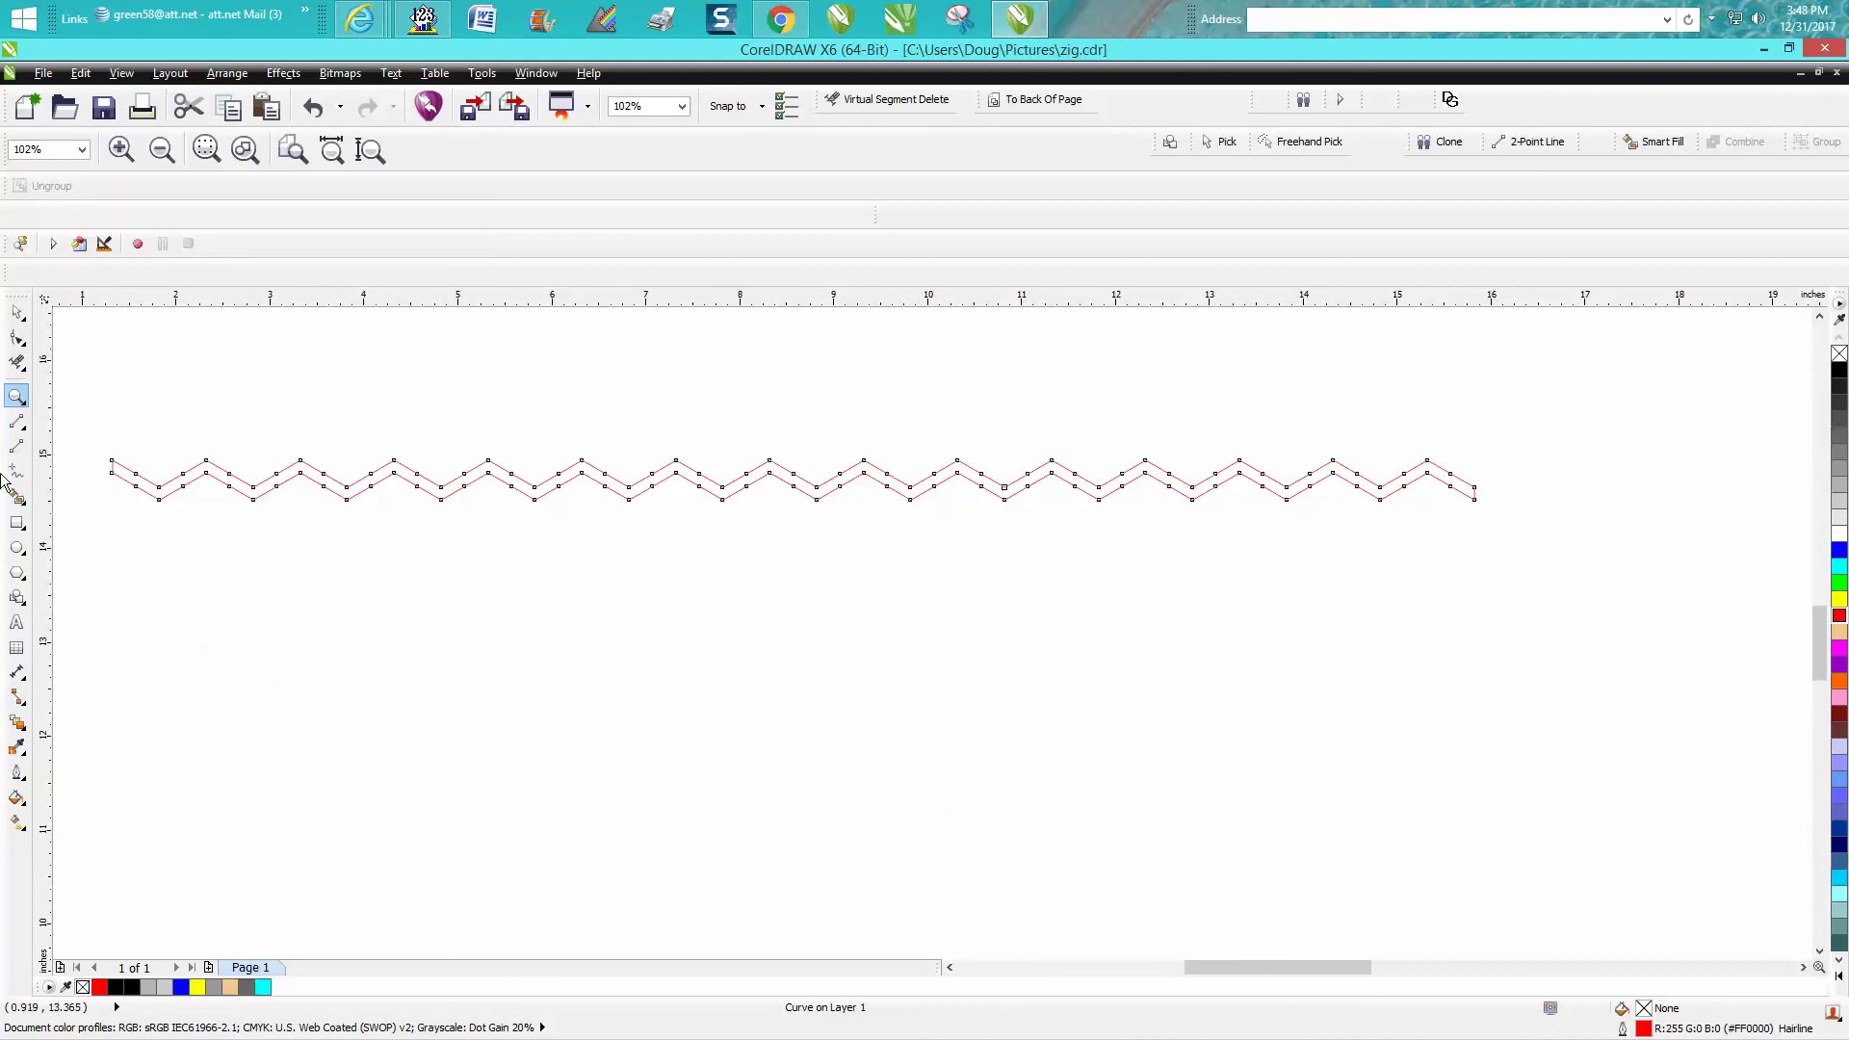
left_click(16, 312)
scroll(730, 571, "down", 3)
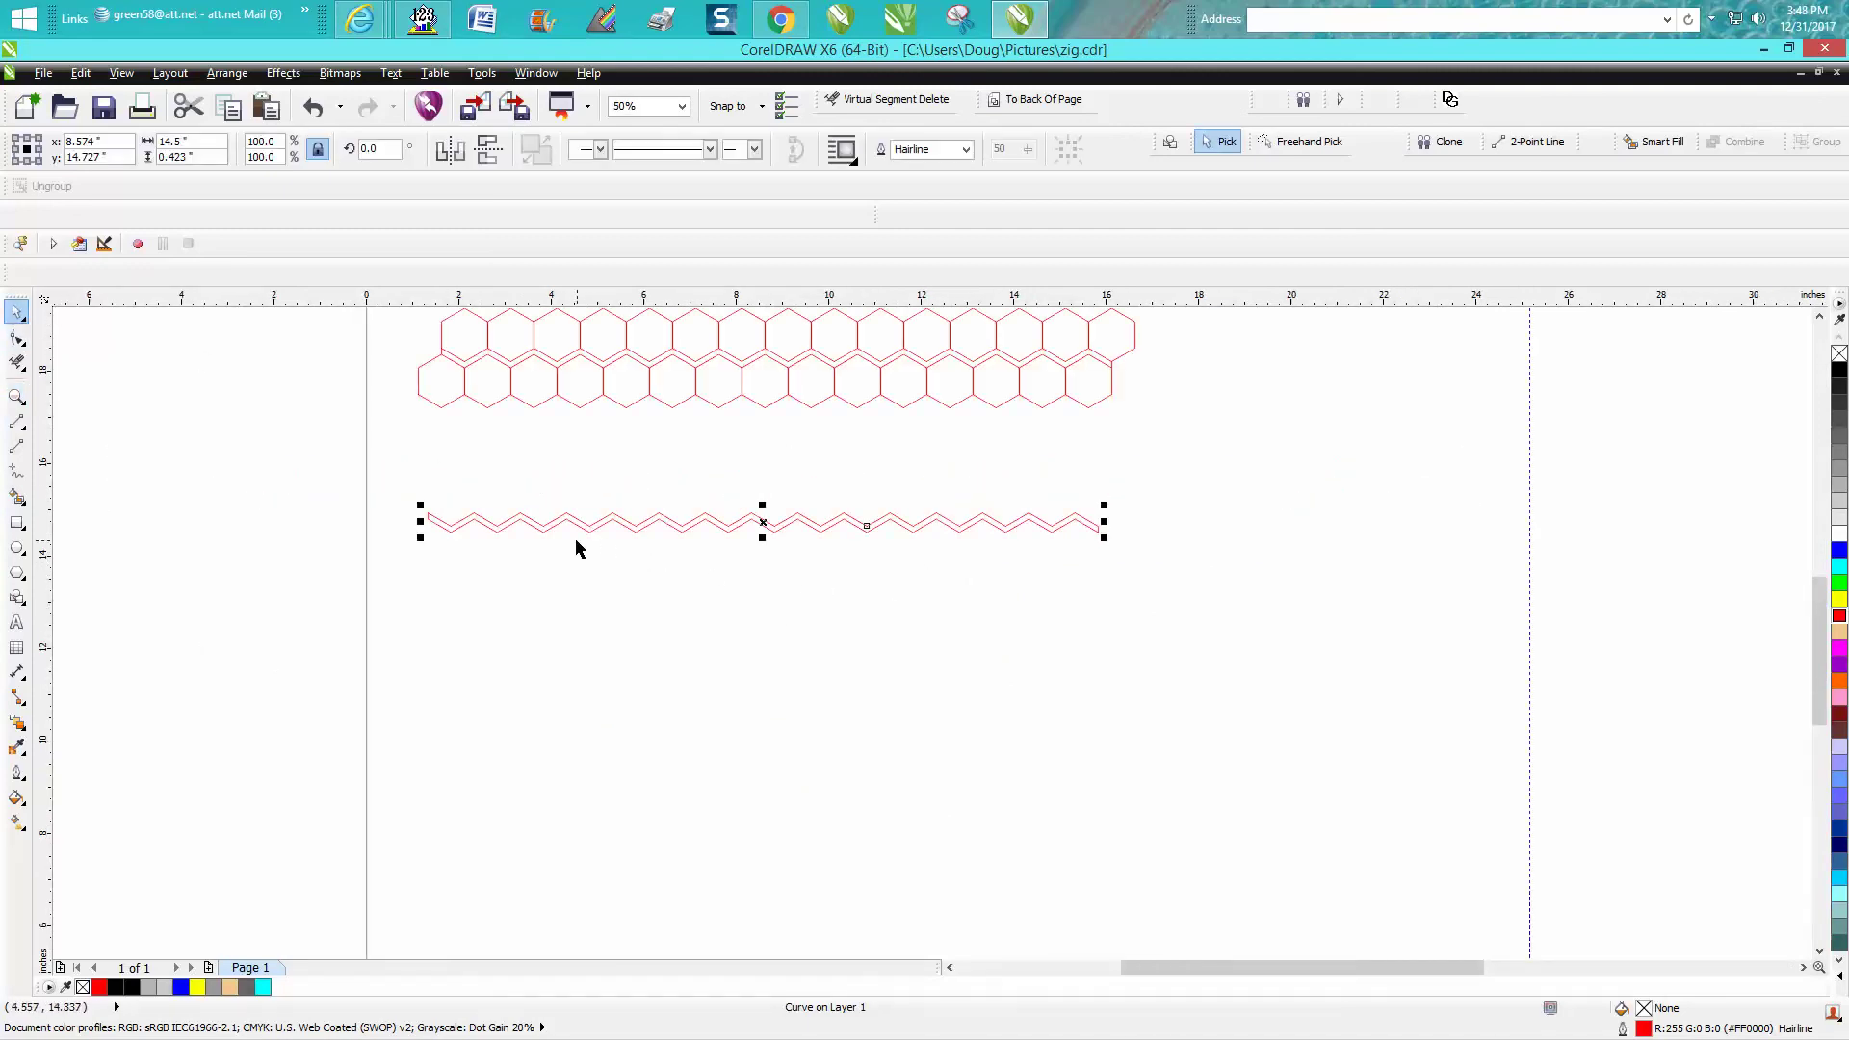
scroll(578, 549, "down", 1)
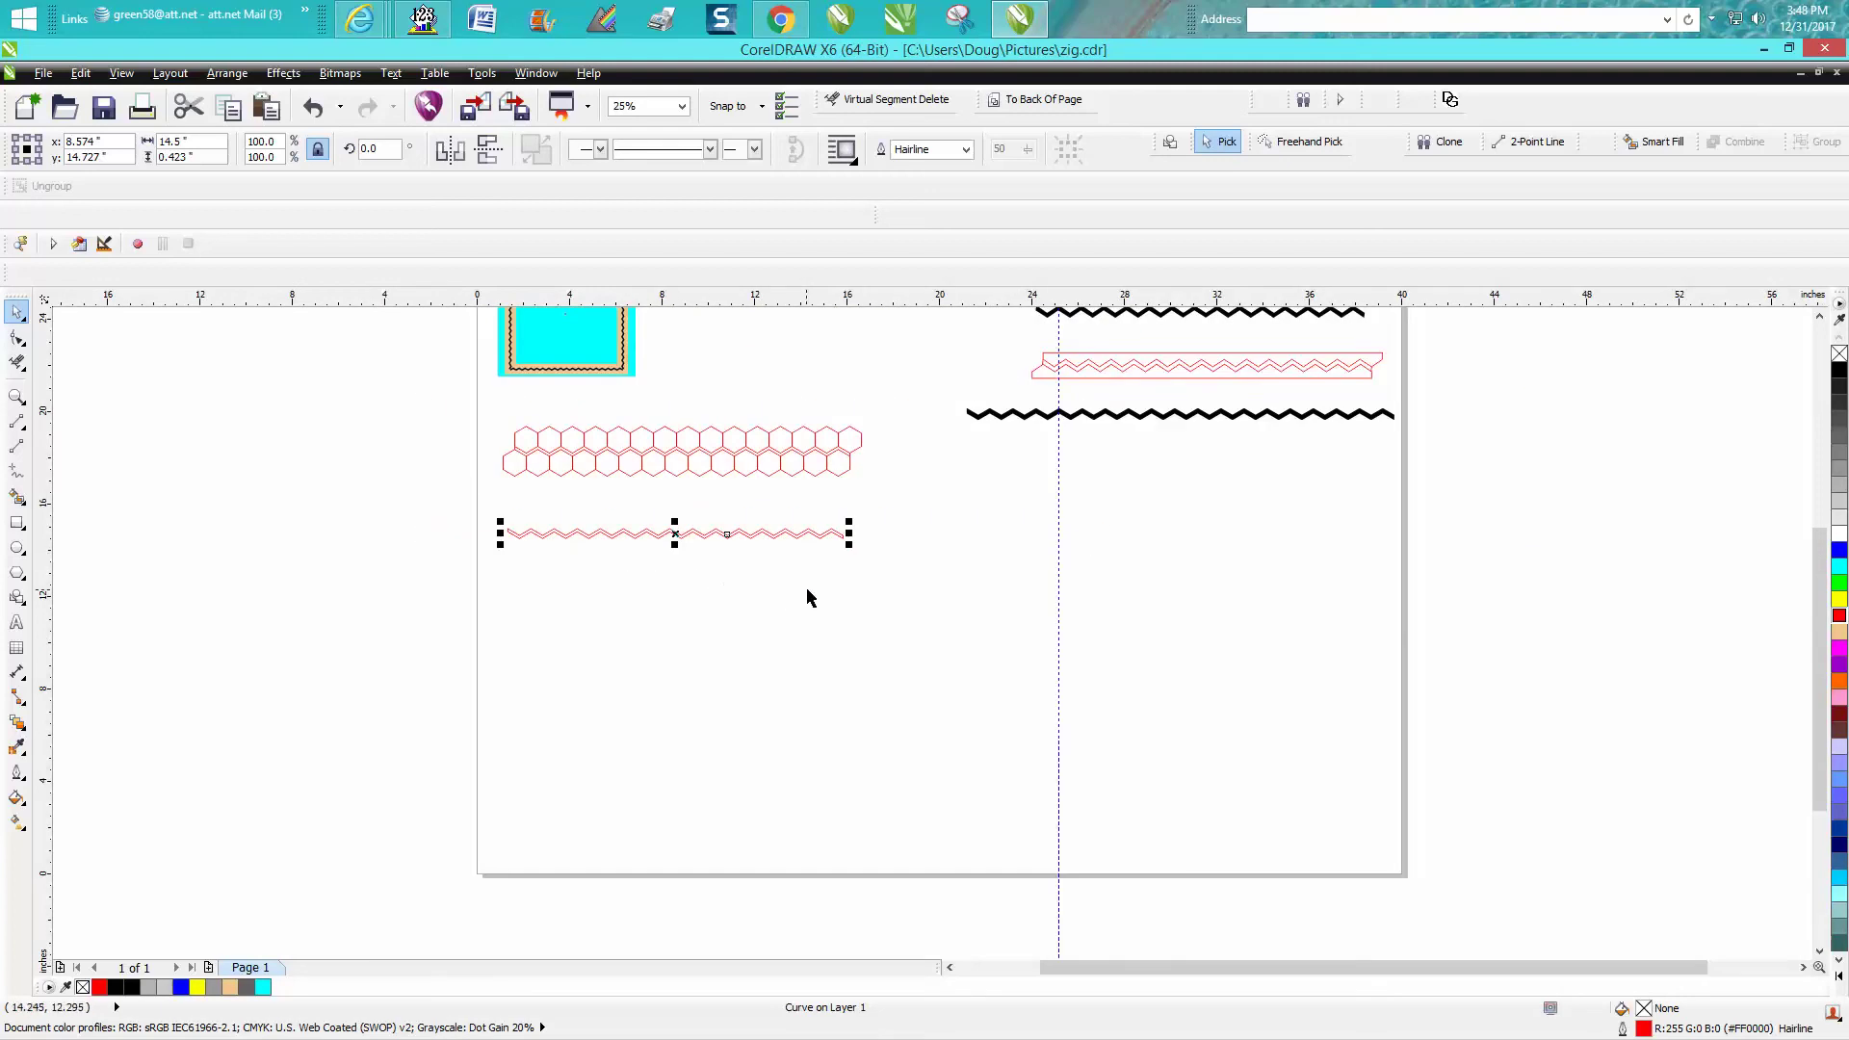
left_click(16, 396)
left_click_drag(507, 514, 887, 578)
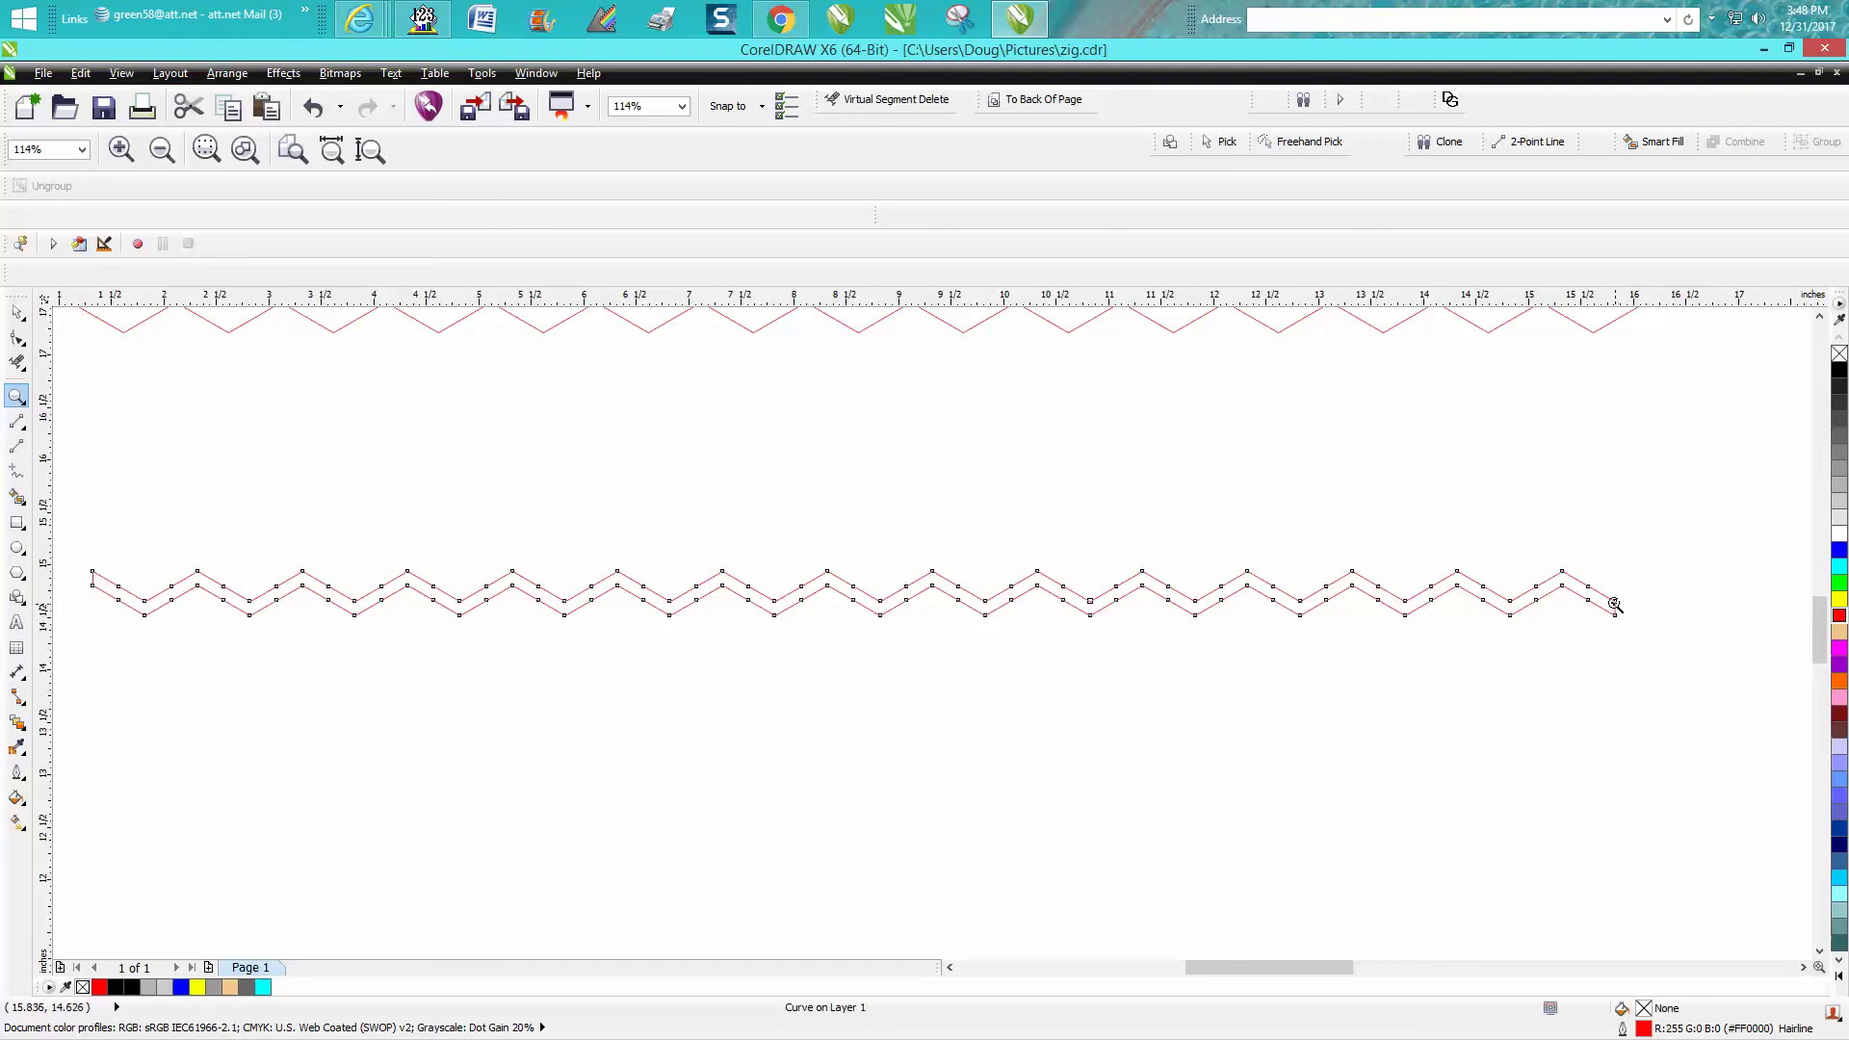
scroll(1615, 604, "down", 3)
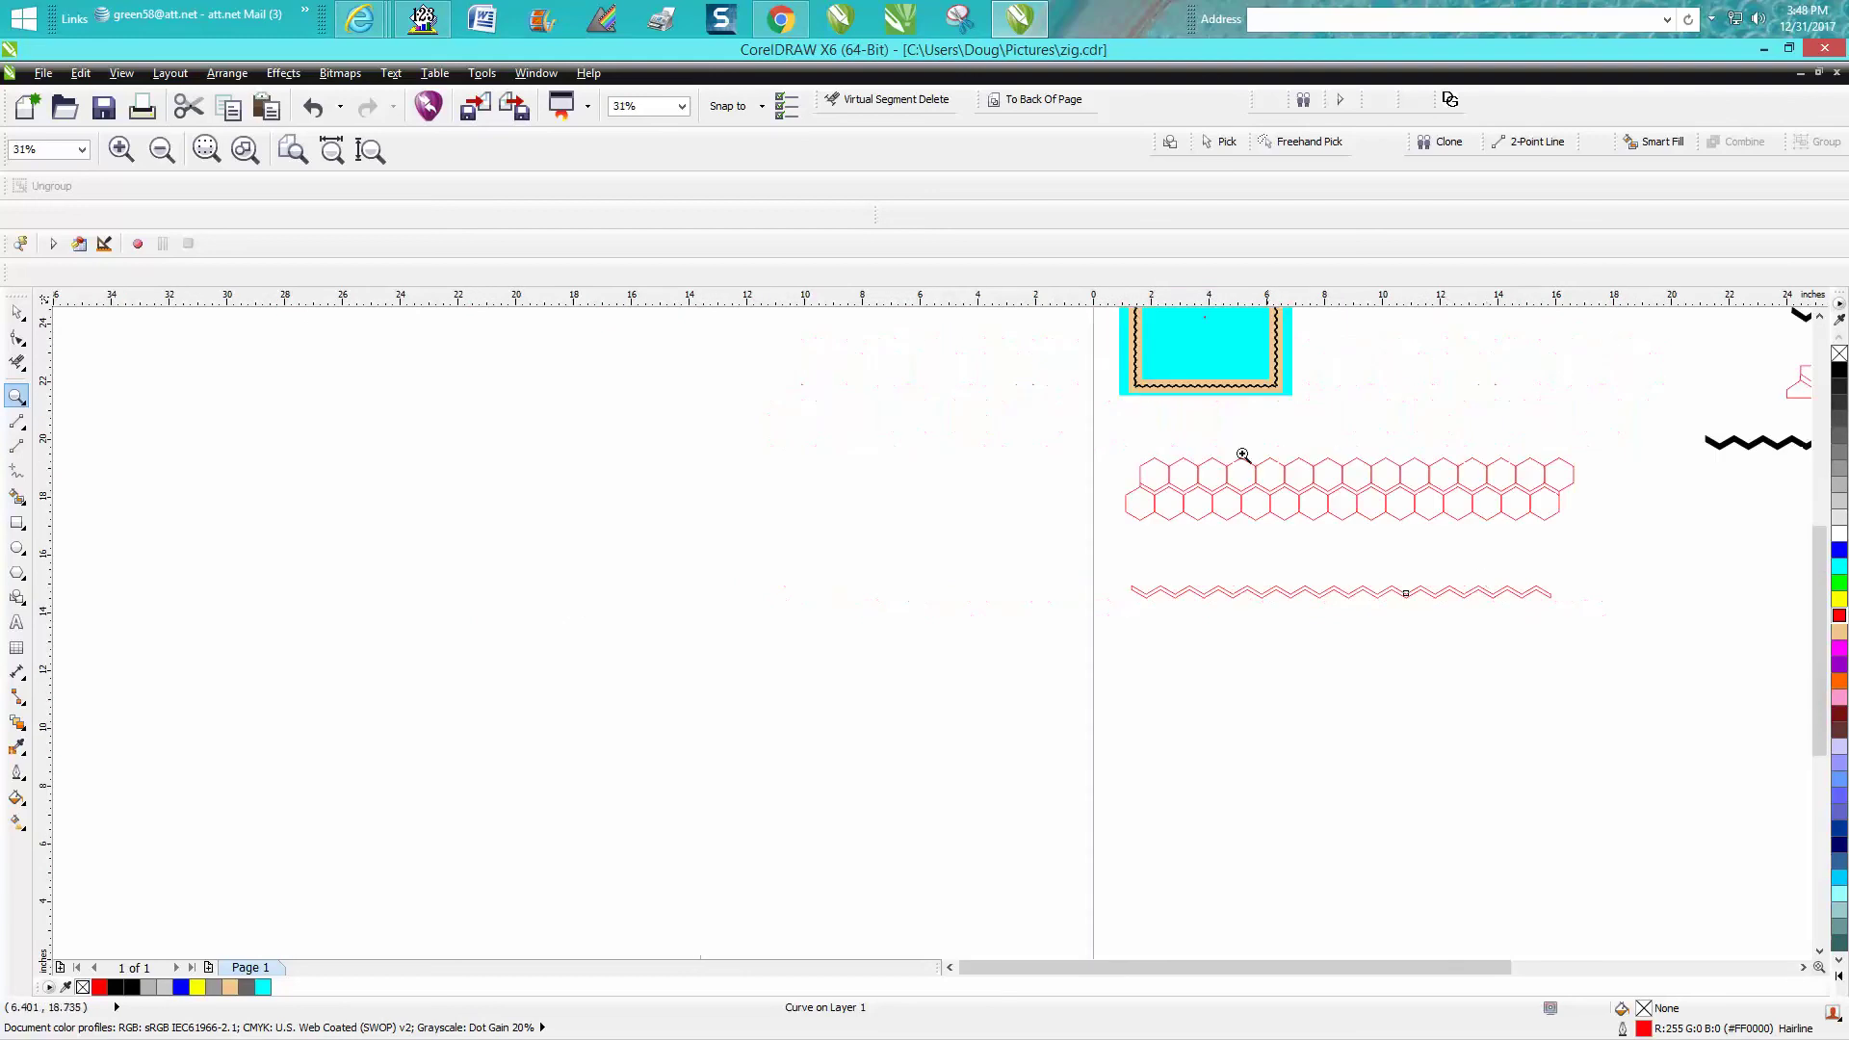
left_click_drag(1153, 391, 1123, 376)
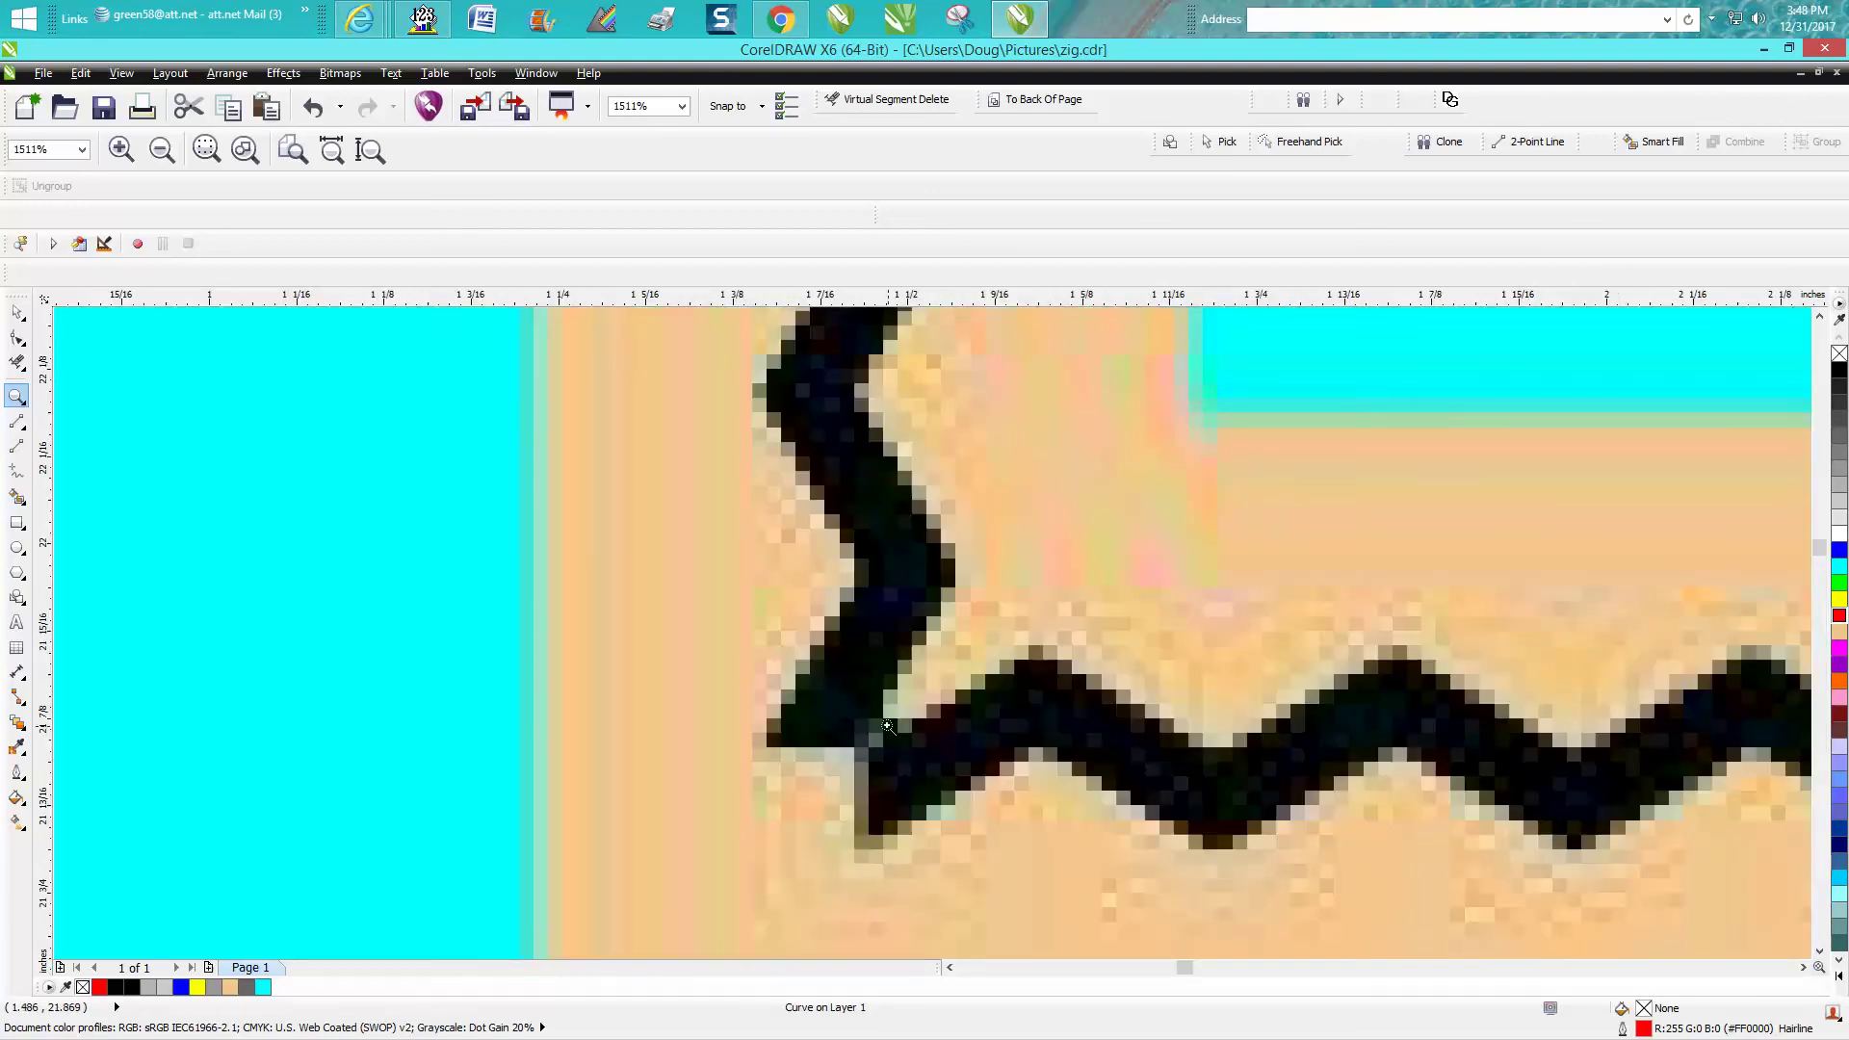
scroll(869, 639, "down", 1)
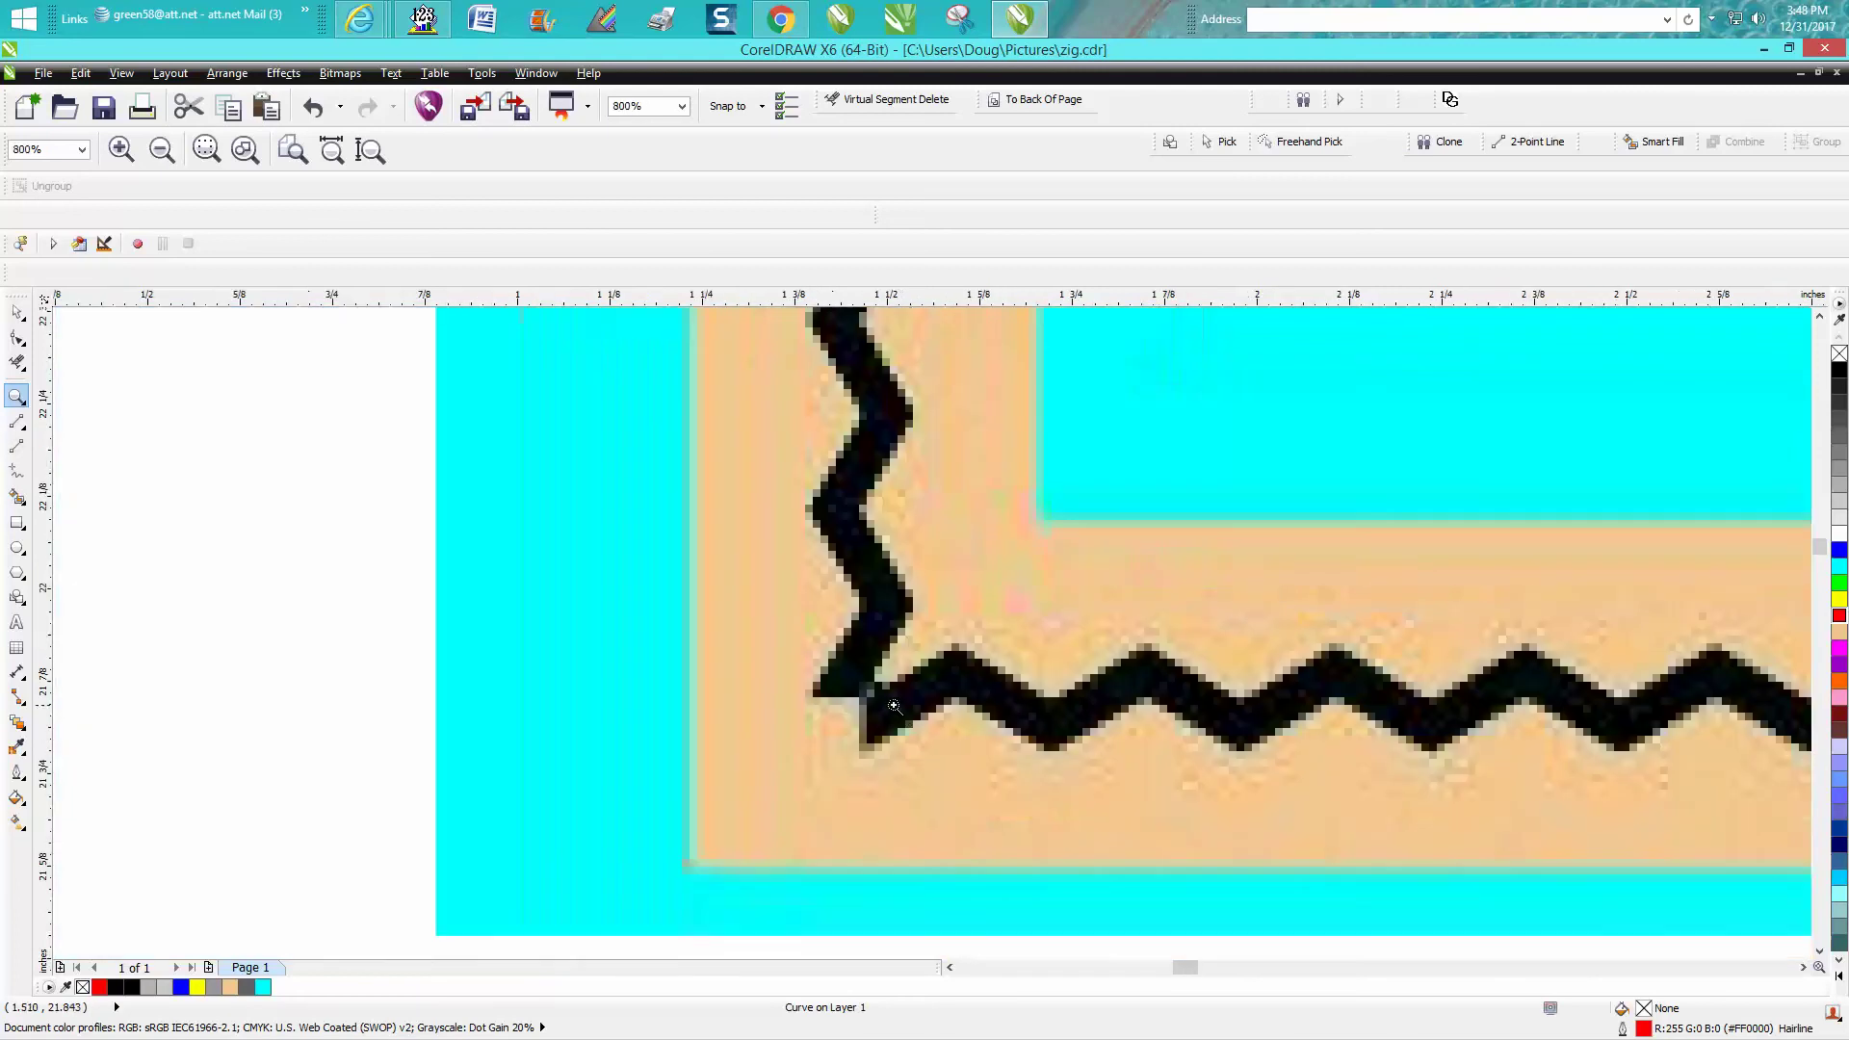
scroll(867, 694, "down", 4)
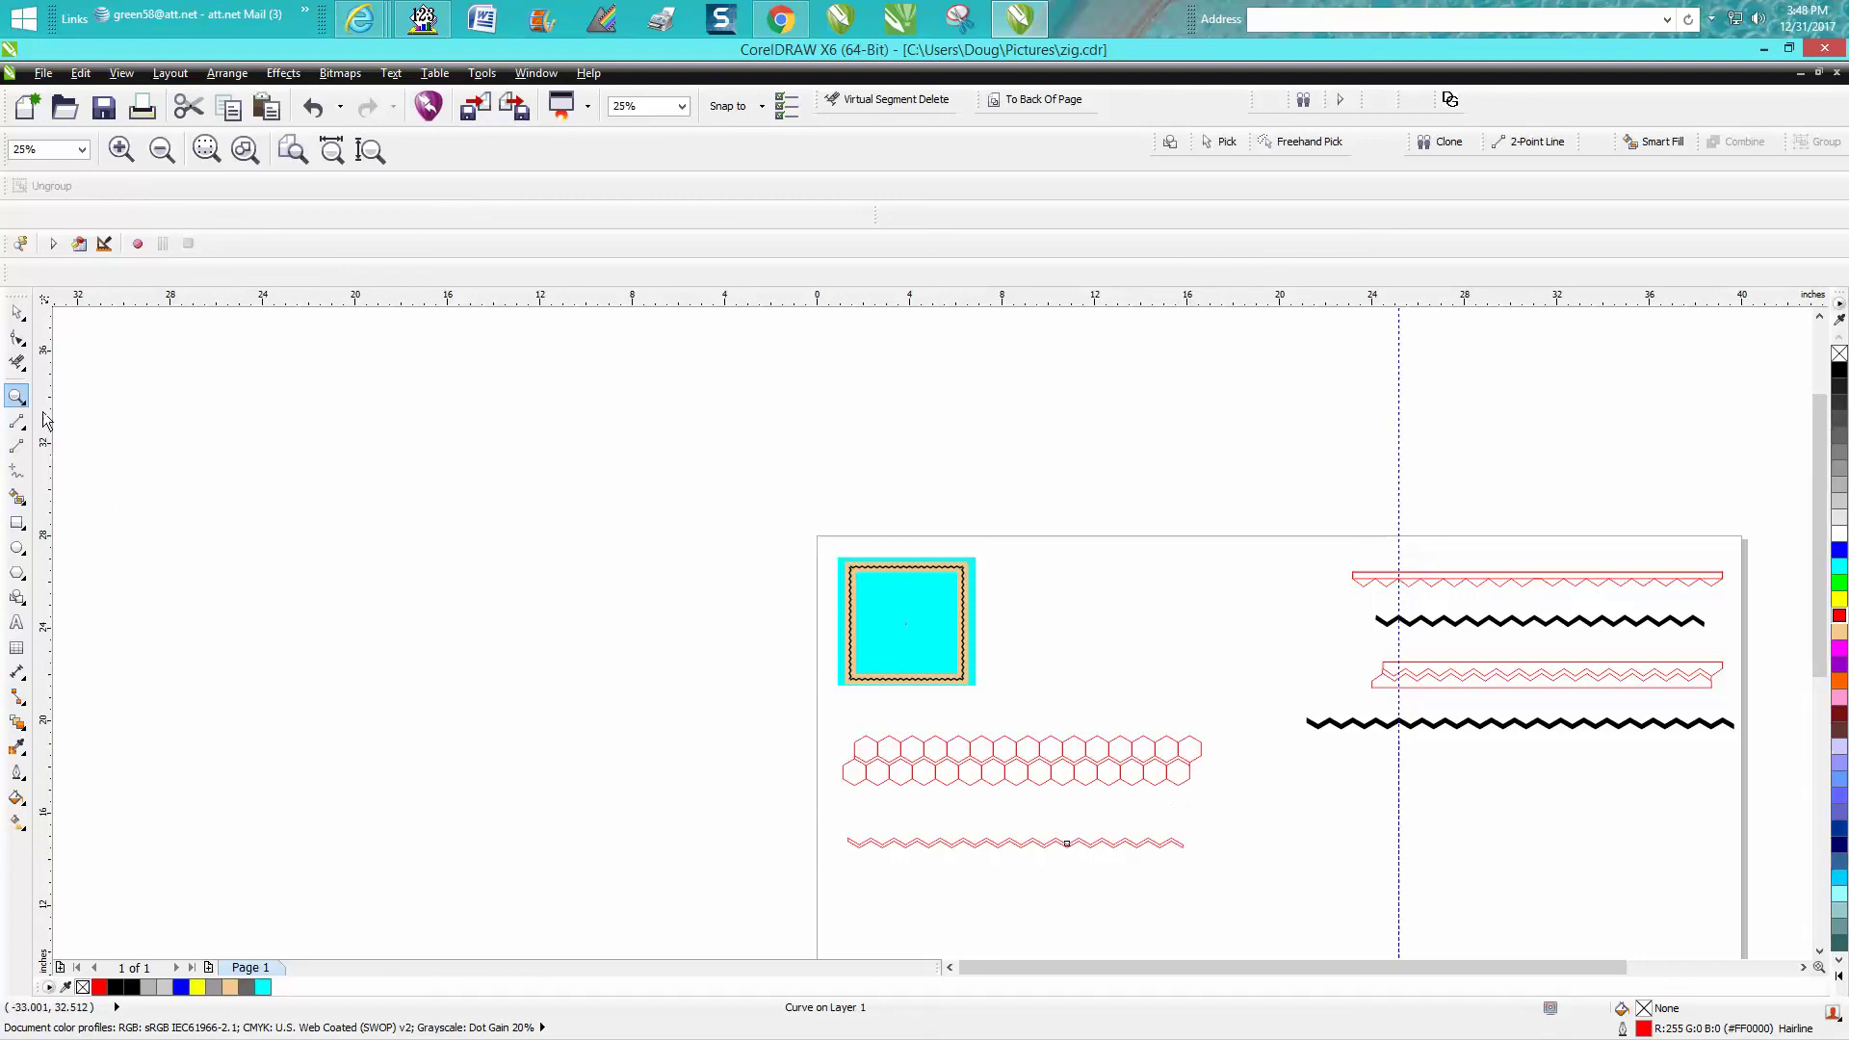
- Duplicate the last hexagon at the right end of the lower row and nudge the copy 1 inch to the right
left_click_drag(1152, 690, 1260, 826)
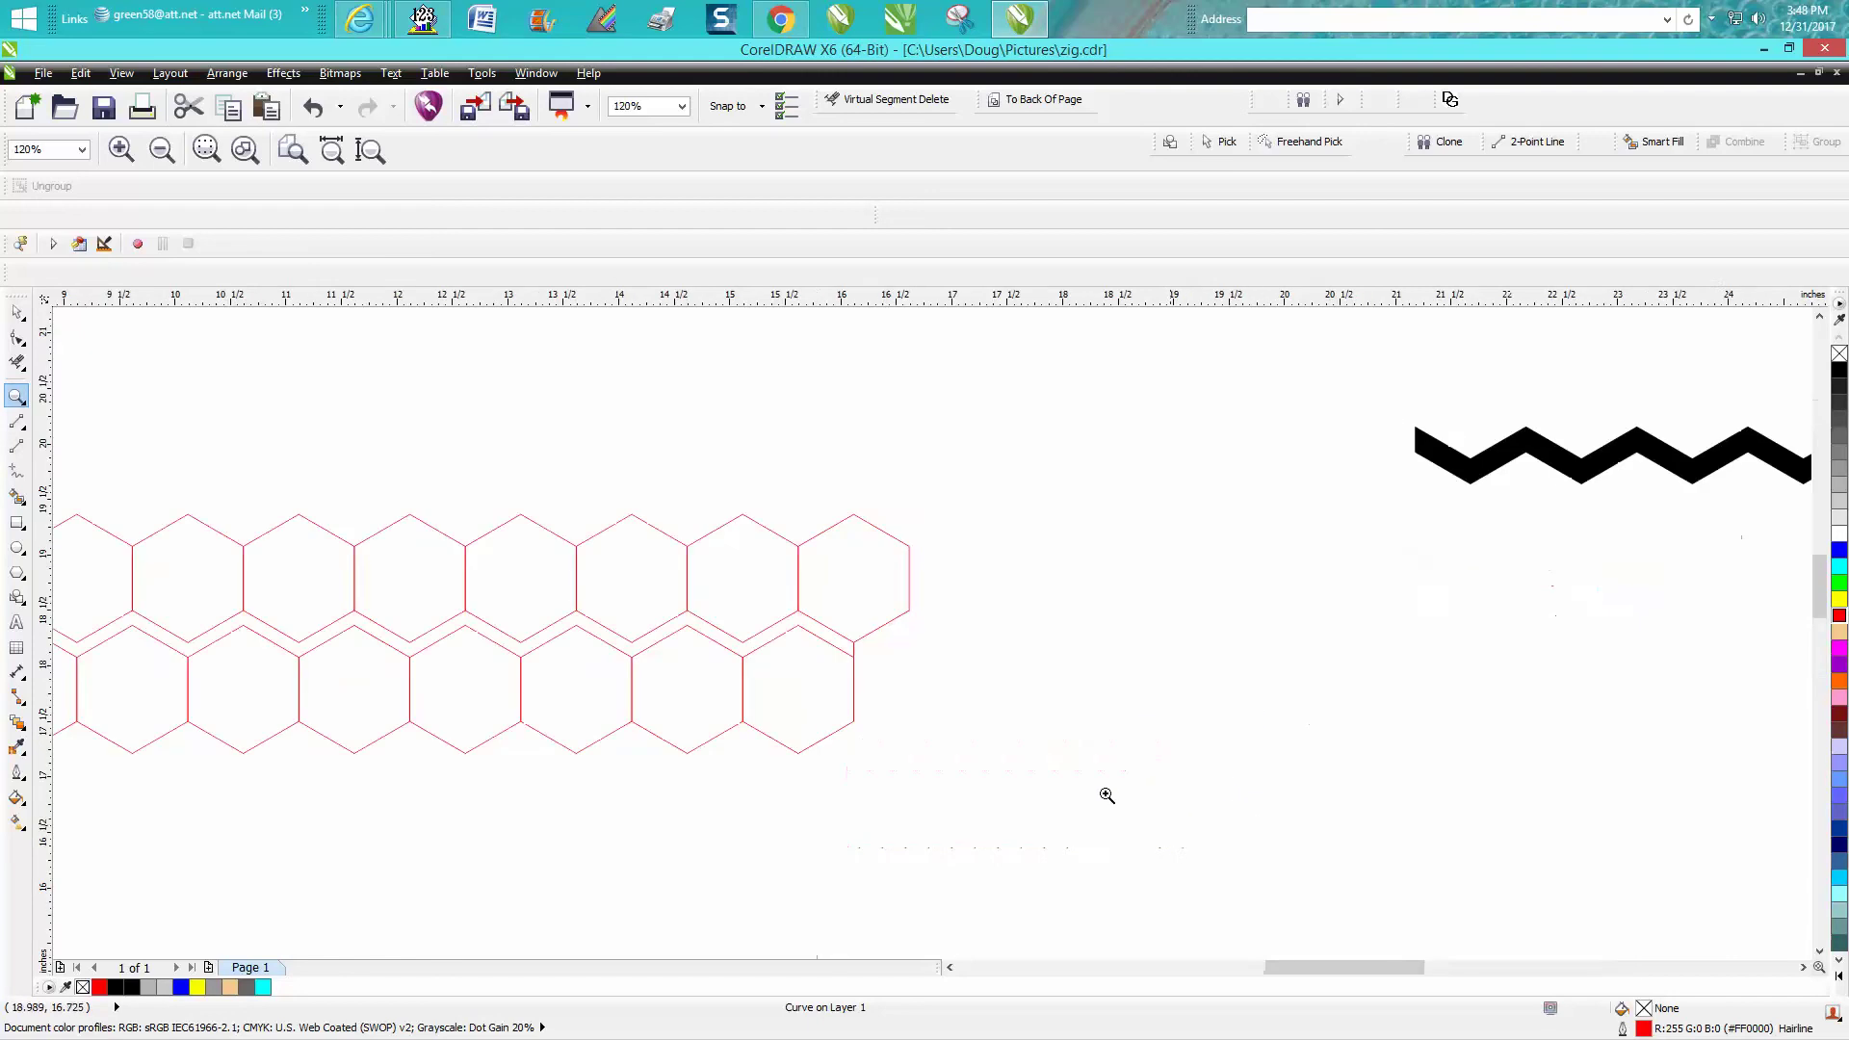
left_click(18, 315)
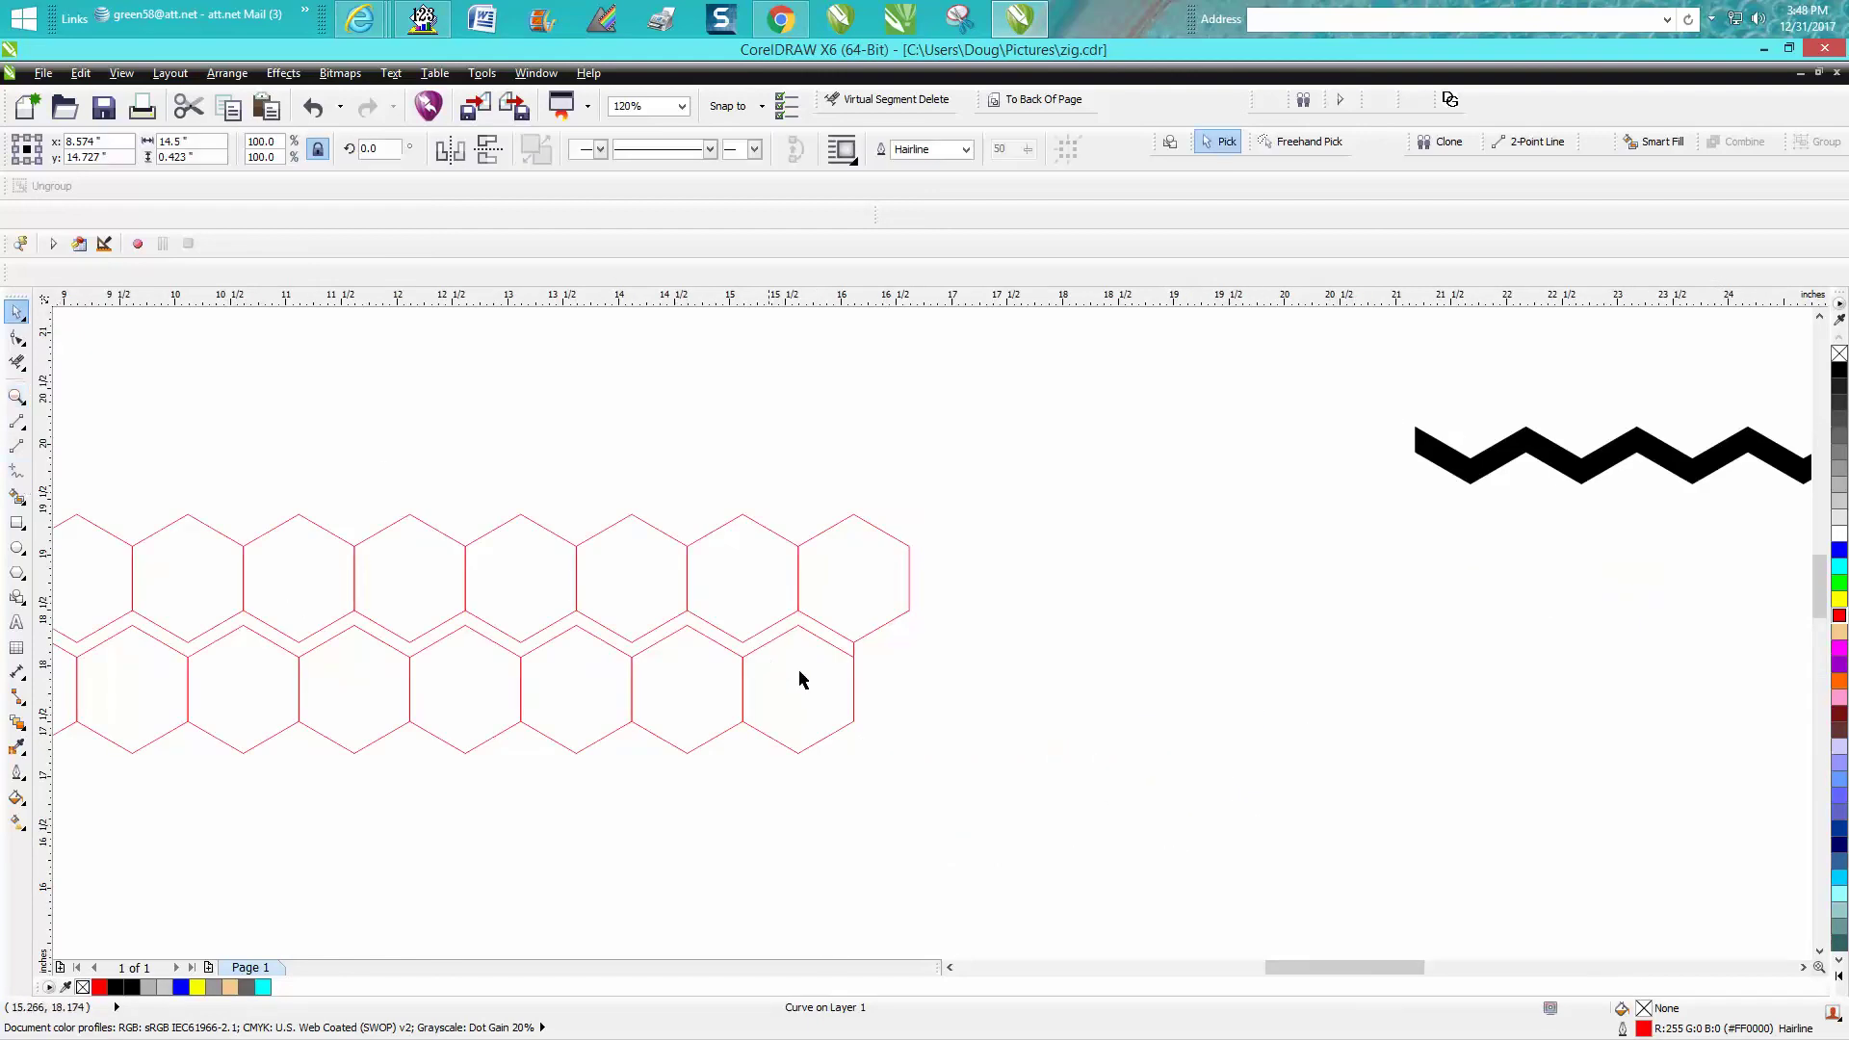
left_click(851, 695)
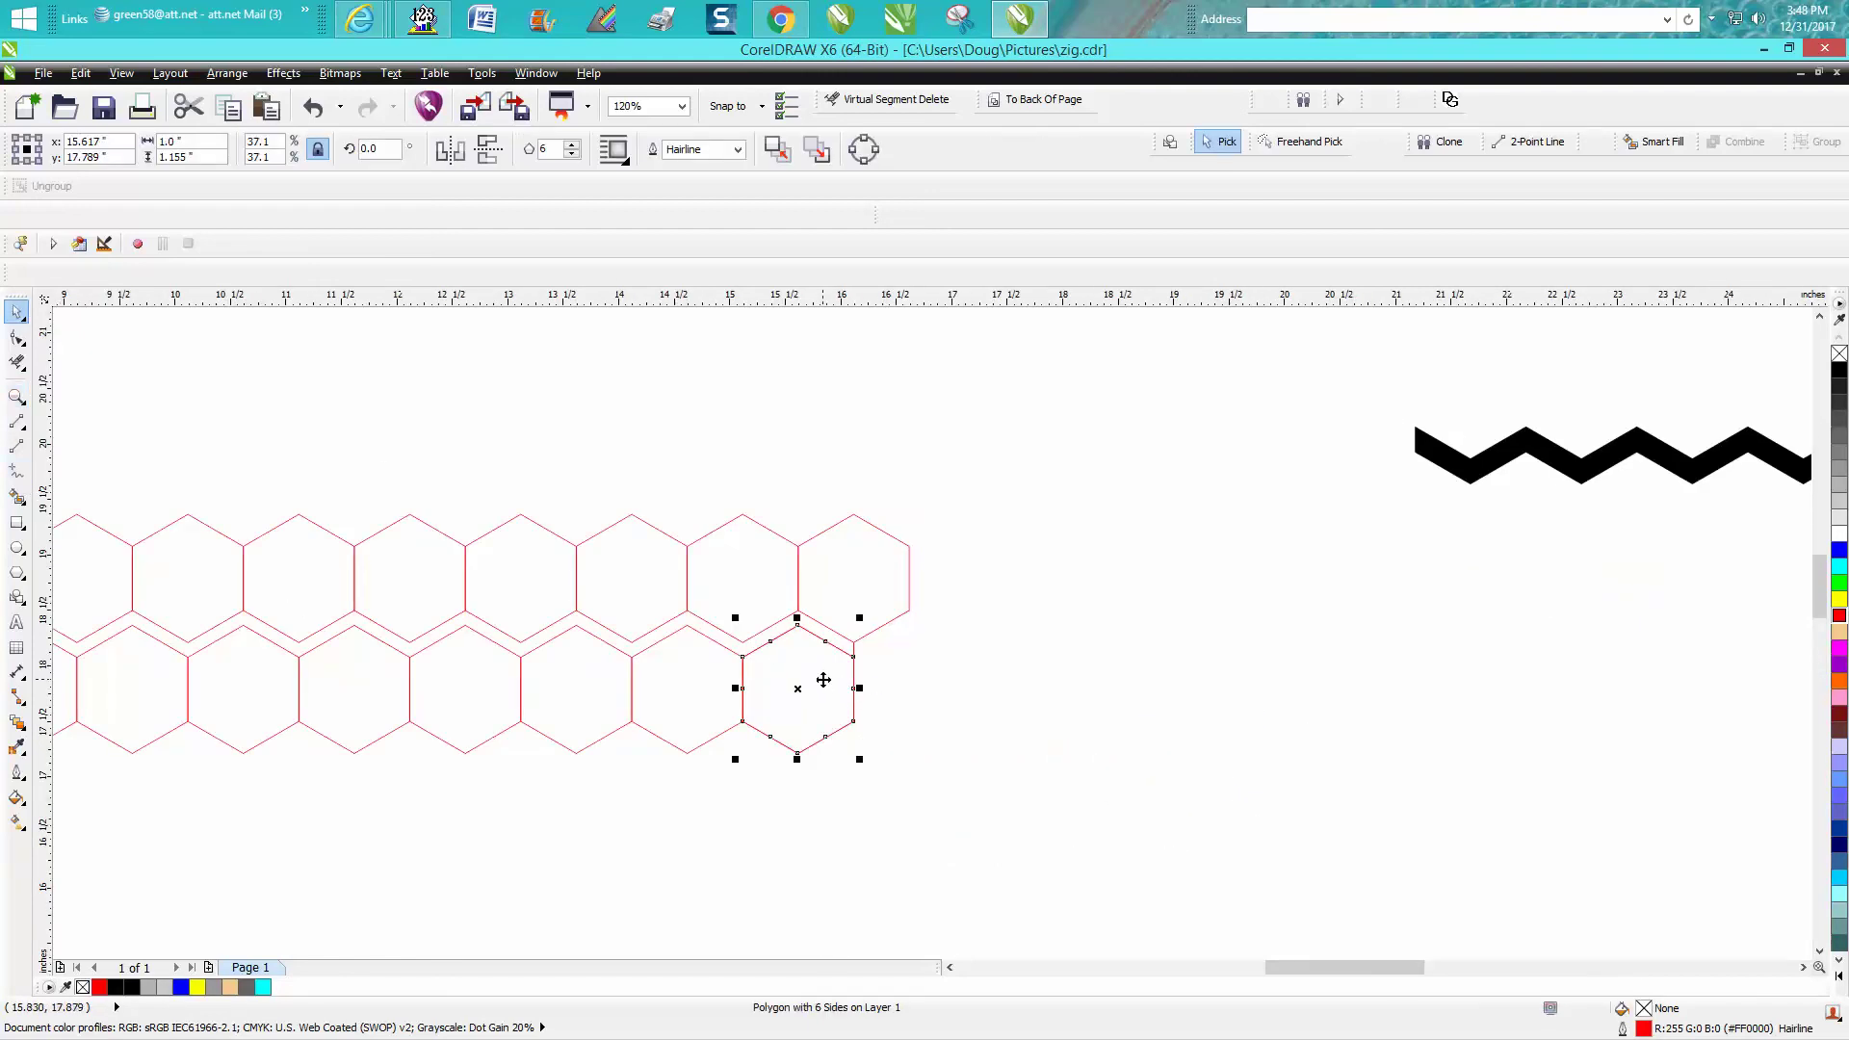
key("Right")
key("Right")
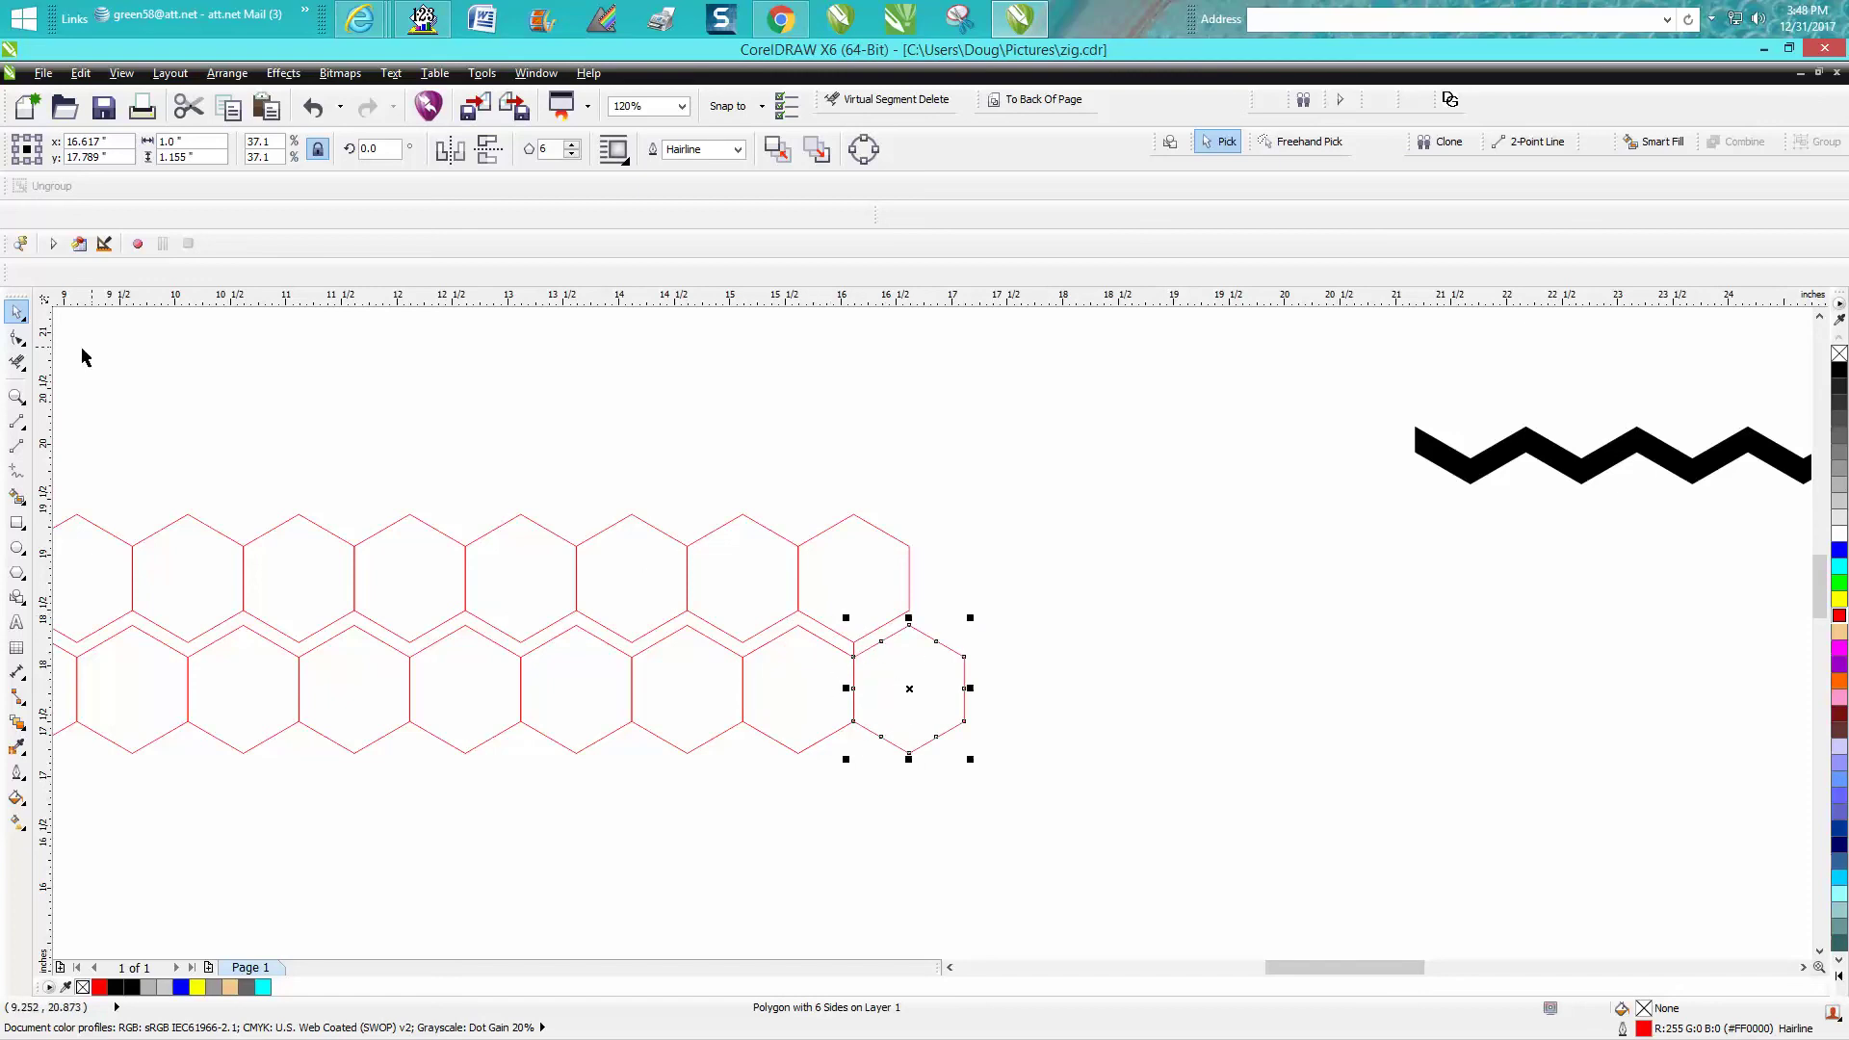
- Delete the short vertical line that closed the right end of the zigzag gap
left_click(755, 607)
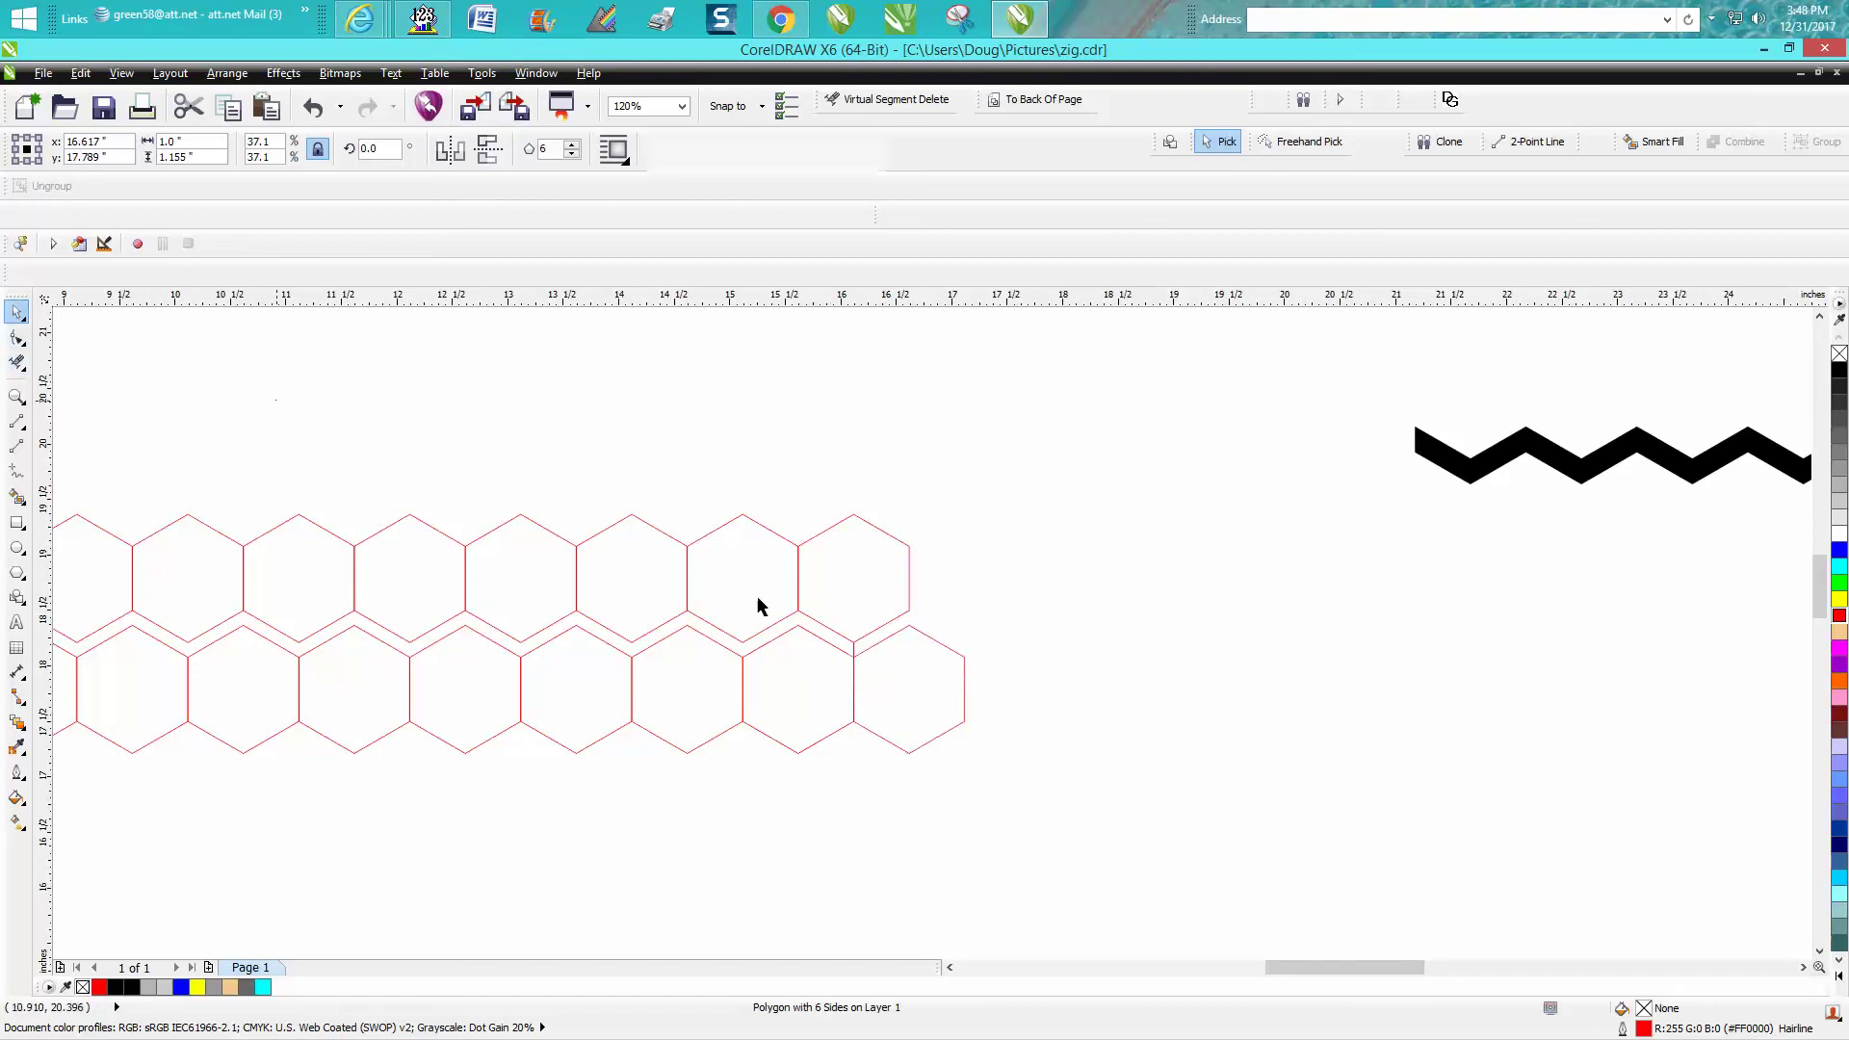
left_click(854, 655)
left_click(825, 661)
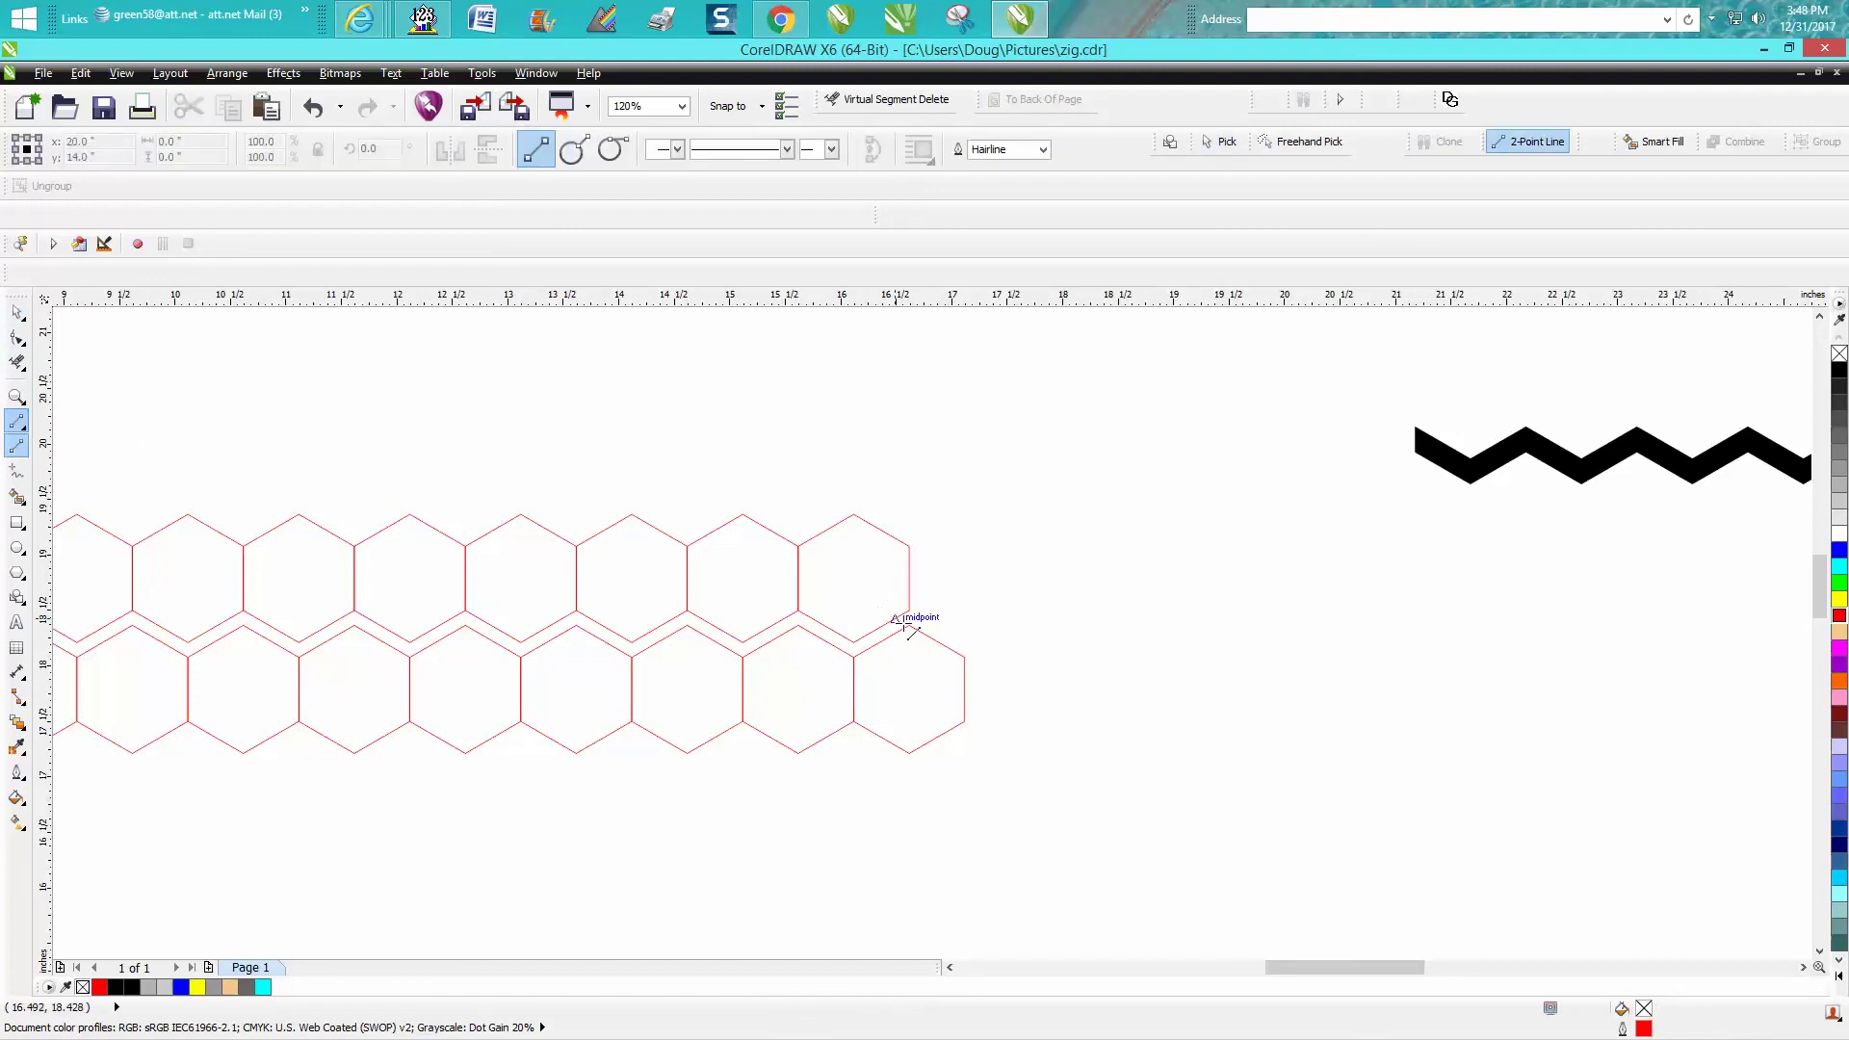
left_click_drag(915, 627, 908, 619)
key("ctrl+z")
key("ctrl+z")
- Close the extended right end of the gap with a vertical 2-point line from the added hexagon's peak to the upper row's last corner
left_click(16, 397)
left_click_drag(887, 598, 910, 643)
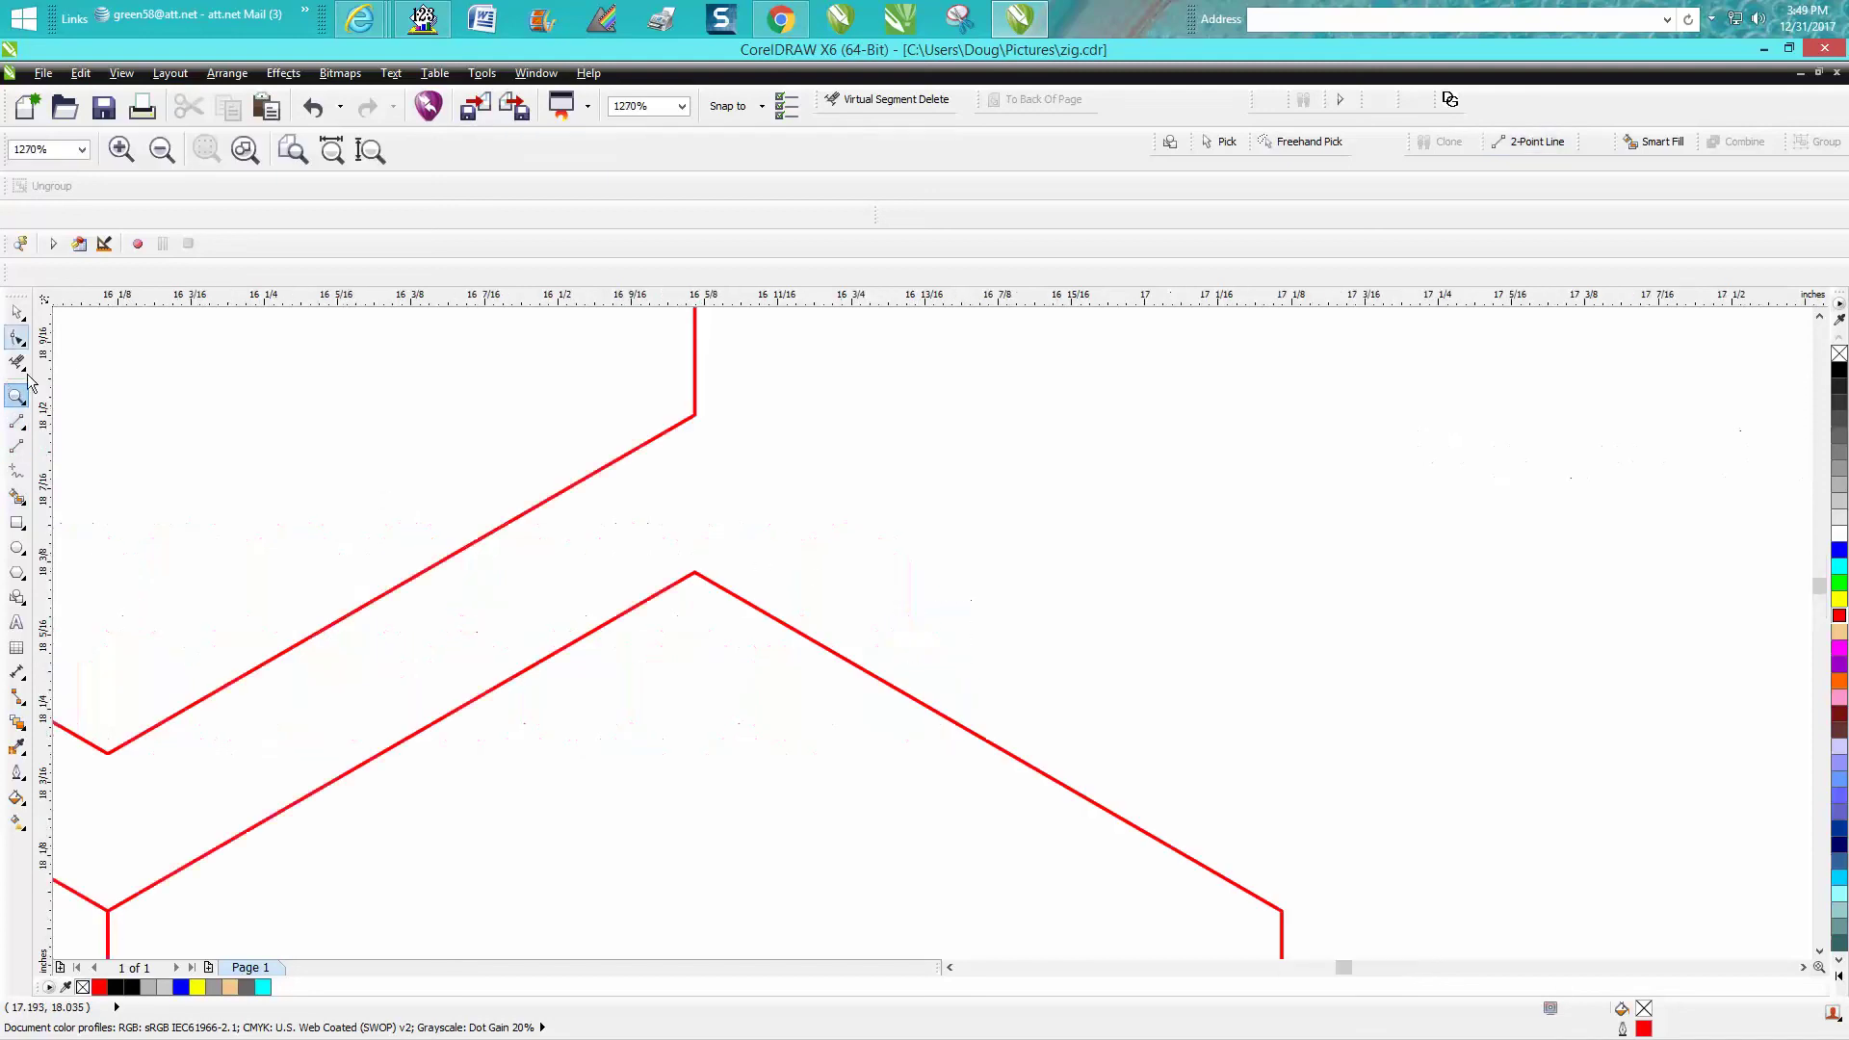
left_click(16, 445)
left_click_drag(694, 572, 694, 416)
scroll(792, 486, "down", 2)
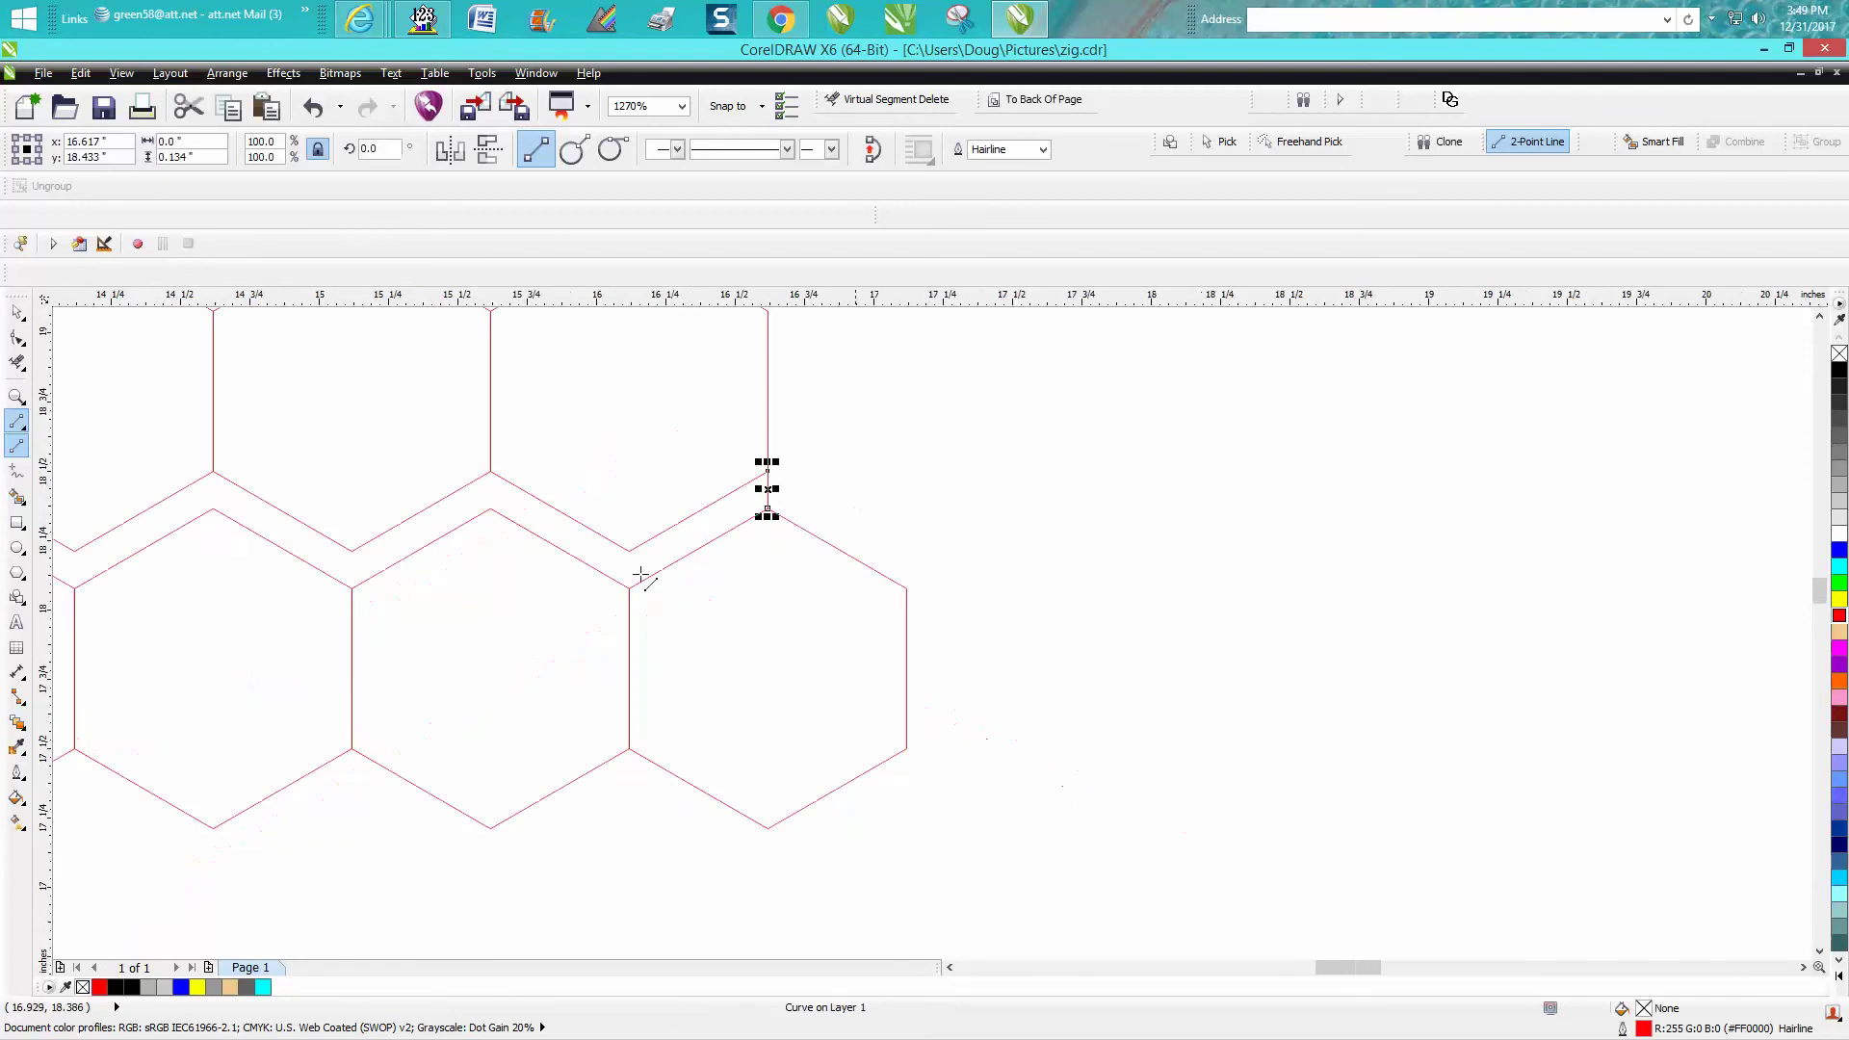
- Fill the extended zigzag gap with black using Smart Fill and nudge the new strip down four times, below the hexagon rows
left_click(18, 497)
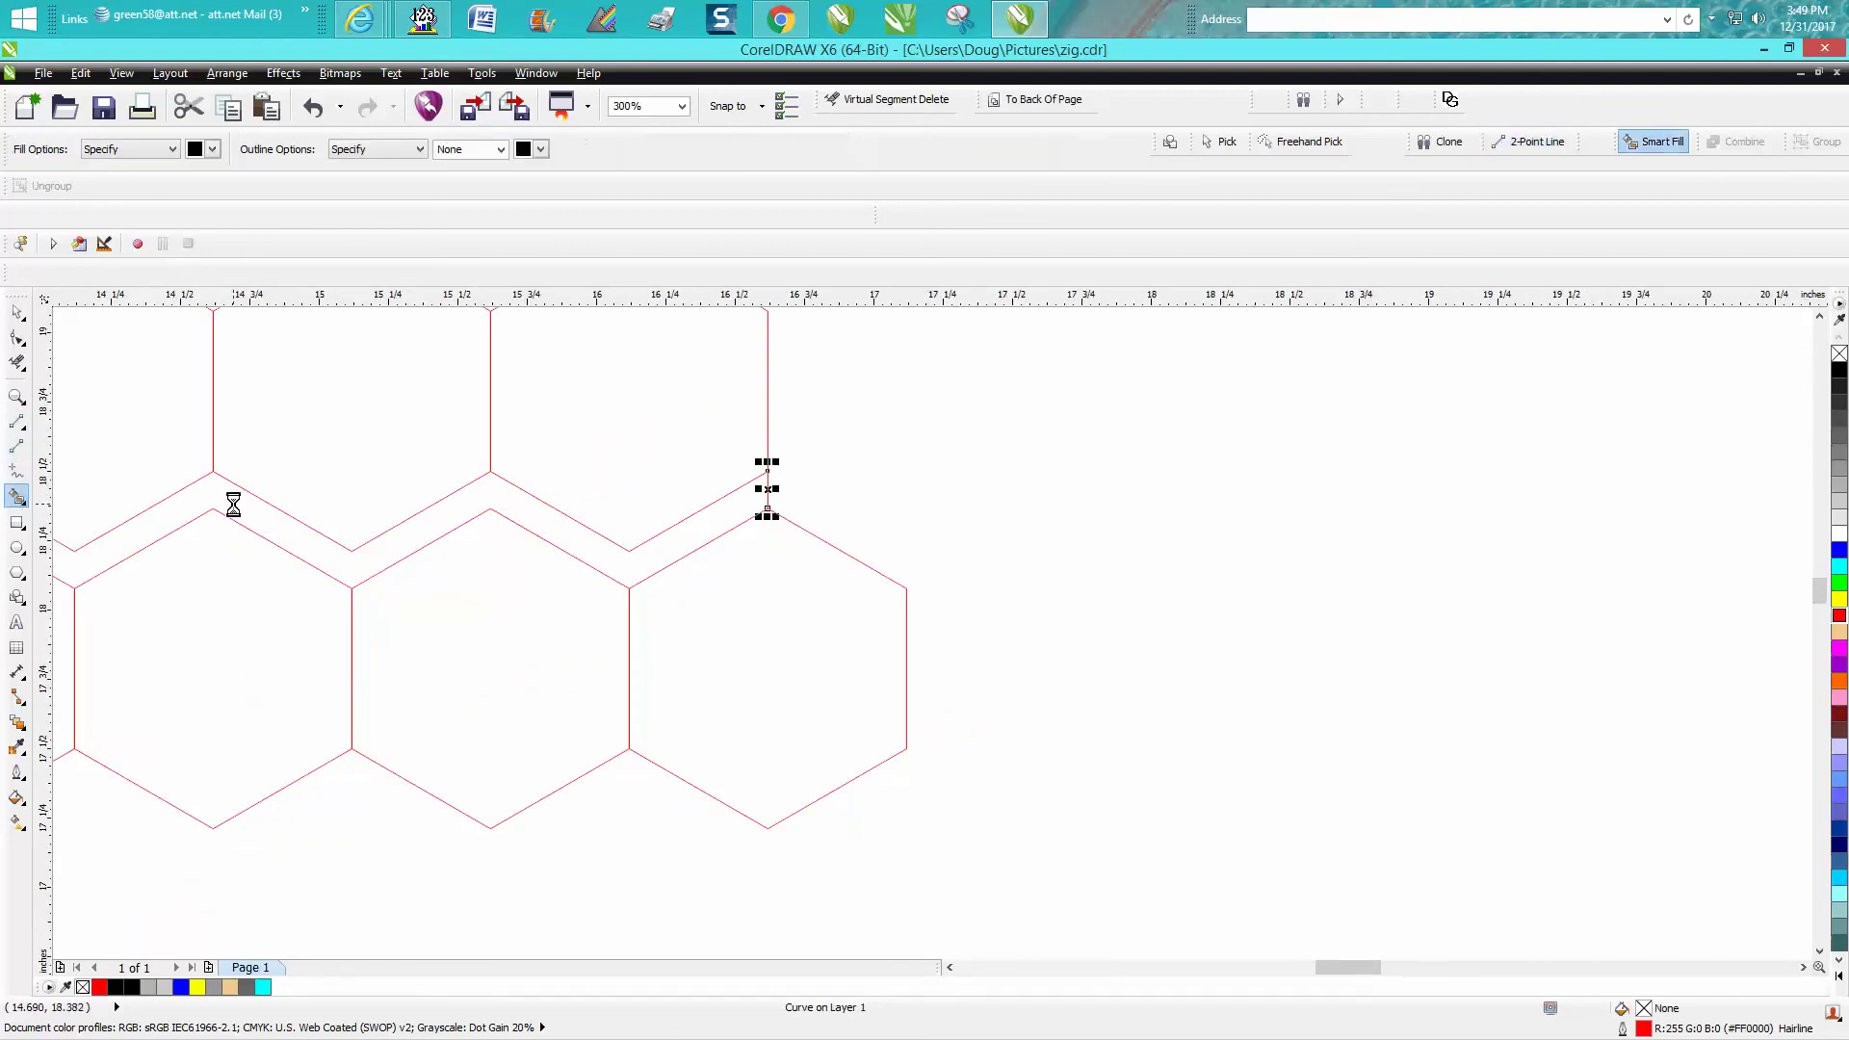
scroll(1031, 681, "down", 6)
left_click(21, 313)
key("Down")
key("Down")
key("Down")
key("Down")
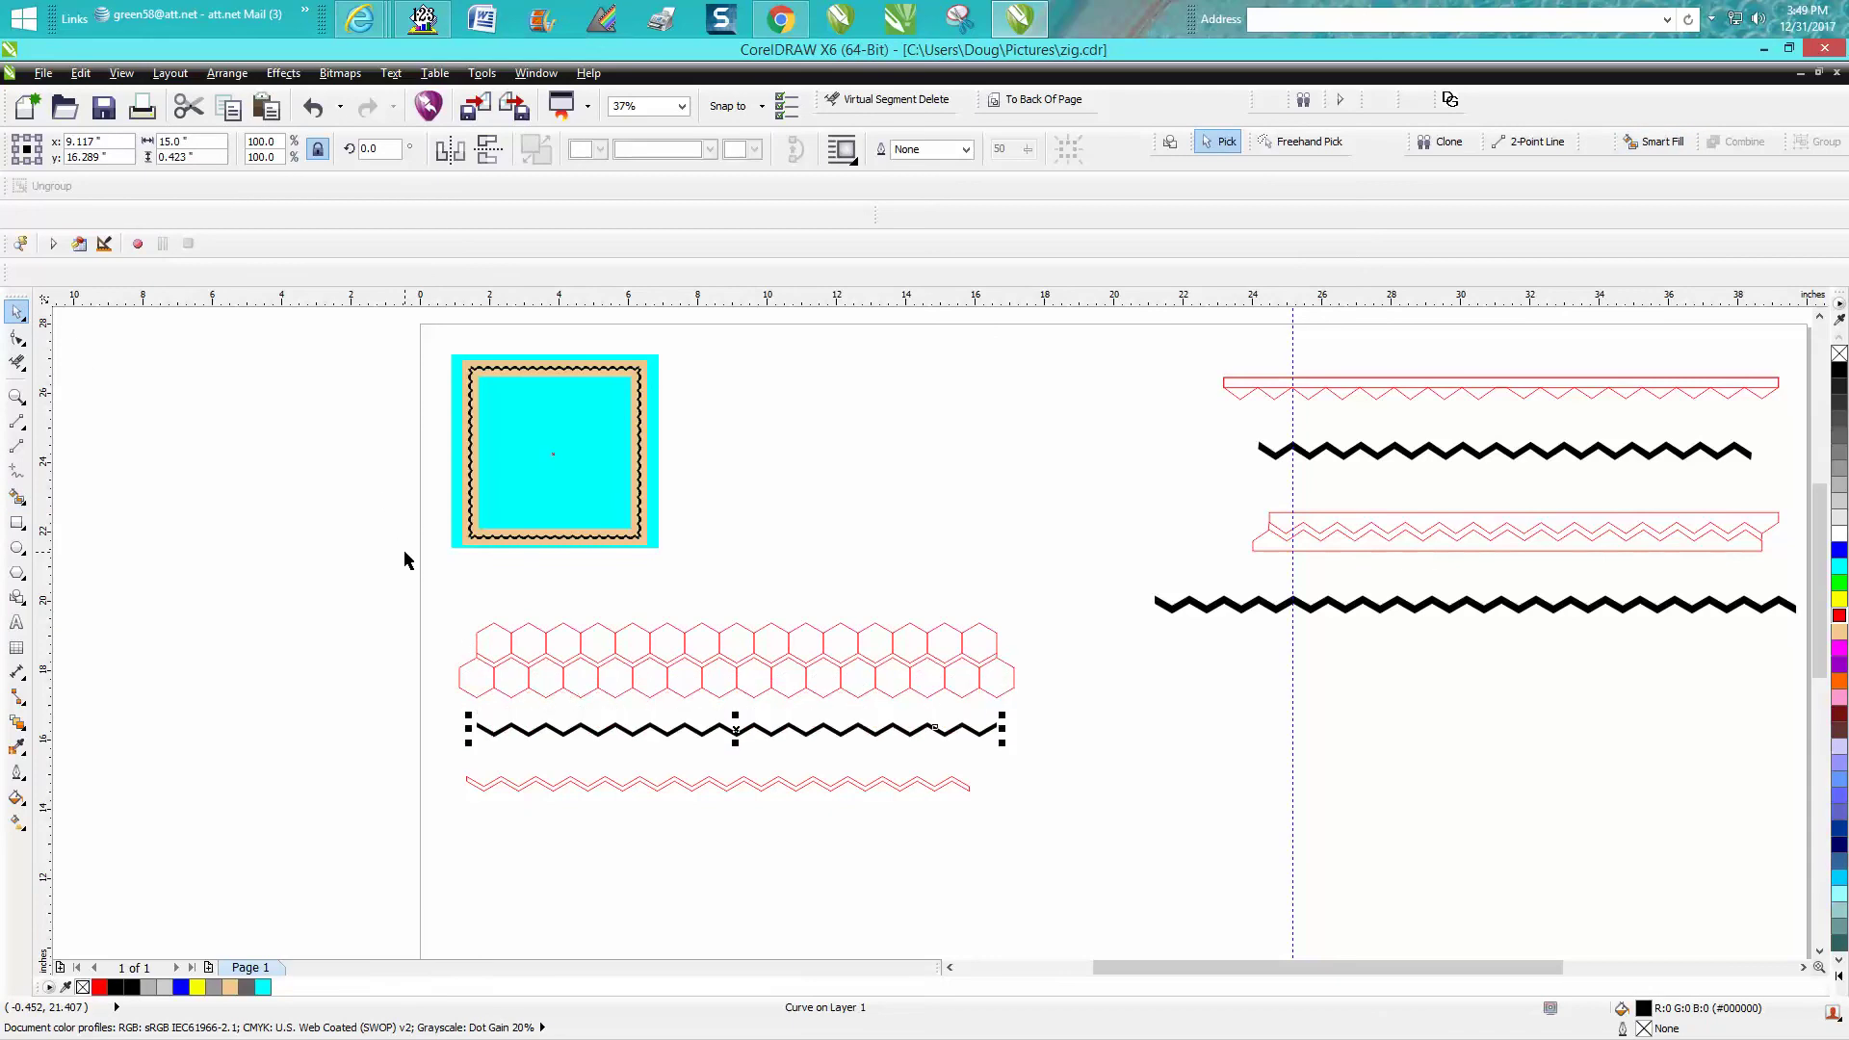
- Change the new zigzag strip to no fill with a red hairline outline and move it just below the first outlined strip
left_click(1835, 354)
right_click(1834, 615)
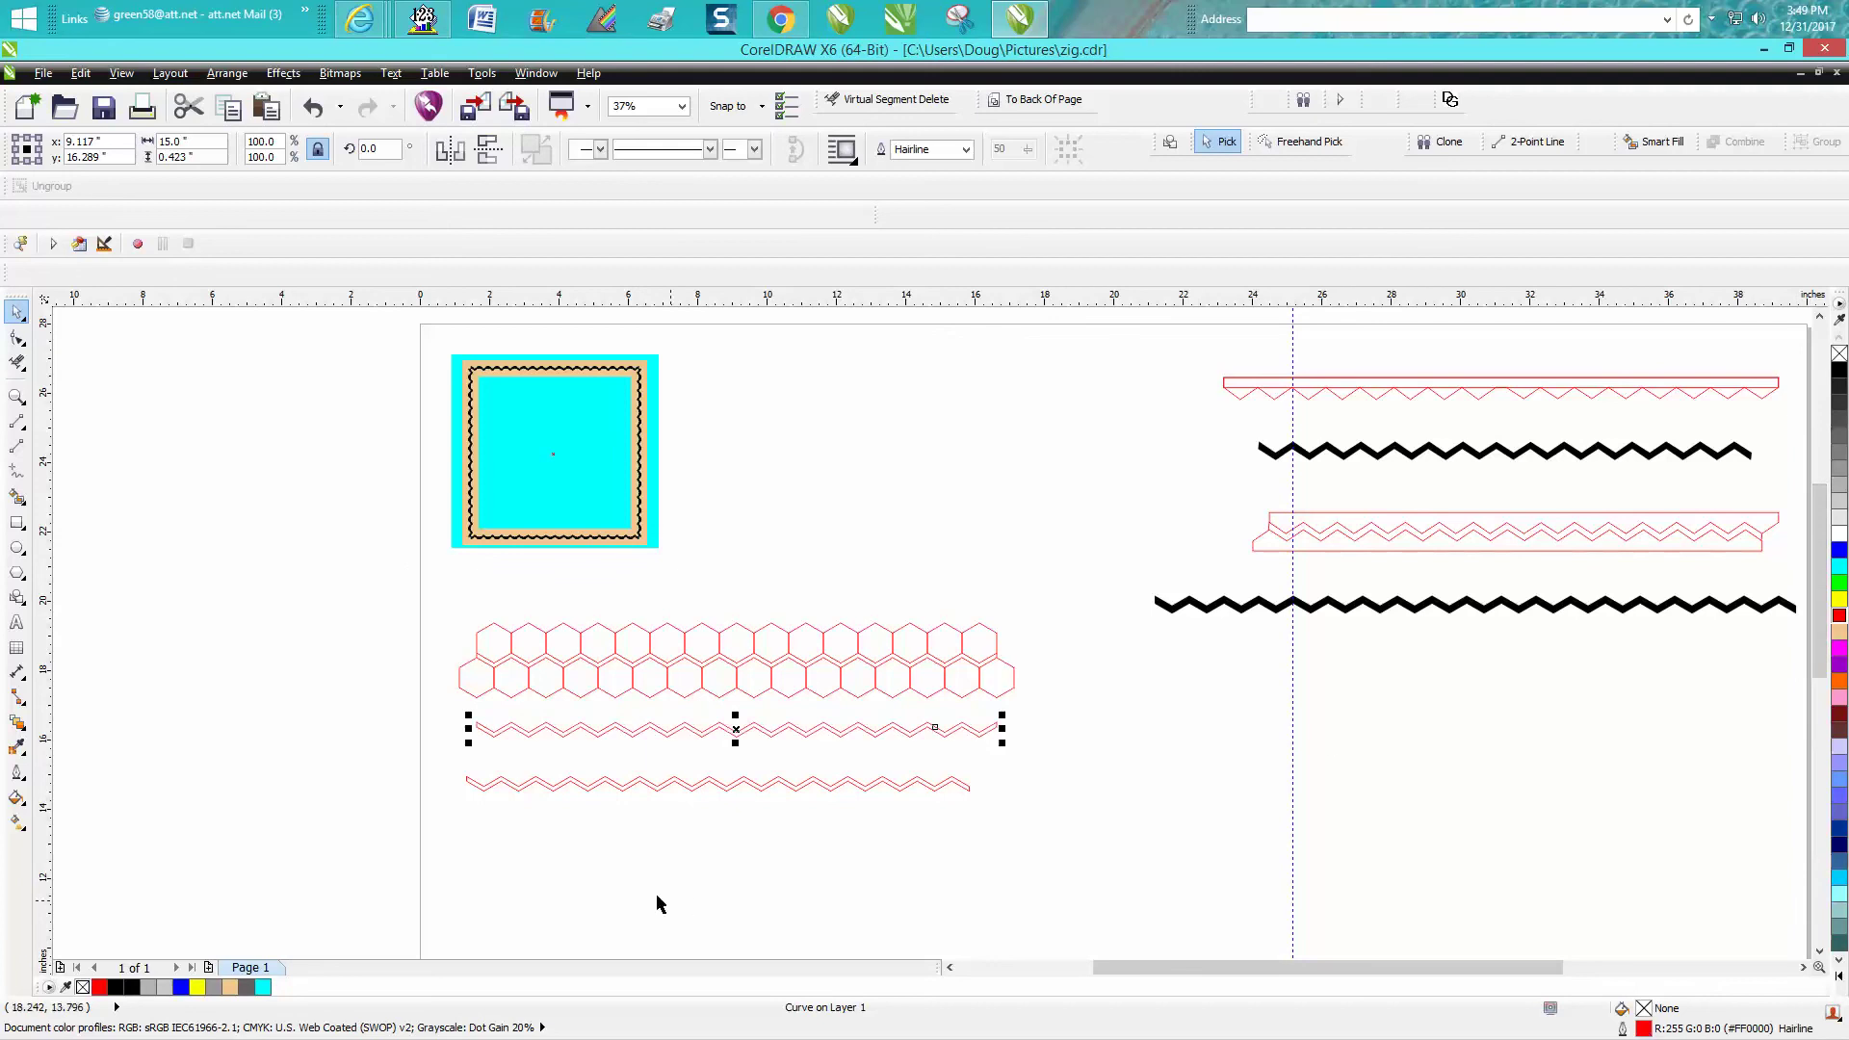
left_click_drag(742, 745, 722, 809)
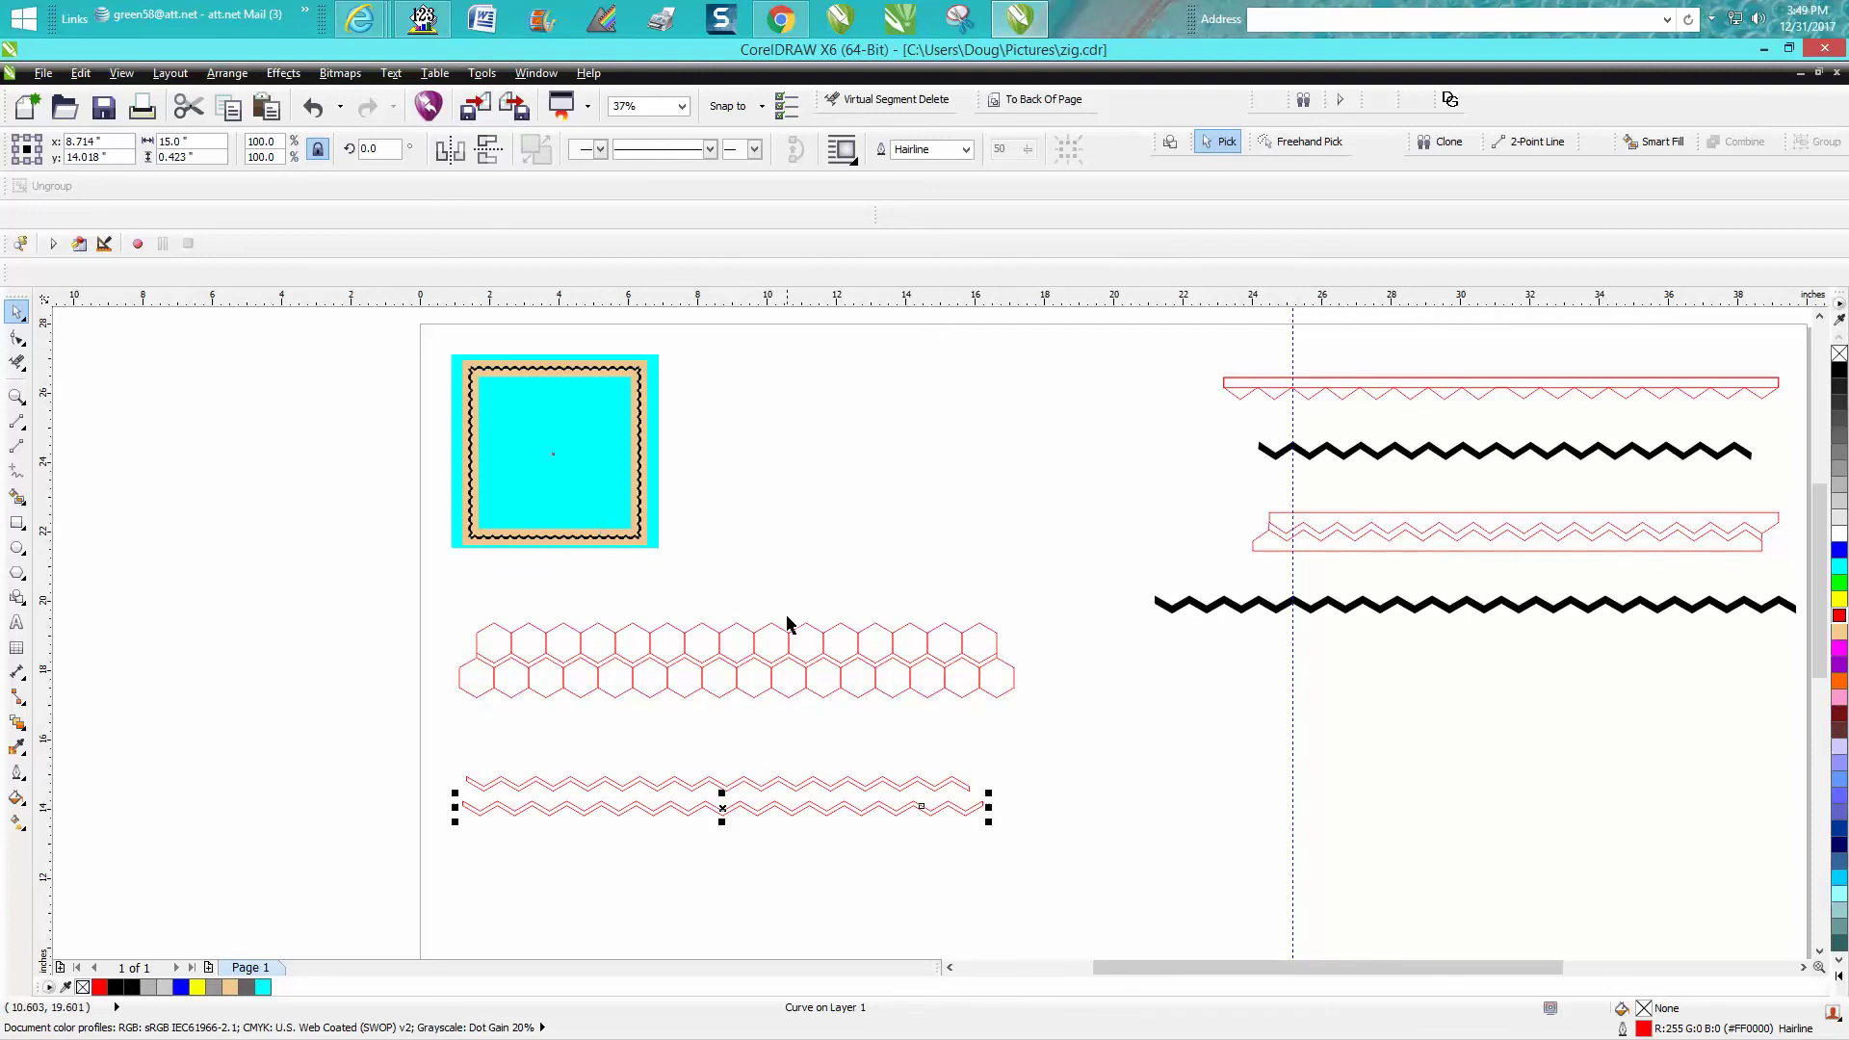